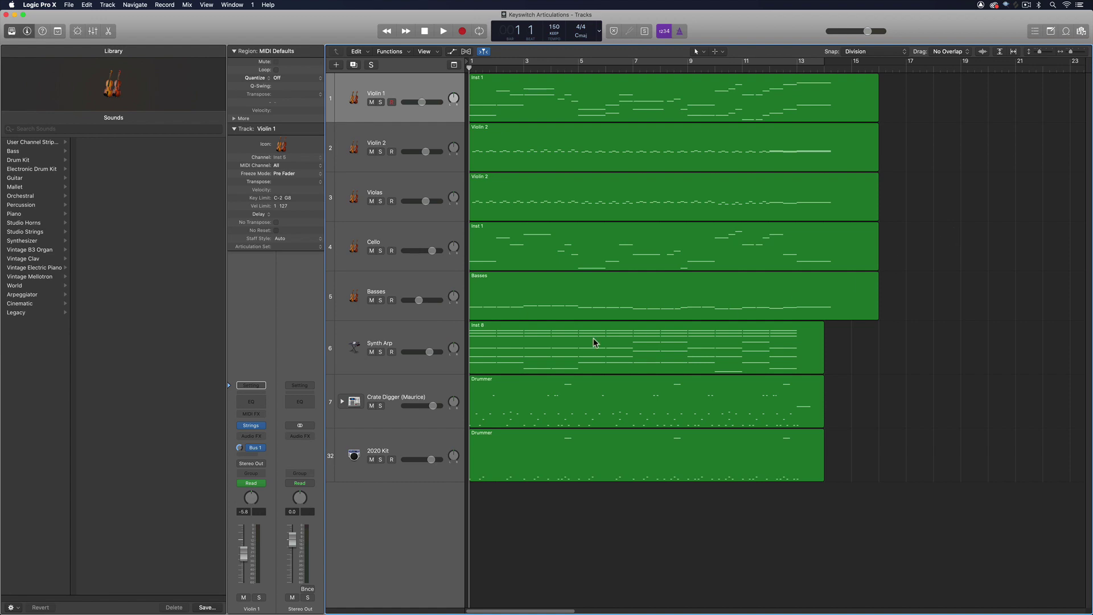
# Step: Record-enable the Violas track to audition its string instrument, disarm it and clear the region selection
pyautogui.click(251, 426)
pyautogui.click(390, 200)
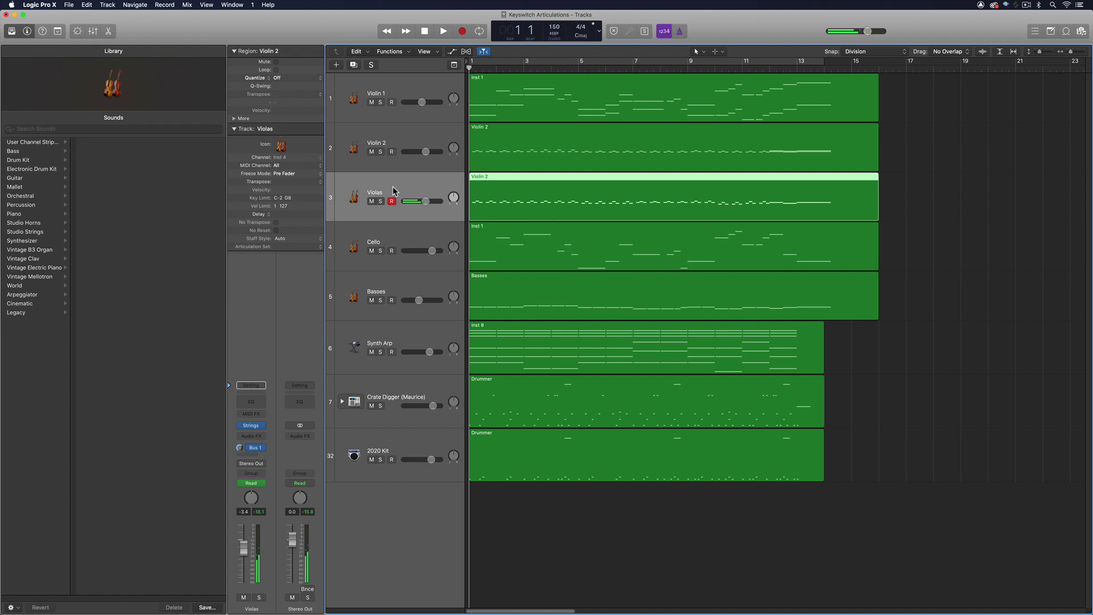
pyautogui.click(390, 203)
pyautogui.click(905, 218)
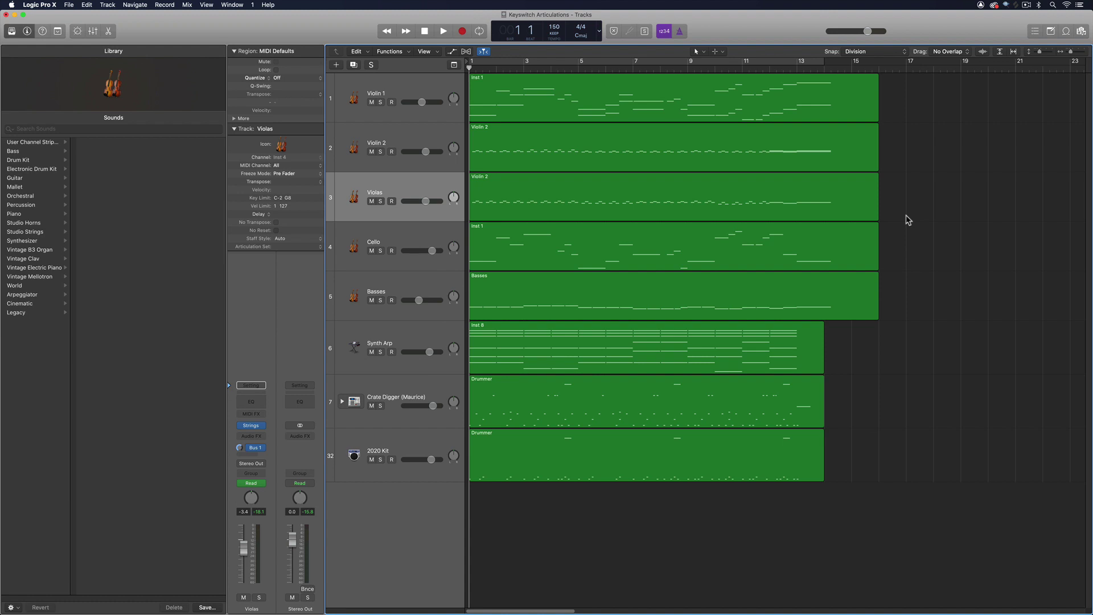
# Step: Solo the Synth Arp, Crate Digger and 2020 Kit tracks, play them together, and unsolo all three
pyautogui.moveTo(381, 352); pyautogui.dragTo(382, 444)
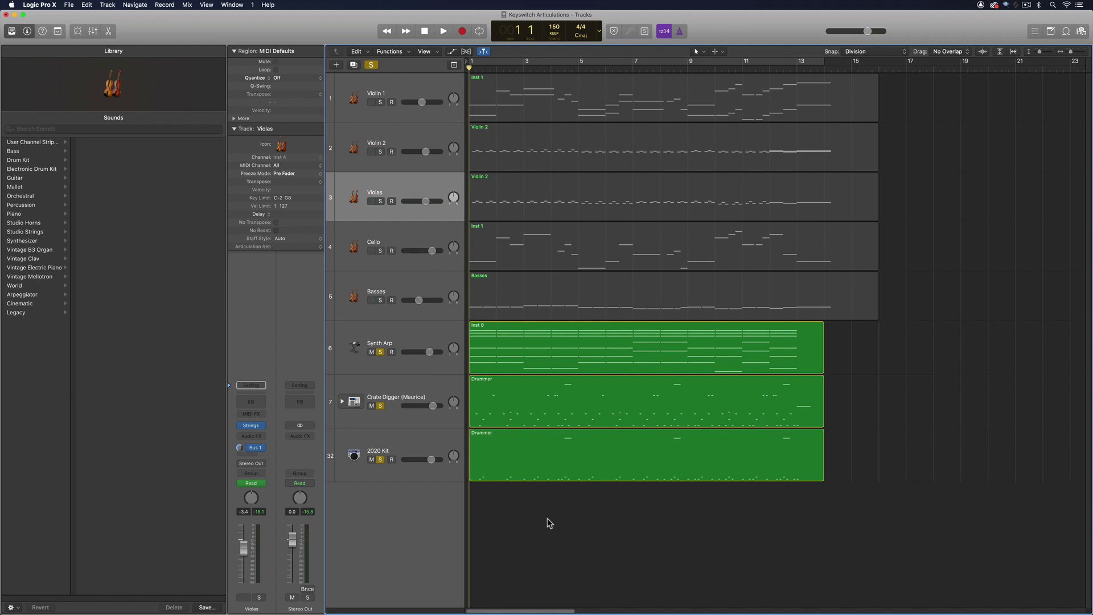
pyautogui.press('space')
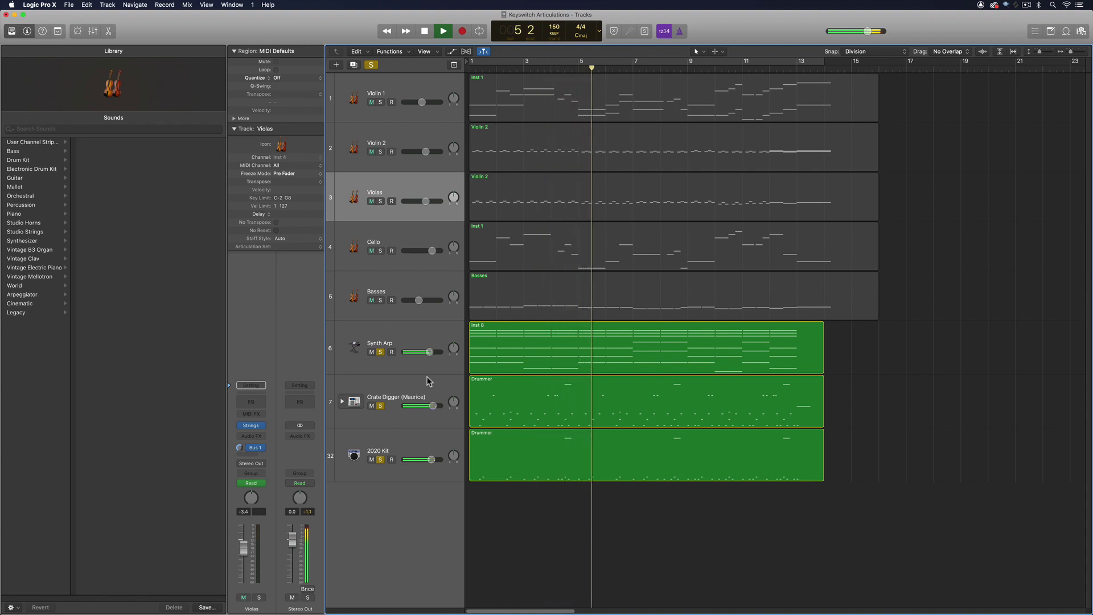
pyautogui.press('space')
pyautogui.click(380, 352)
pyautogui.click(380, 405)
pyautogui.click(380, 460)
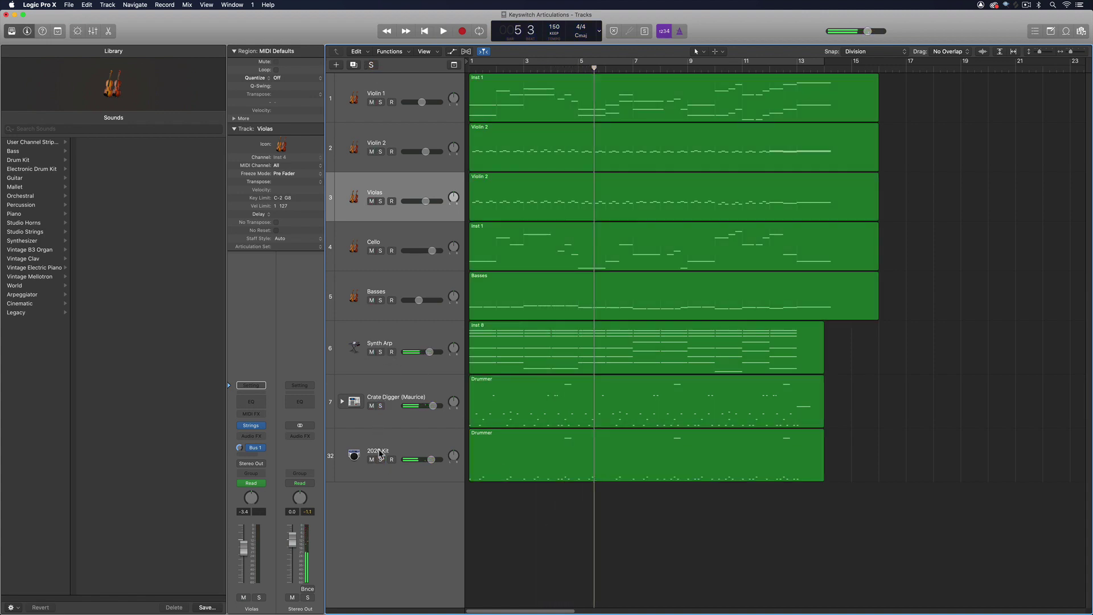
# Step: Solo the five string tracks from Violin 1 to Basses, clear the selection and return the playhead to the start
pyautogui.click(397, 282)
pyautogui.keyDown('shift'); pyautogui.click(398, 92); pyautogui.keyUp('shift')
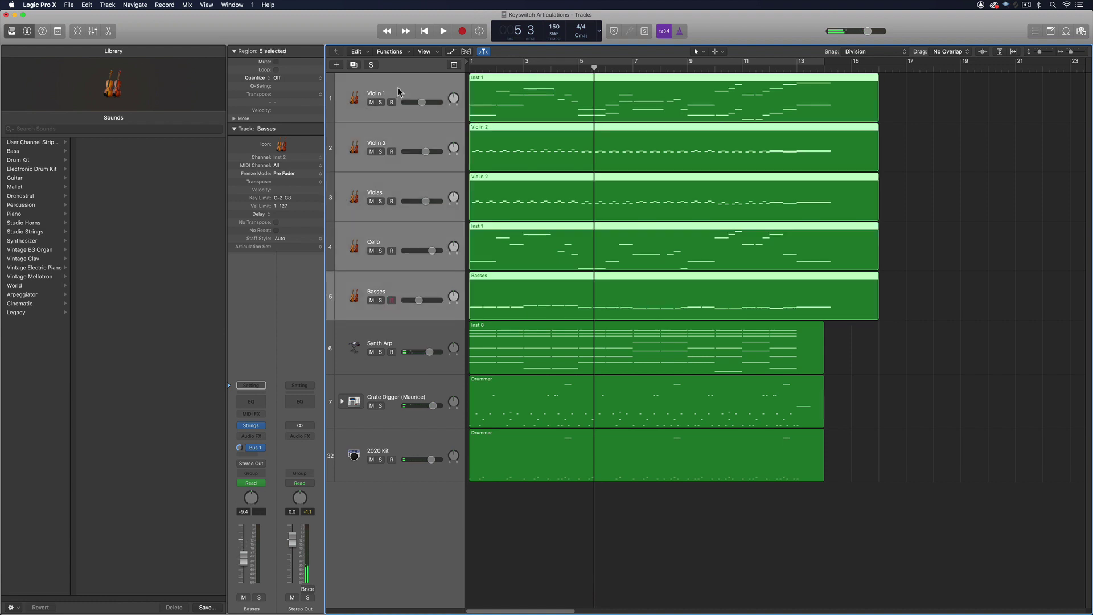
pyautogui.click(380, 102)
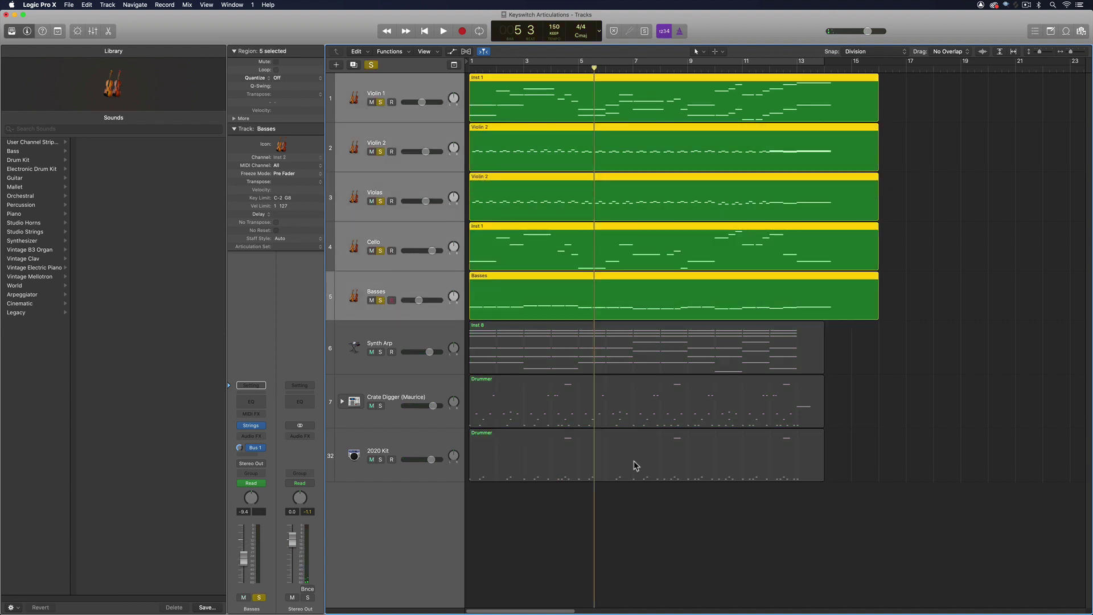
pyautogui.click(703, 537)
pyautogui.press('Return')
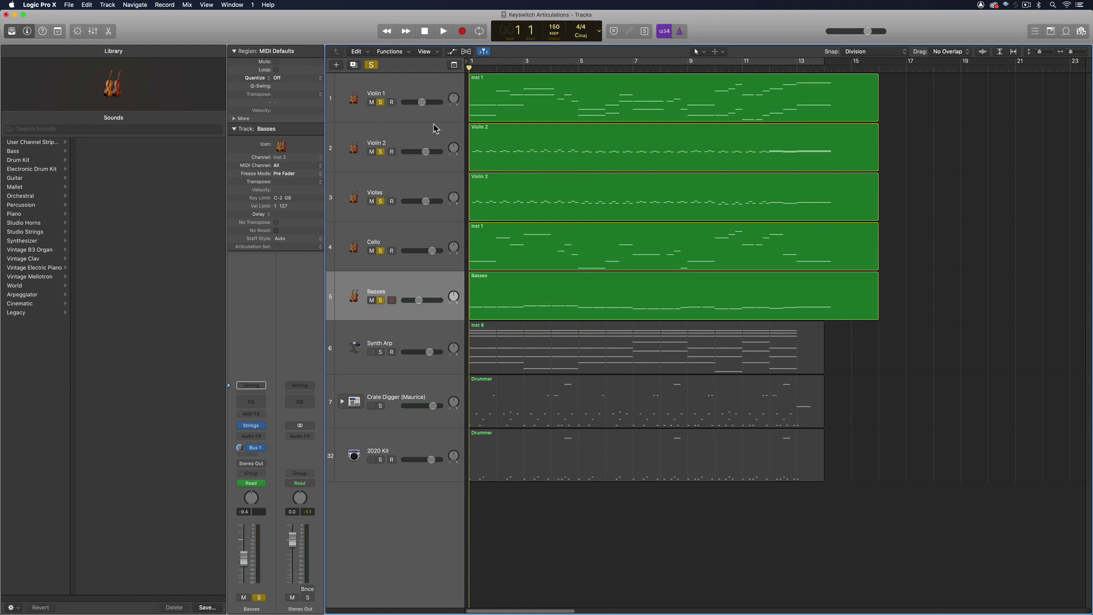
# Step: Show the regions of all five string tracks together in the Piano Roll and play them
pyautogui.click(430, 85)
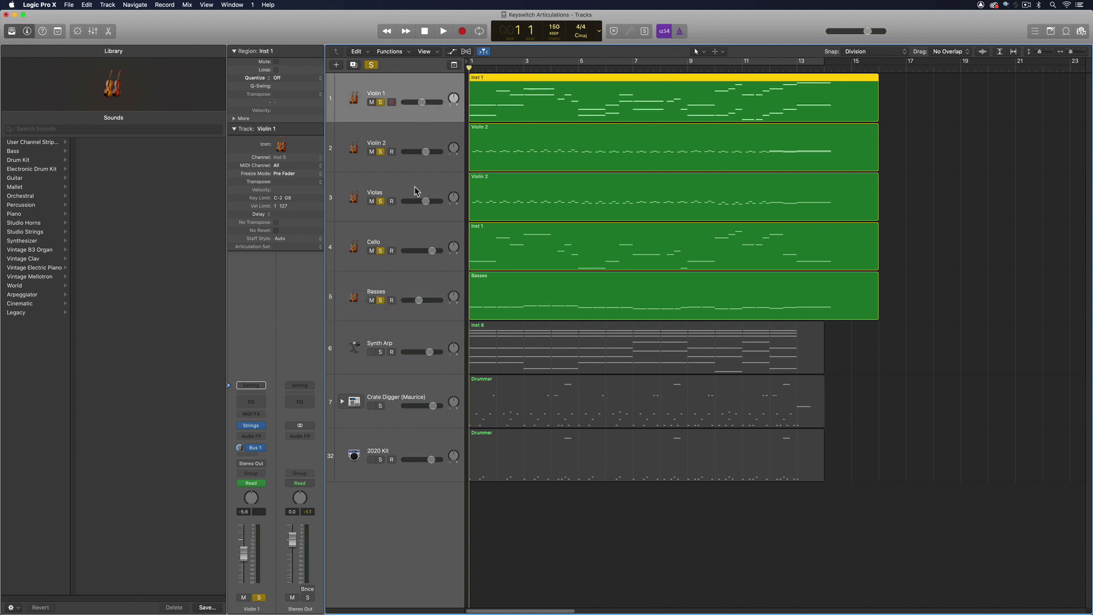
pyautogui.click(421, 231)
pyautogui.click(418, 281)
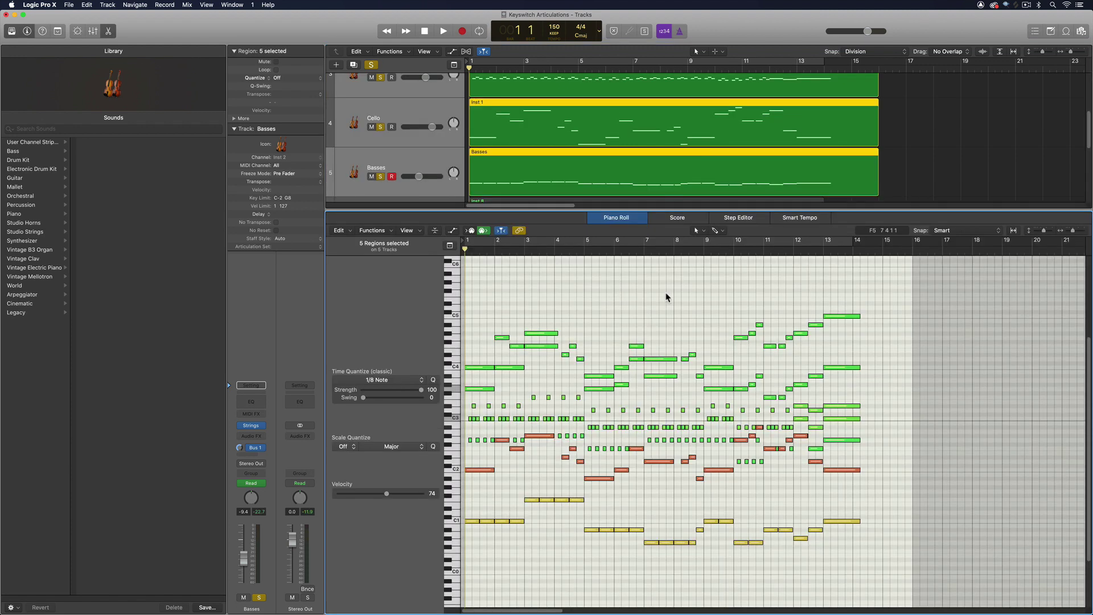
pyautogui.press('space')
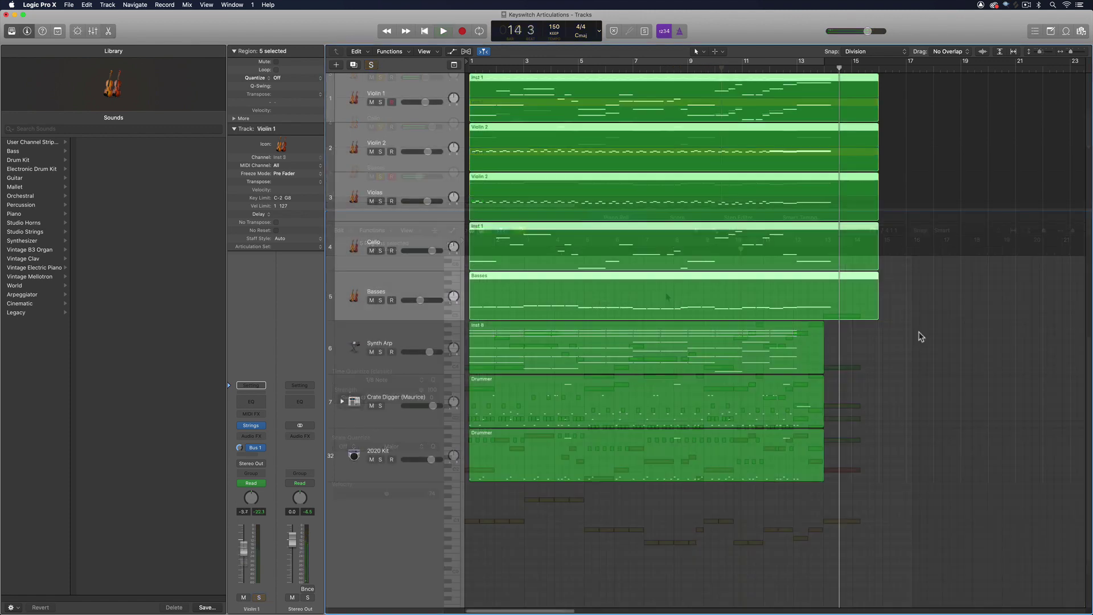
# Step: Play the full arrangement with all tracks from the start, stop it and return the playhead to bar 1
pyautogui.press('Return')
pyautogui.press('space')
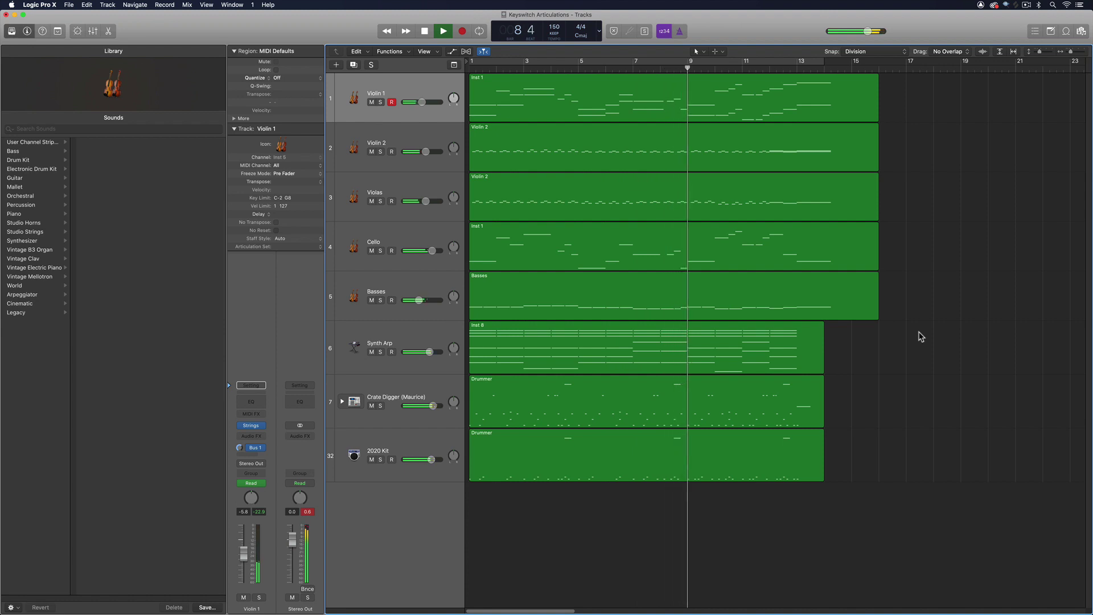
pyautogui.press('space')
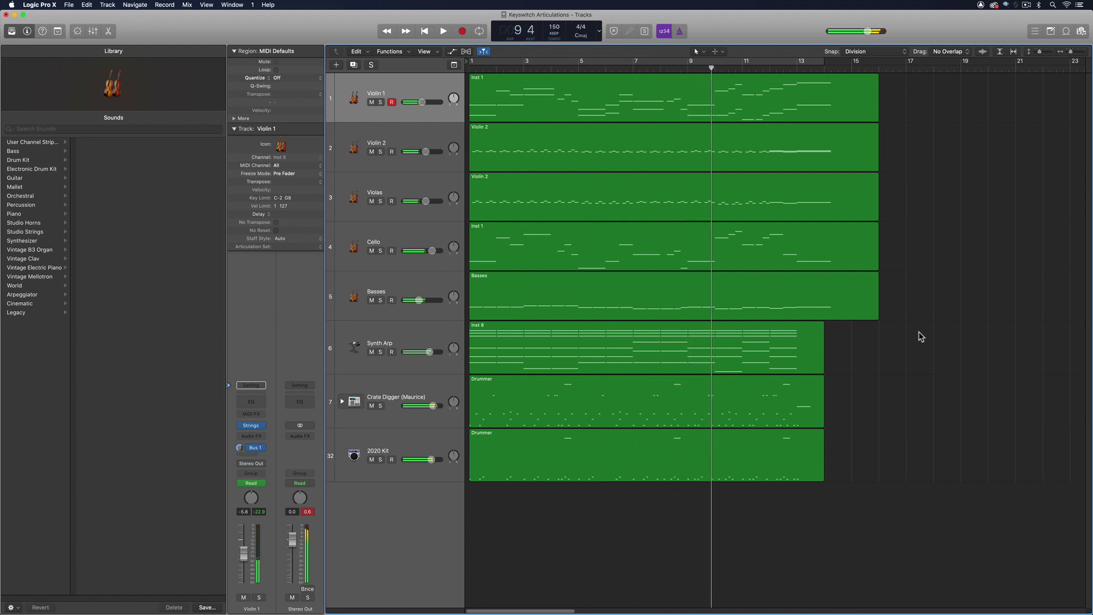
pyautogui.press('Return')
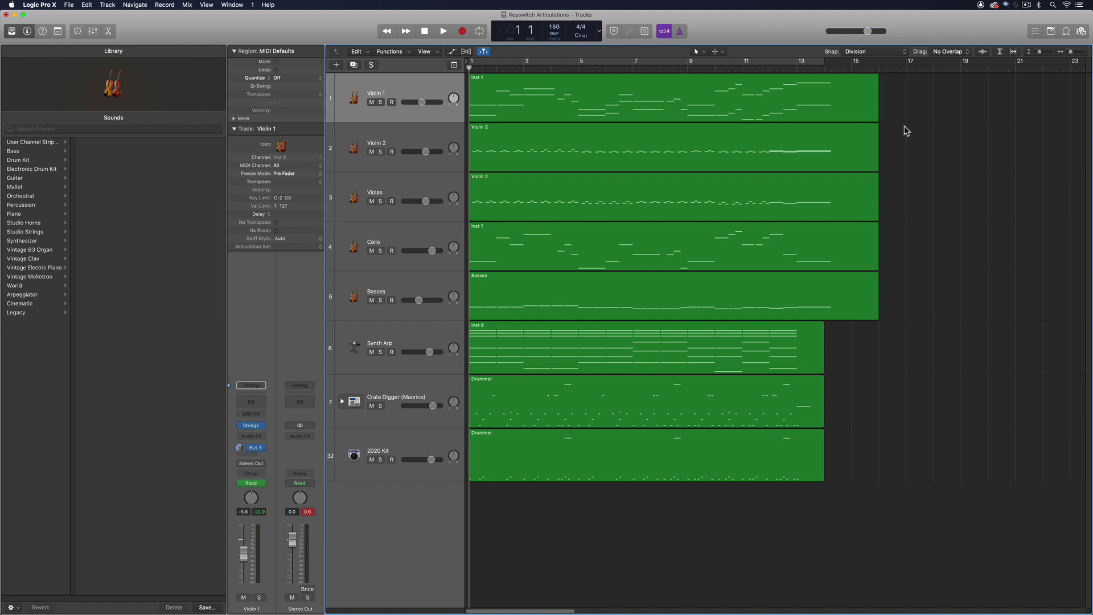
# Step: Solo the Violin 2 and Violas tracks, play their parts together, and unsolo both
pyautogui.click(380, 152)
pyautogui.click(381, 201)
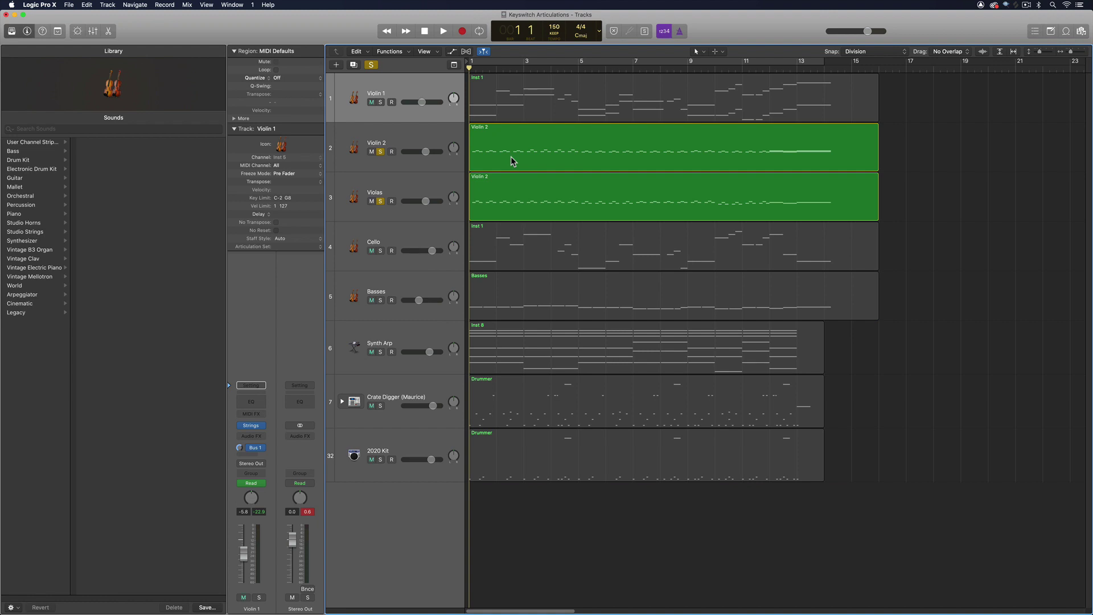
pyautogui.press('space')
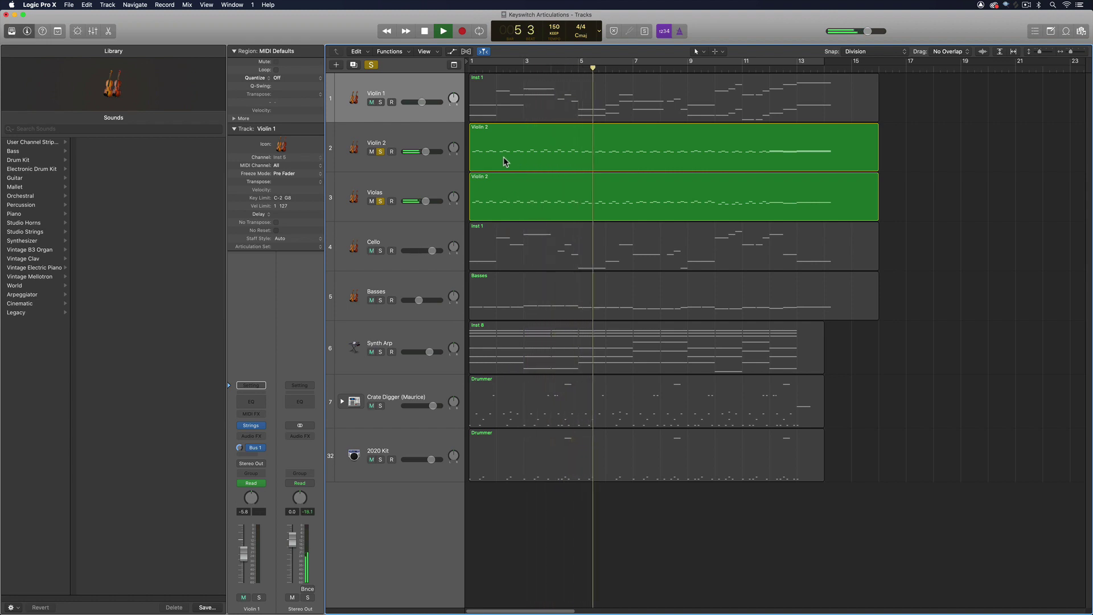
pyautogui.press('space')
pyautogui.click(381, 151)
pyautogui.click(380, 201)
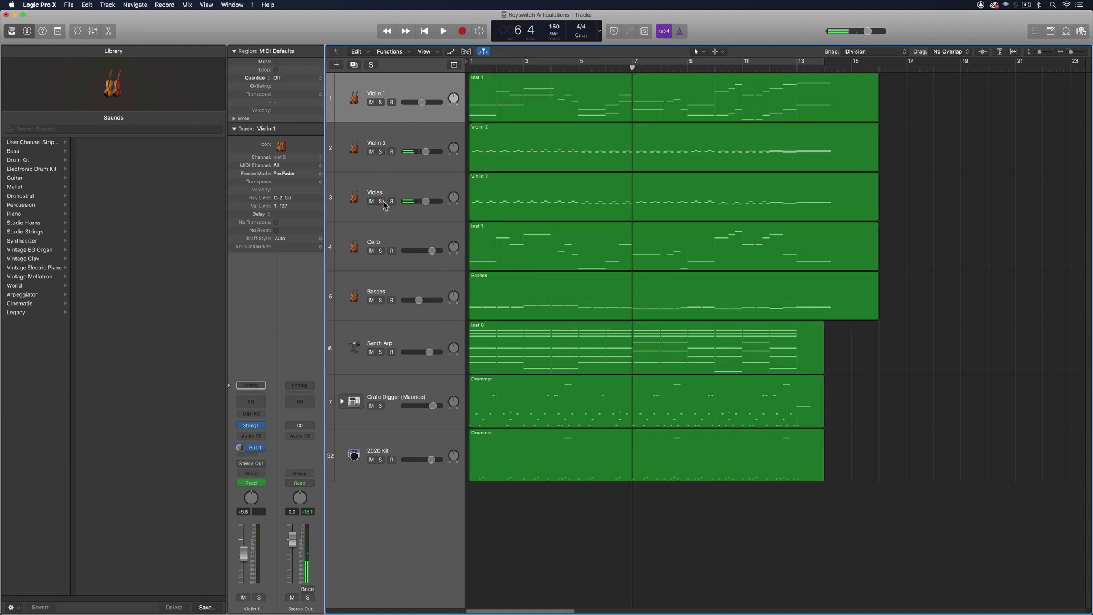
# Step: Solo the Cello and Violin 1 tracks, play them from the start, and unsolo both
pyautogui.click(381, 251)
pyautogui.click(380, 102)
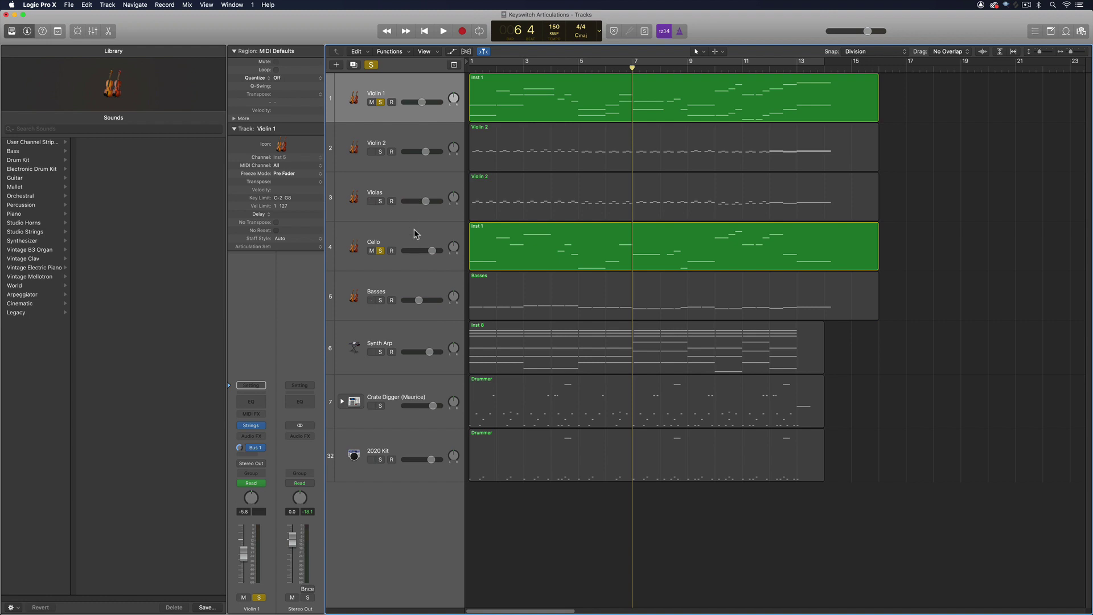
pyautogui.press('Return')
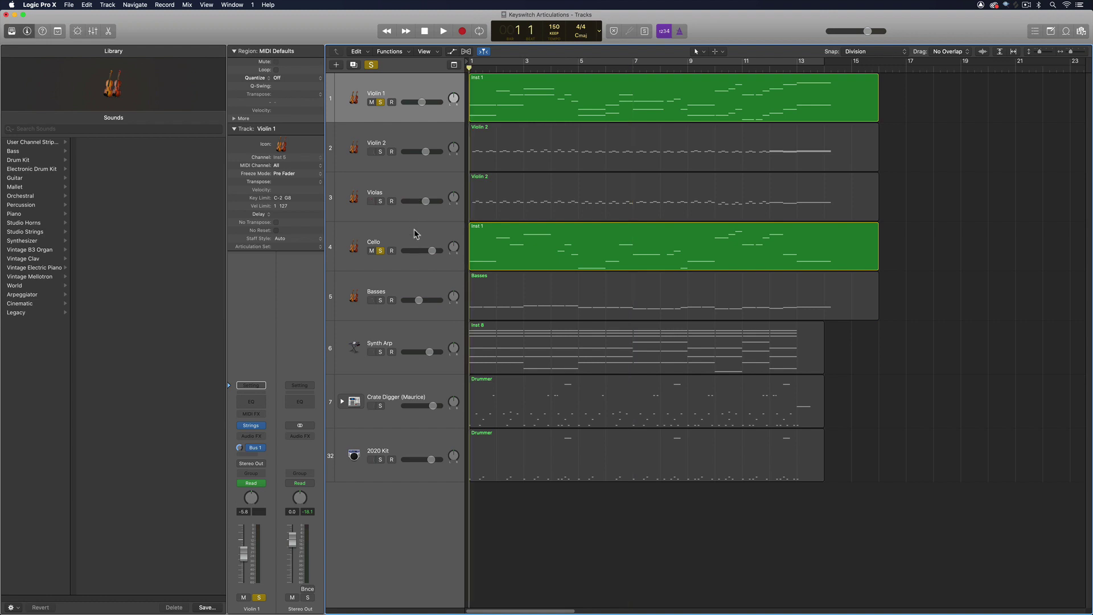
pyautogui.press('space')
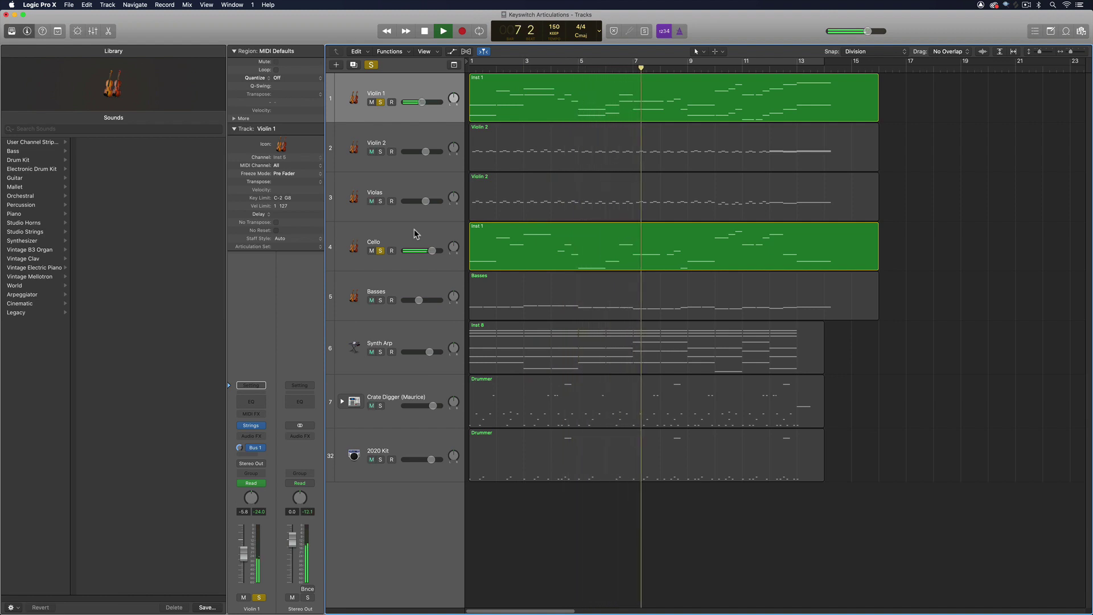
pyautogui.press('space')
pyautogui.click(380, 251)
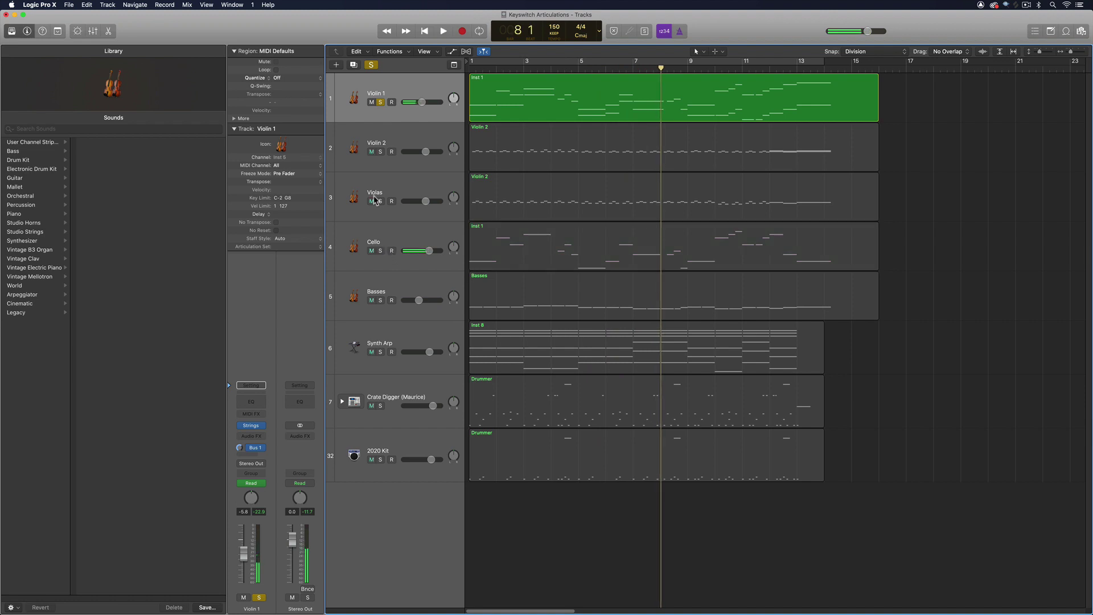
pyautogui.click(381, 102)
# Step: Solo the Basses track, play its part from the start, and unsolo it
pyautogui.click(380, 300)
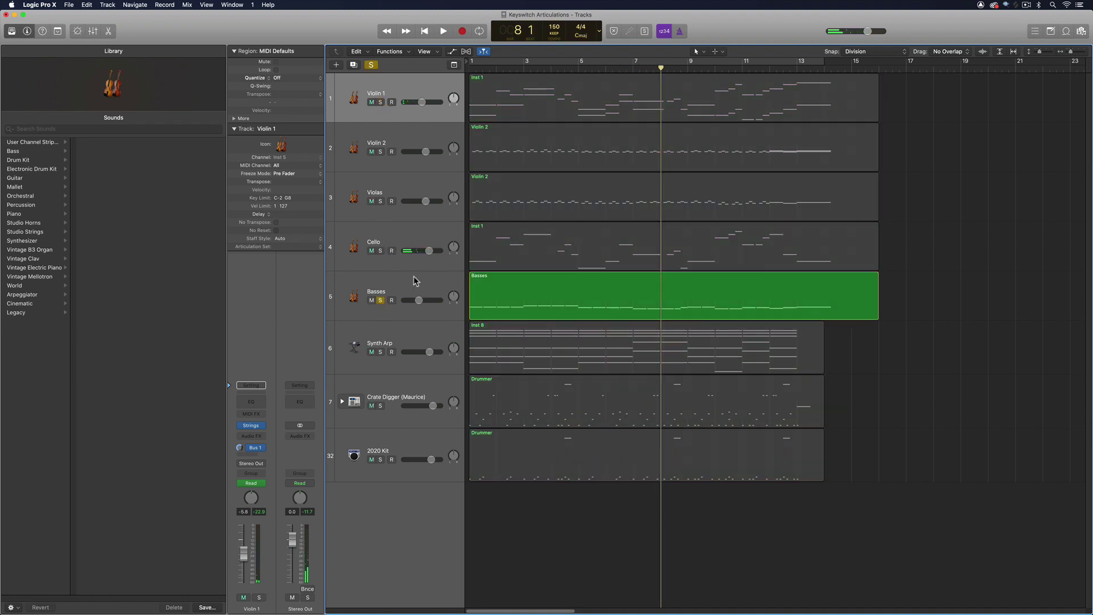
pyautogui.click(414, 275)
pyautogui.press('Return')
pyautogui.press('space')
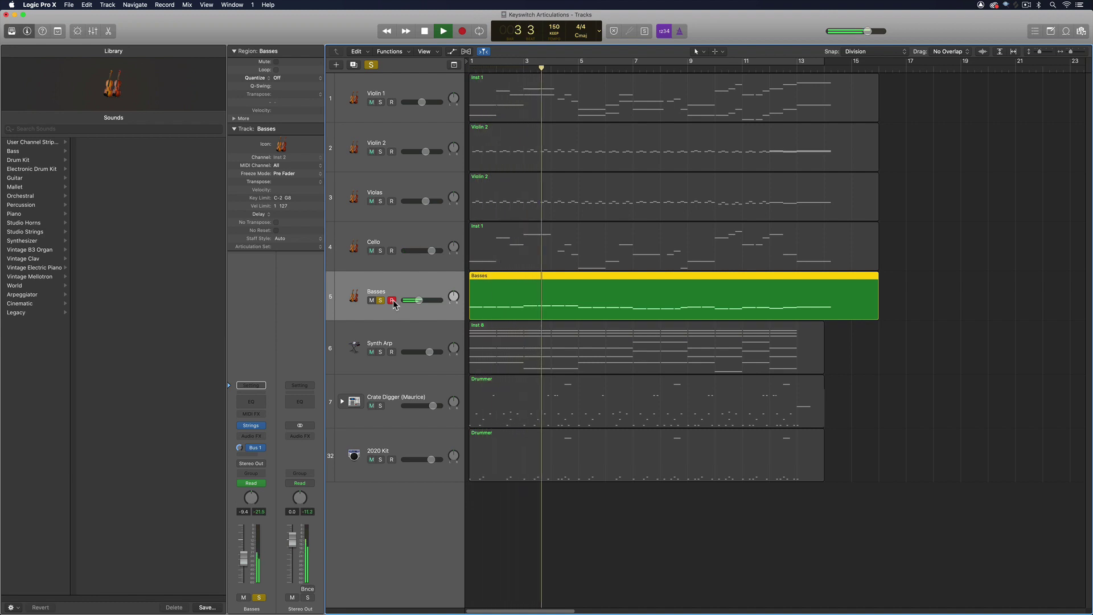
pyautogui.press('space')
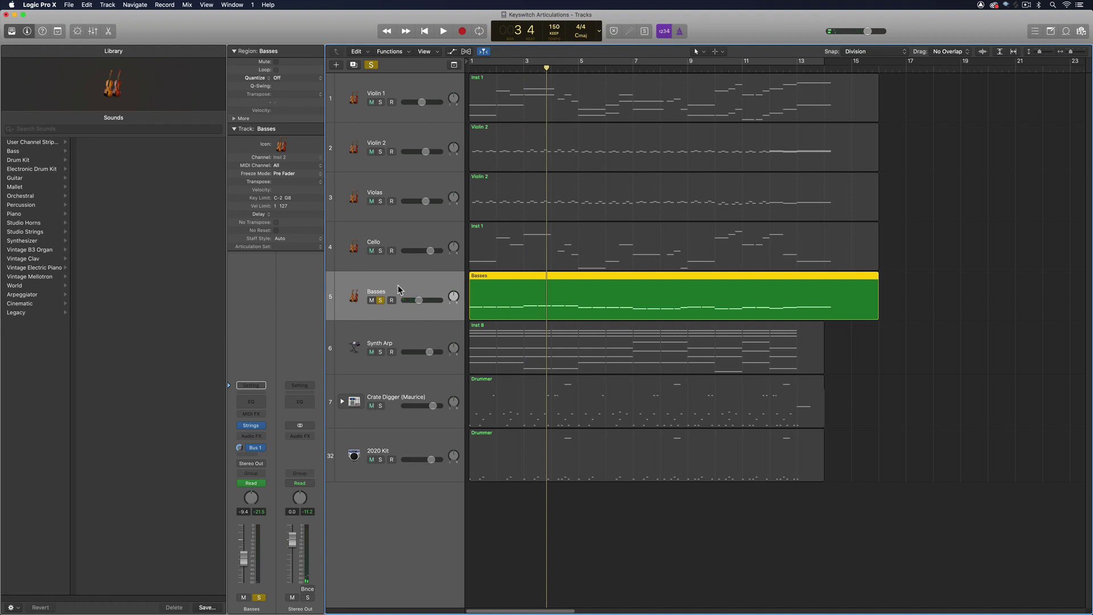
pyautogui.click(381, 300)
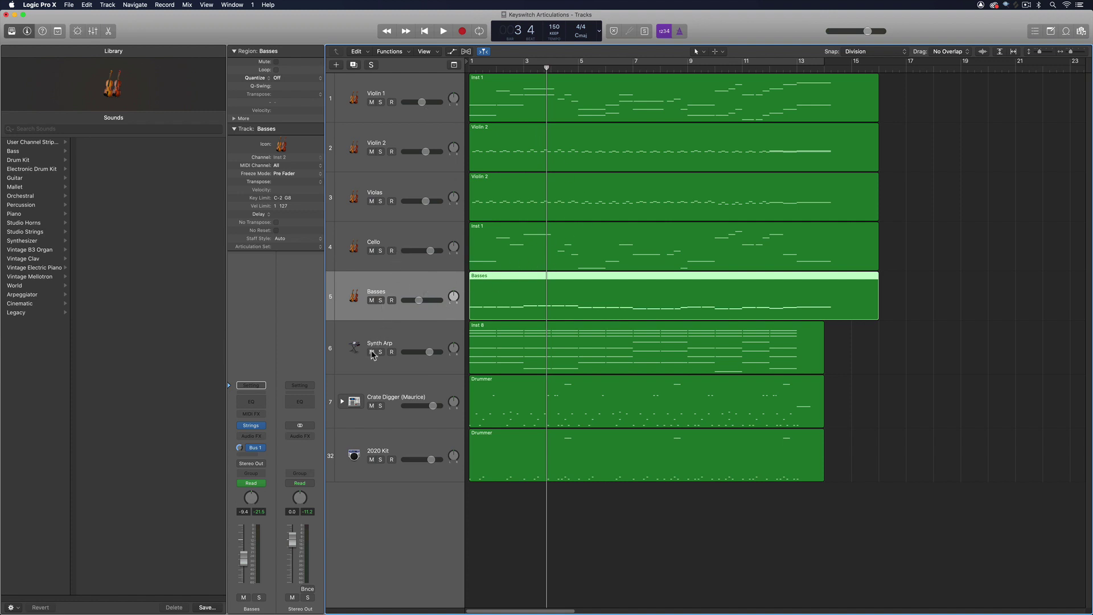
# Step: Mute the Synth Arp, Crate Digger and 2020 Kit tracks, and select the Violin 2 track
pyautogui.moveTo(371, 352); pyautogui.dragTo(371, 459)
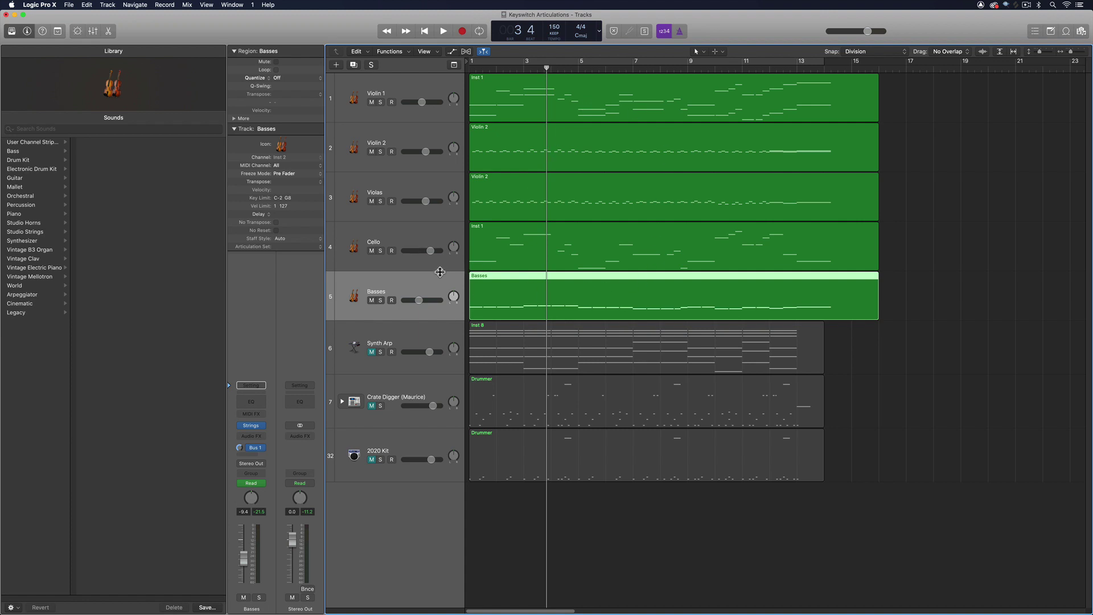
pyautogui.click(387, 190)
pyautogui.click(412, 149)
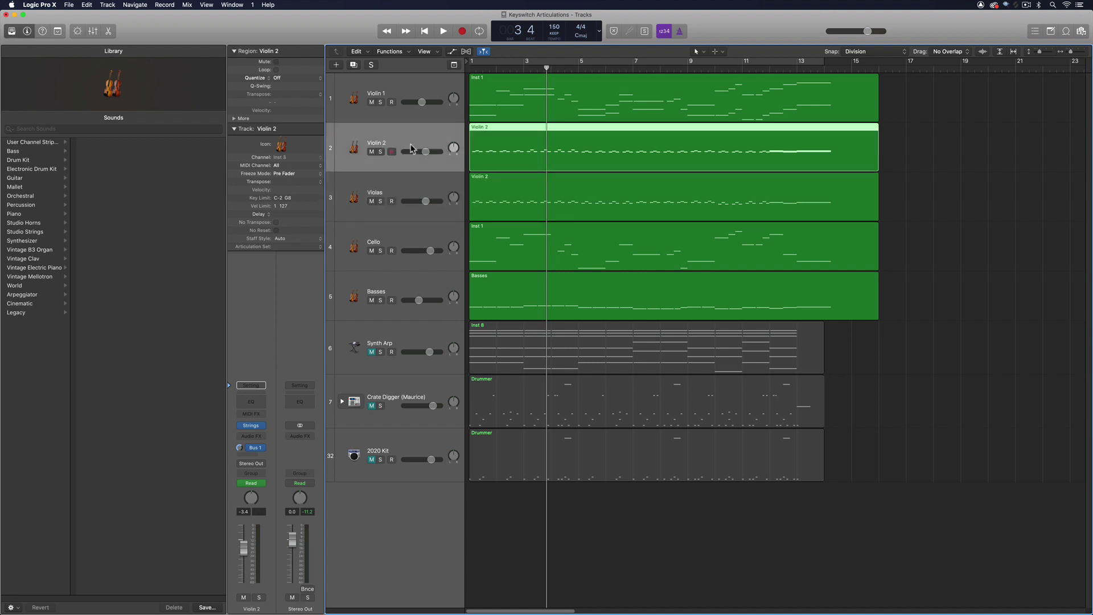
# Step: Open the Studio Strings instrument on Violin 2, view its choice of sections and single instruments, and close it
pyautogui.click(254, 427)
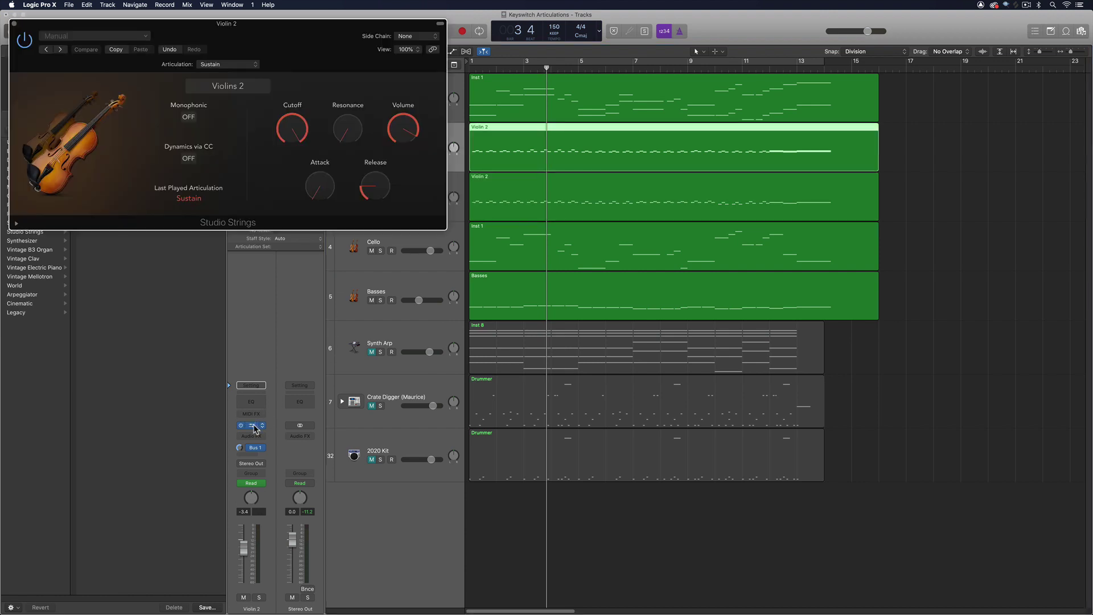
pyautogui.click(243, 89)
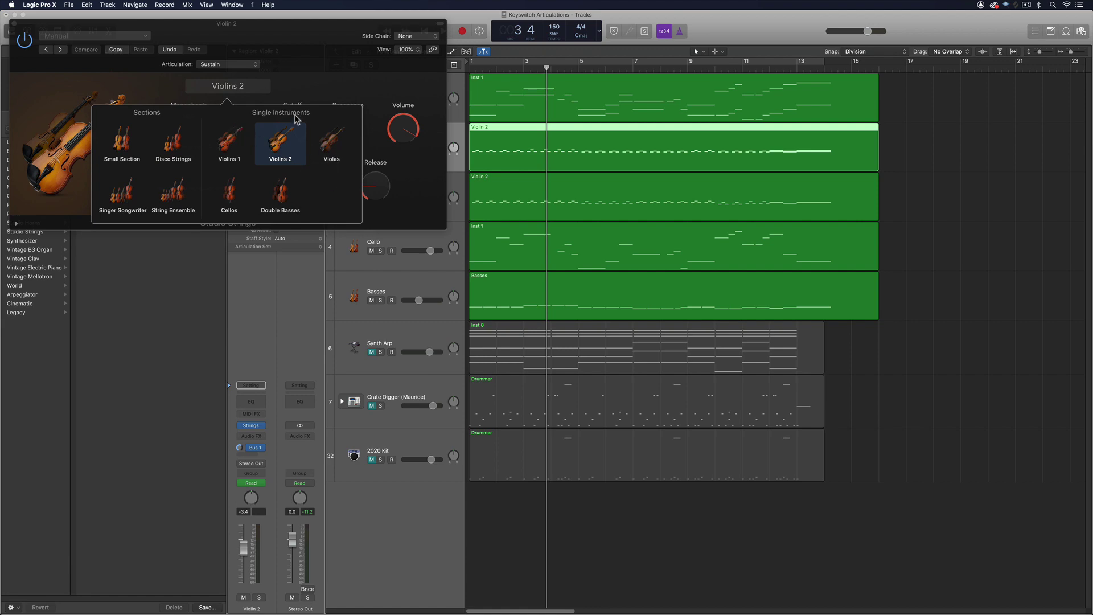
pyautogui.press('super+w')
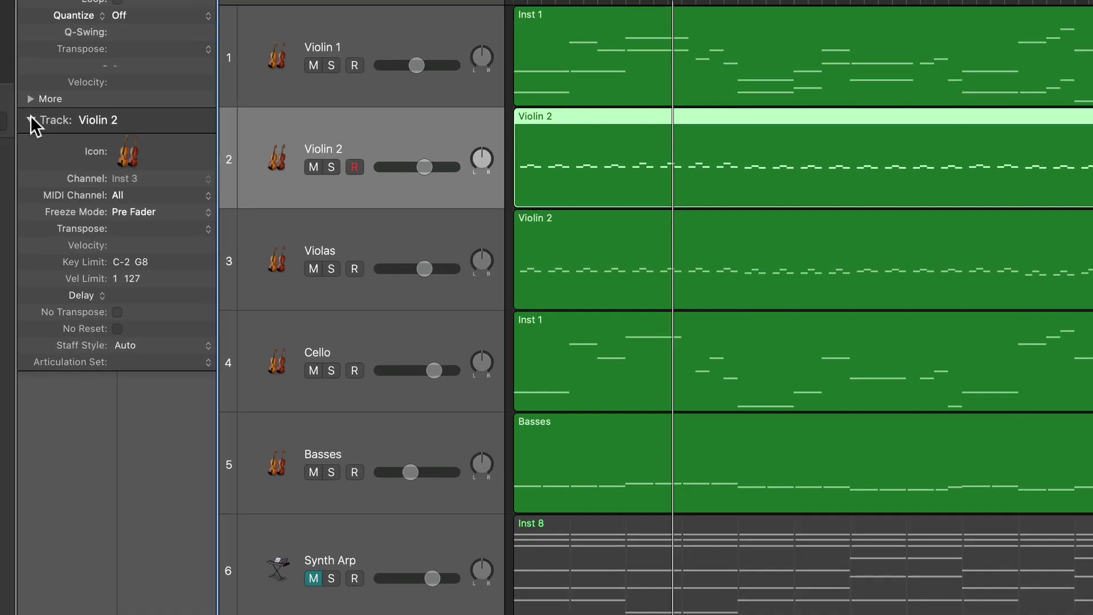
# Step: Assign the Studio Violins articulation set to the Violin 2 track
pyautogui.click(233, 128)
pyautogui.click(233, 128)
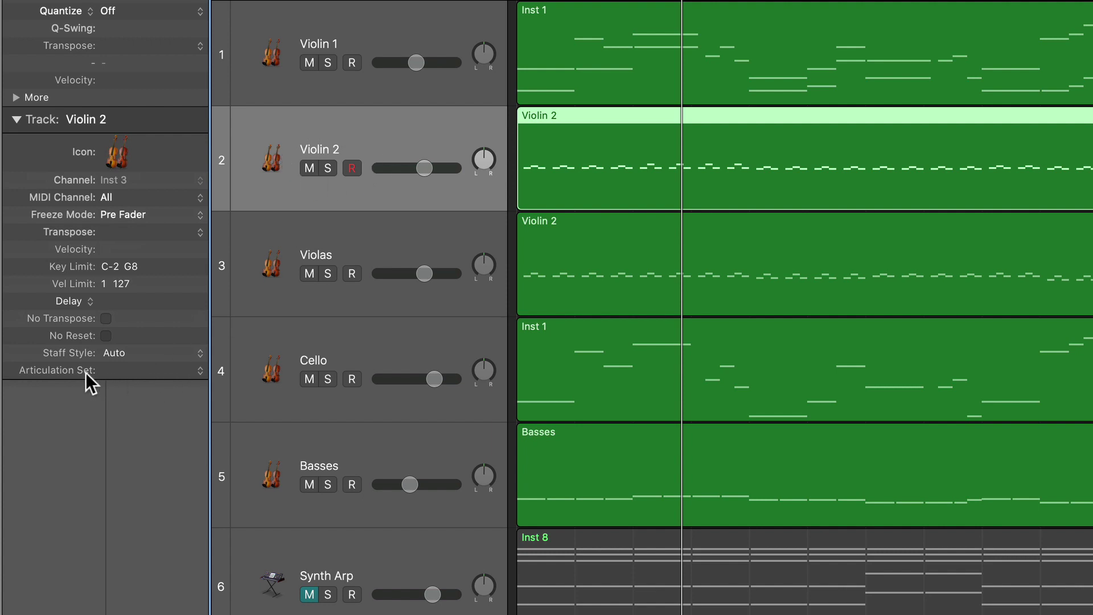
pyautogui.click(200, 371)
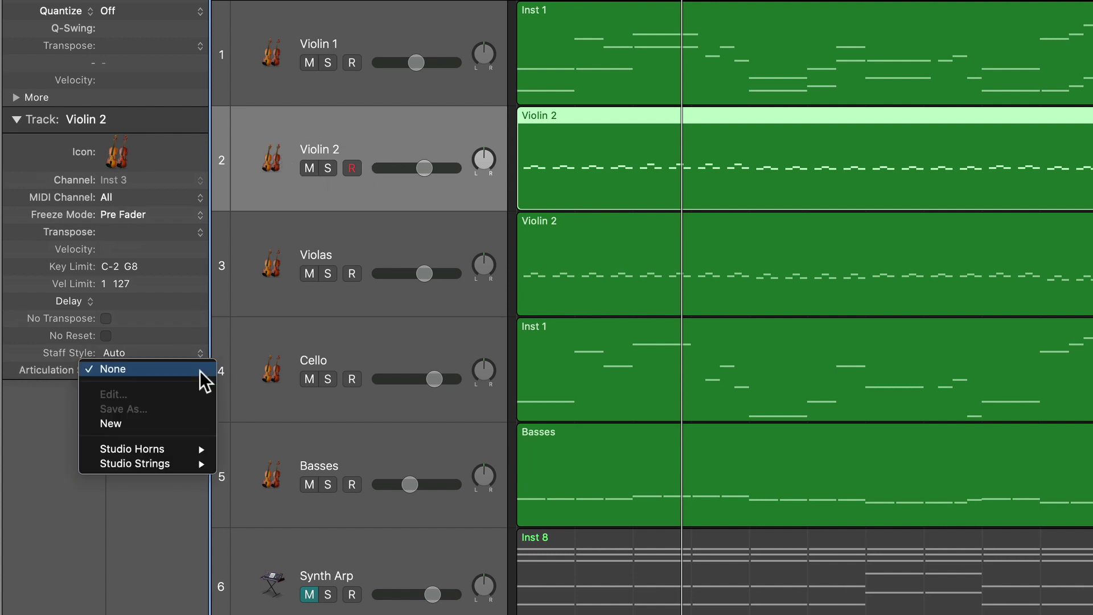
pyautogui.moveTo(168, 460)
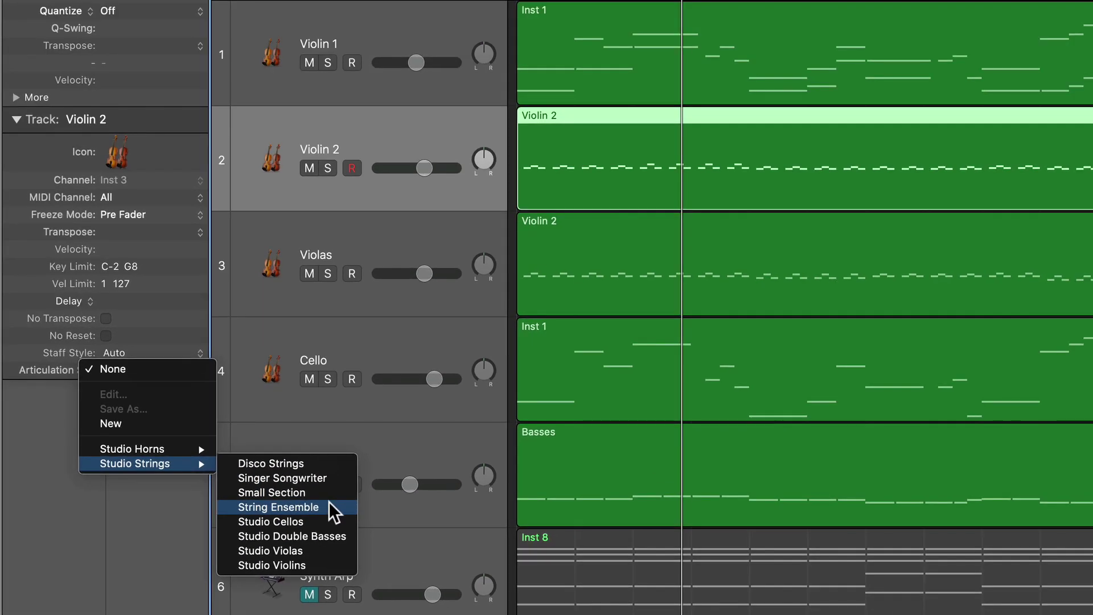
pyautogui.click(333, 561)
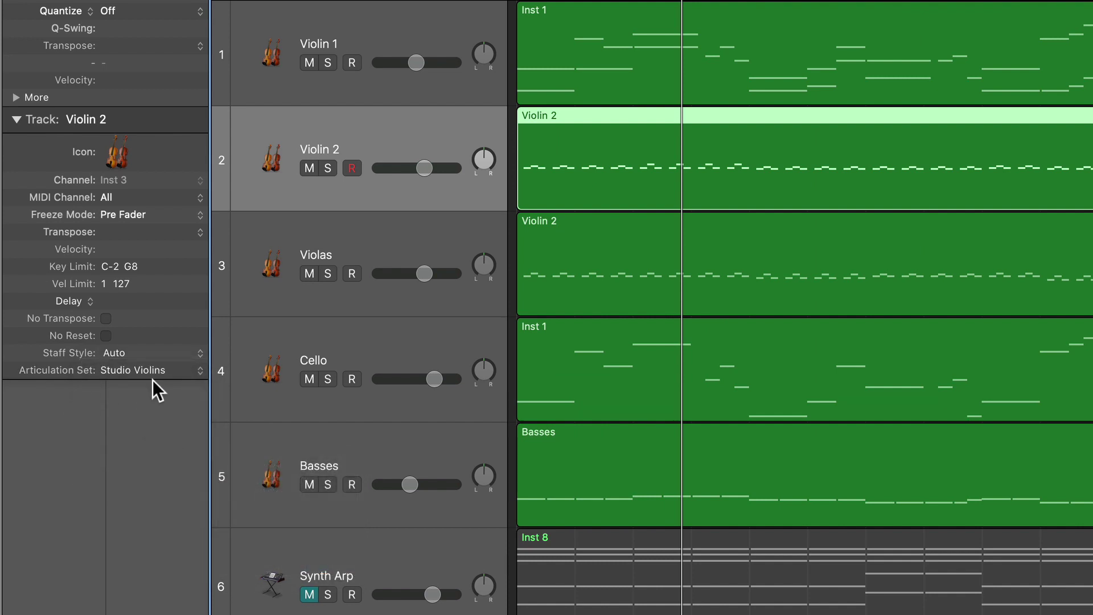
# Step: Assign the Studio Violins articulation set to the Violin 1 track
pyautogui.click(347, 33)
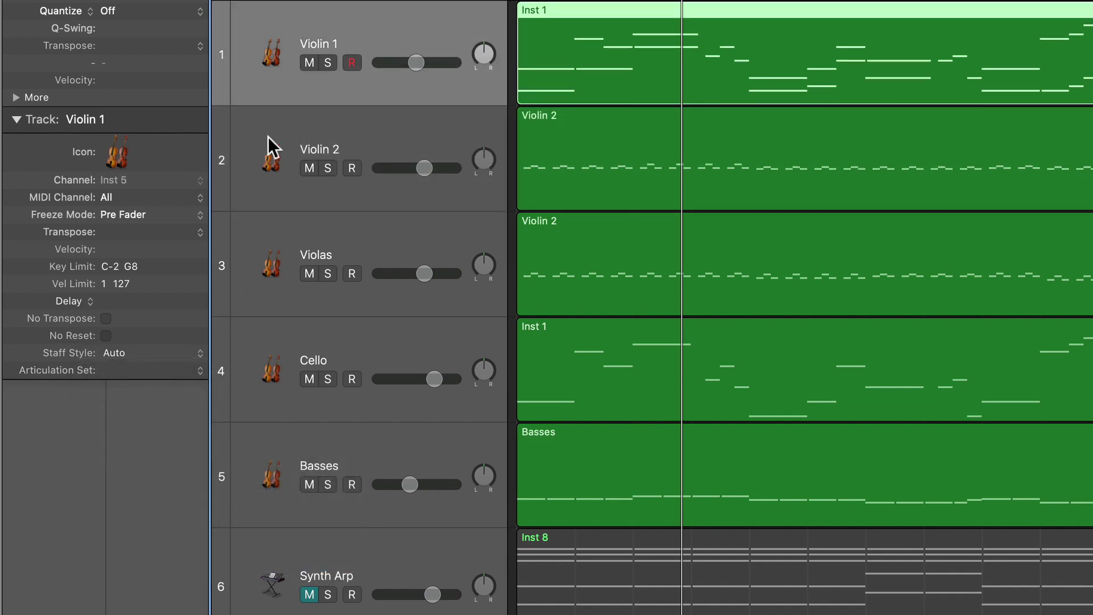
pyautogui.click(199, 370)
pyautogui.moveTo(190, 457)
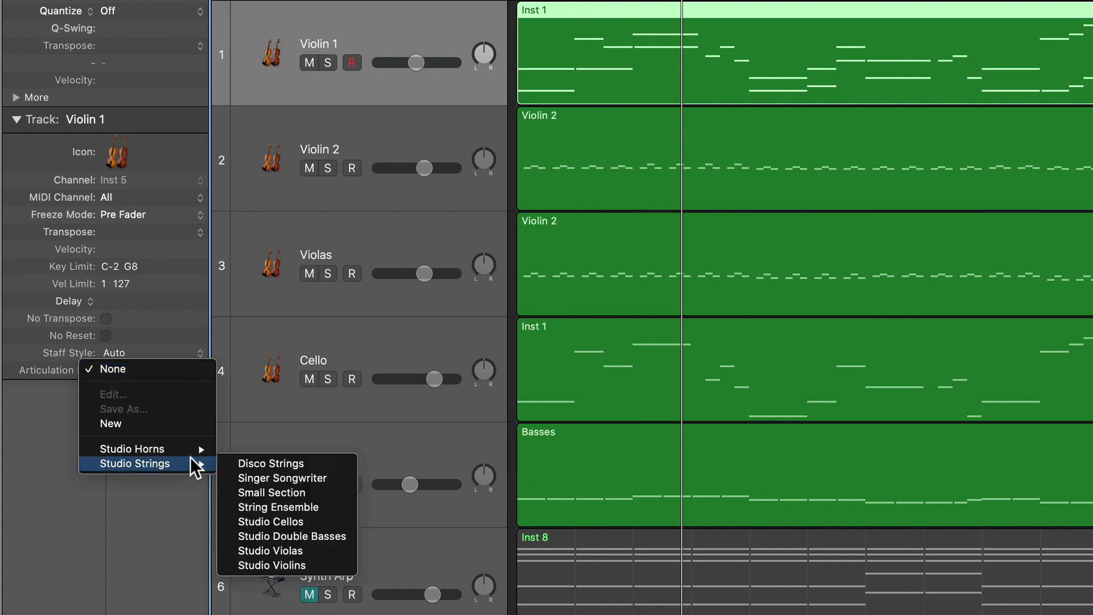
pyautogui.click(337, 564)
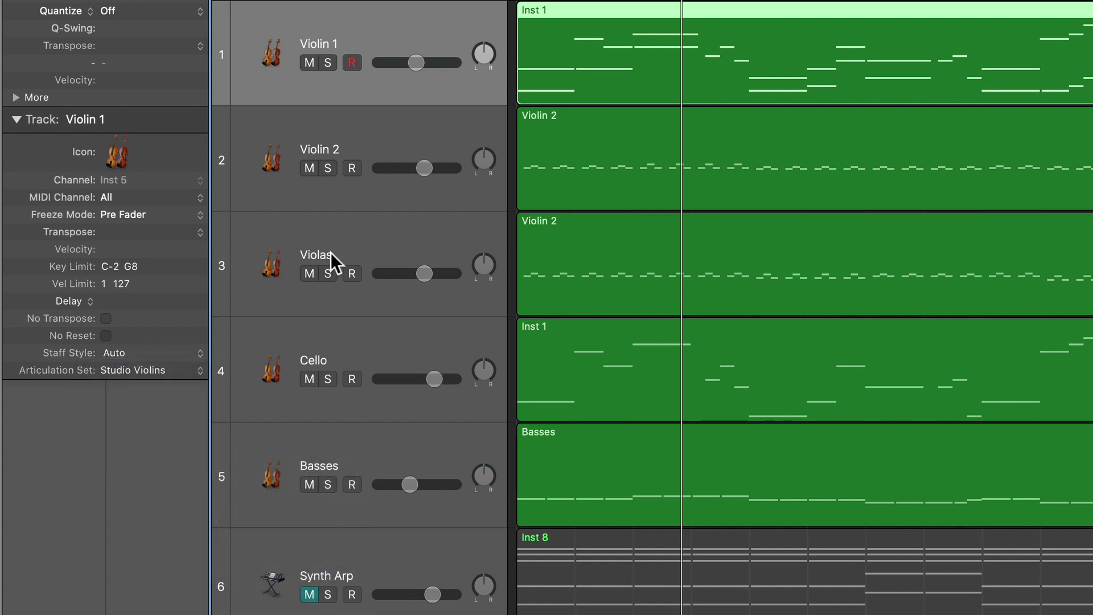
# Step: Assign the Studio Violas articulation set to the Violas track
pyautogui.click(330, 254)
pyautogui.click(200, 371)
pyautogui.moveTo(173, 463)
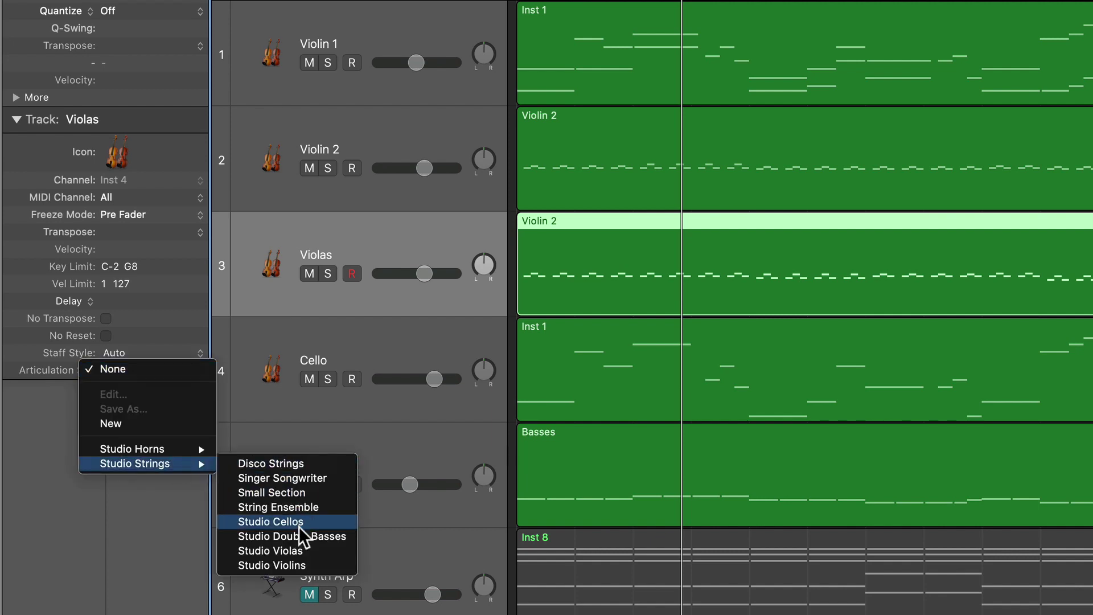
pyautogui.click(301, 547)
# Step: Assign the Studio Cellos articulation set to the Cello track
pyautogui.click(373, 348)
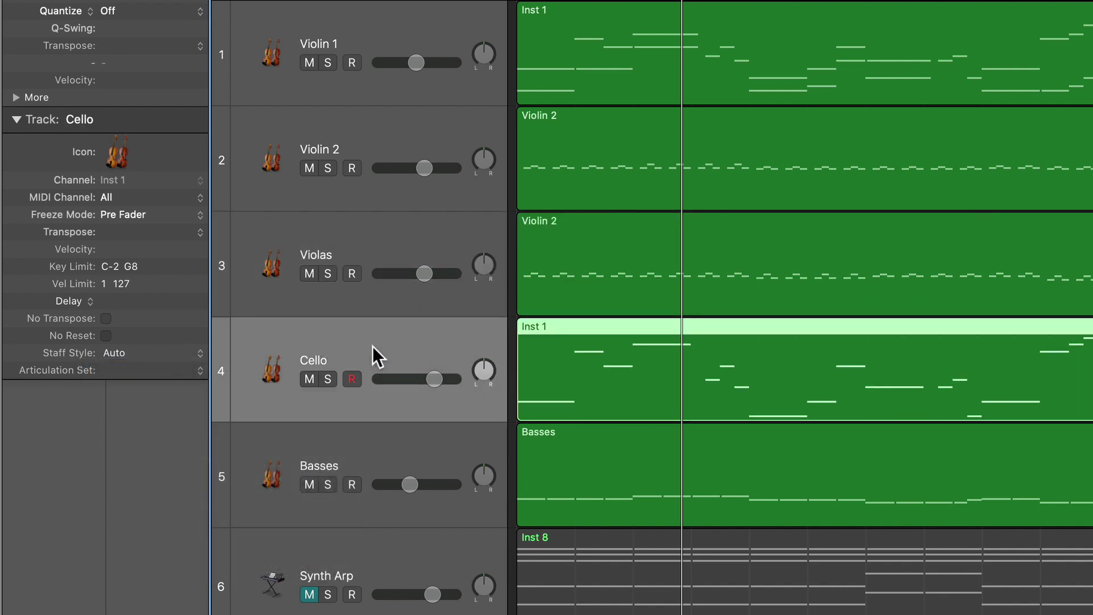
pyautogui.click(180, 373)
pyautogui.moveTo(212, 466)
pyautogui.click(312, 516)
# Step: Assign the Studio Double Basses articulation set to the Basses track
pyautogui.click(402, 458)
pyautogui.click(190, 371)
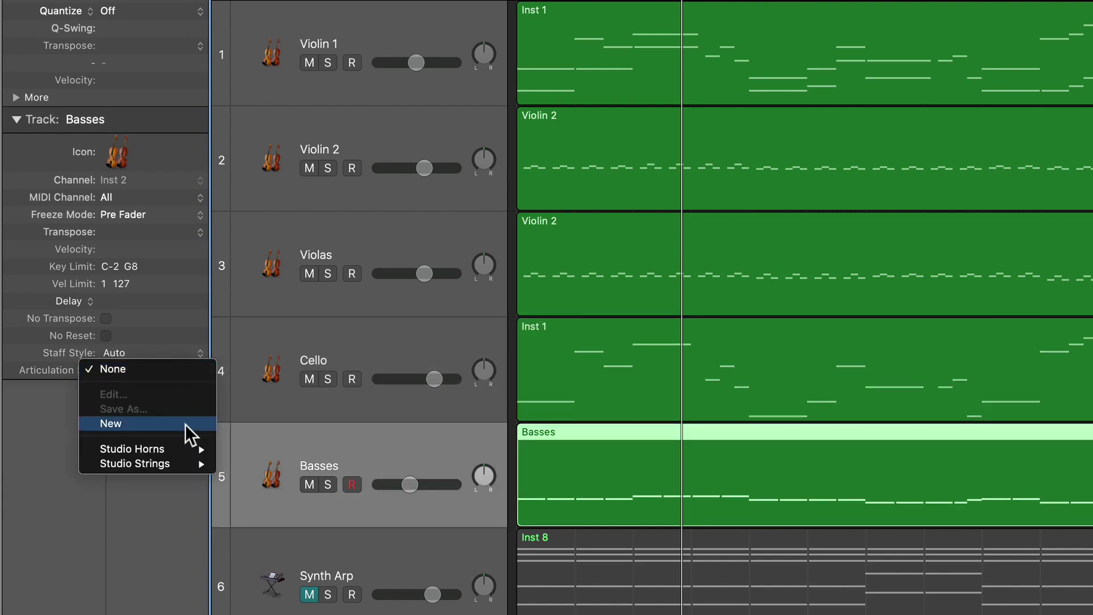
pyautogui.moveTo(184, 462)
pyautogui.click(318, 536)
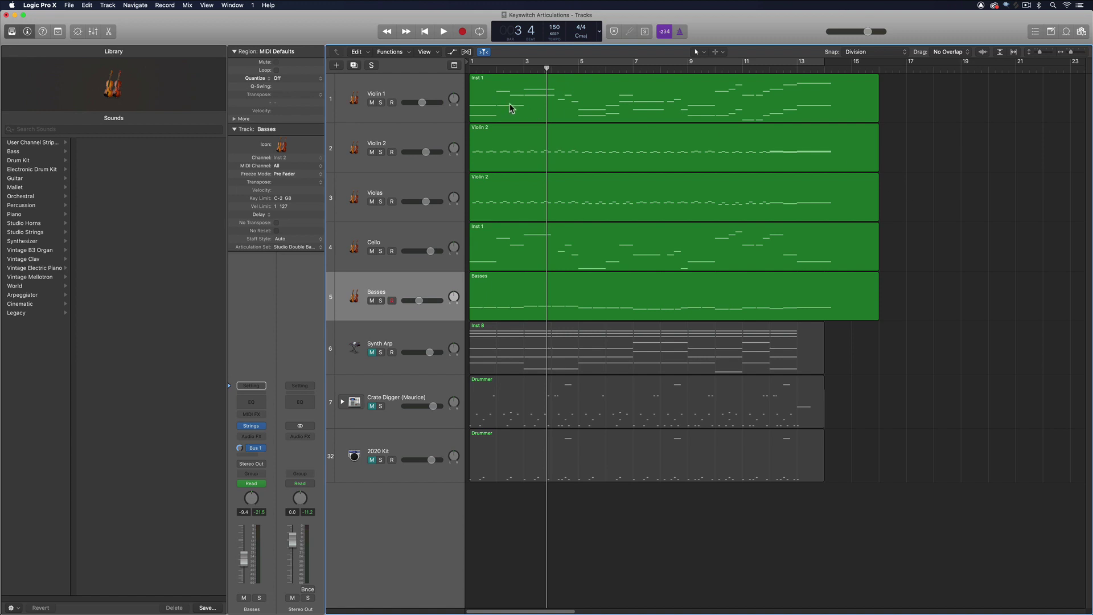
# Step: Solo the Violin 2 and Violas tracks and open their regions together in the Piano Roll
pyautogui.click(380, 152)
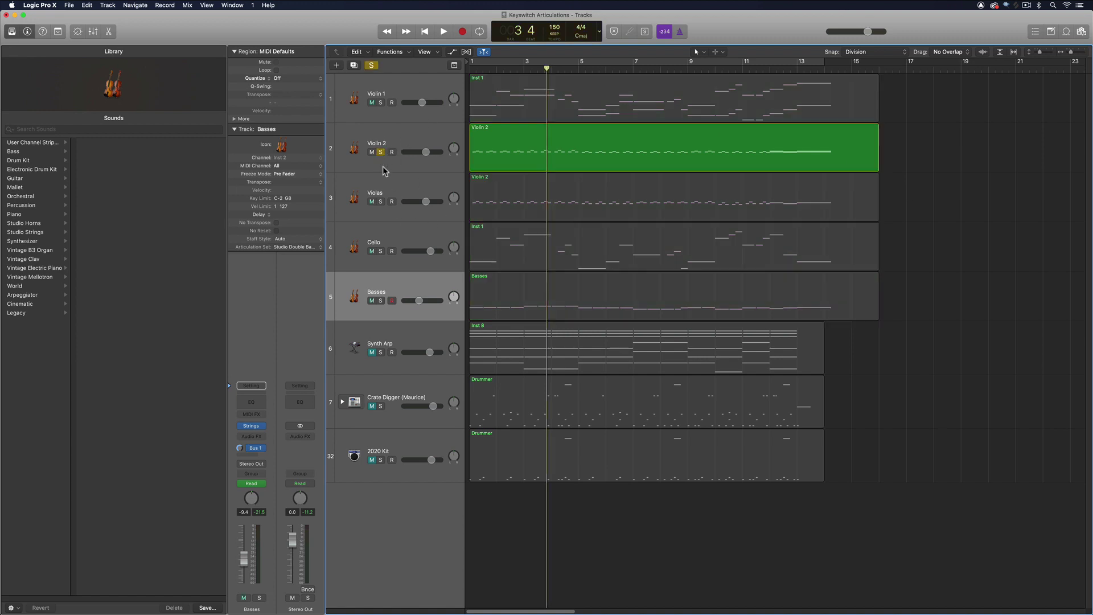
pyautogui.click(380, 202)
pyautogui.moveTo(947, 158); pyautogui.dragTo(724, 197)
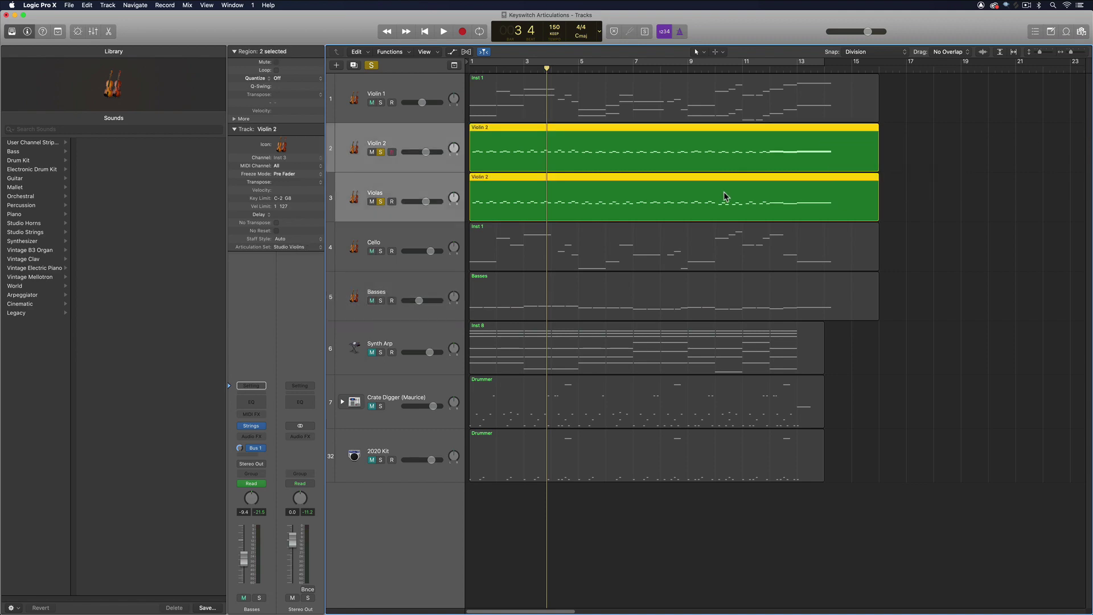
pyautogui.doubleClick(498, 149)
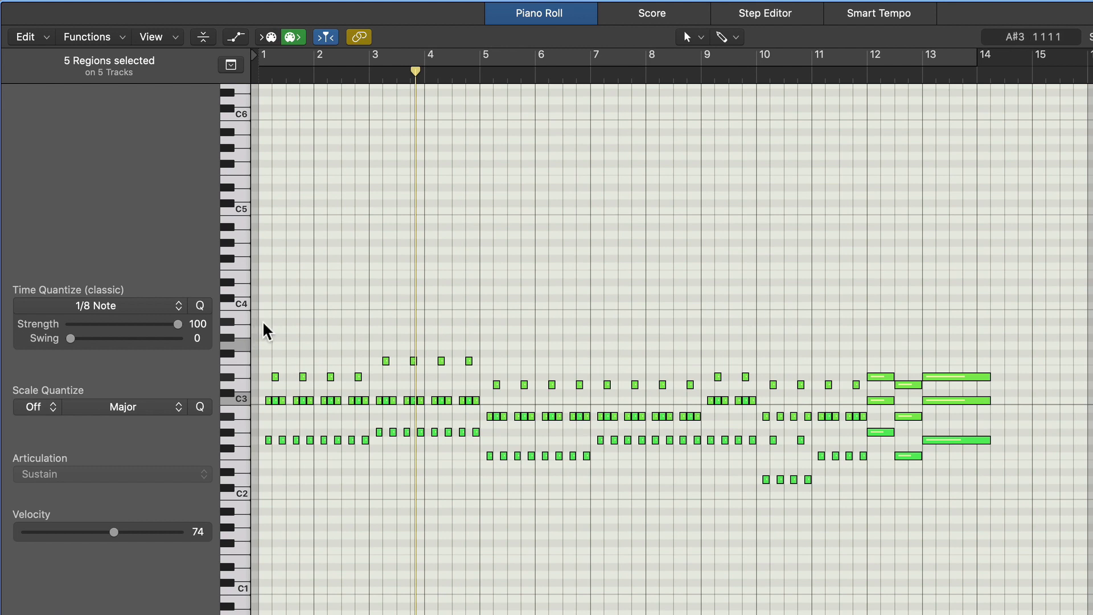
pyautogui.click(263, 323)
pyautogui.press('super+Right')
pyautogui.press('super+Right')
pyautogui.press('super+Right')
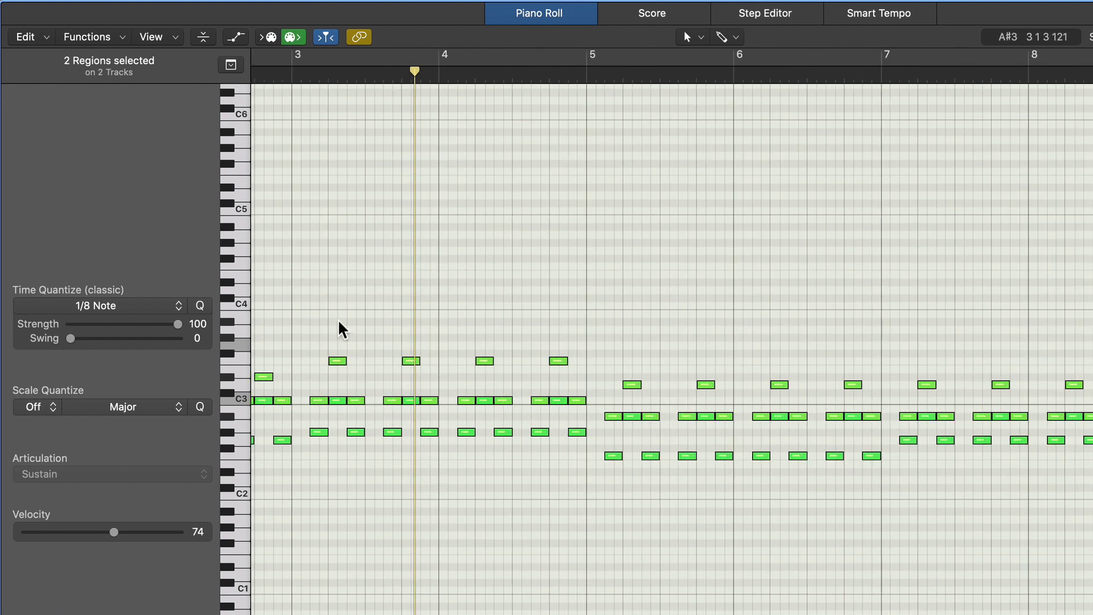
# Step: Select and deselect all notes of both regions, and show only the Violin 2 region in the Piano Roll
pyautogui.press('super+a')
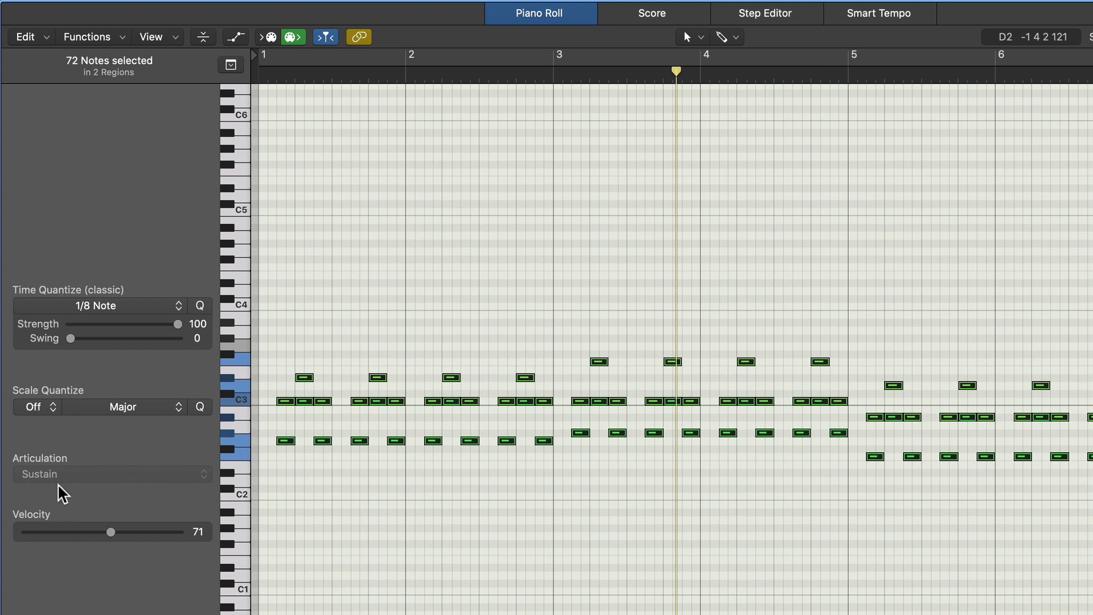
pyautogui.click(437, 477)
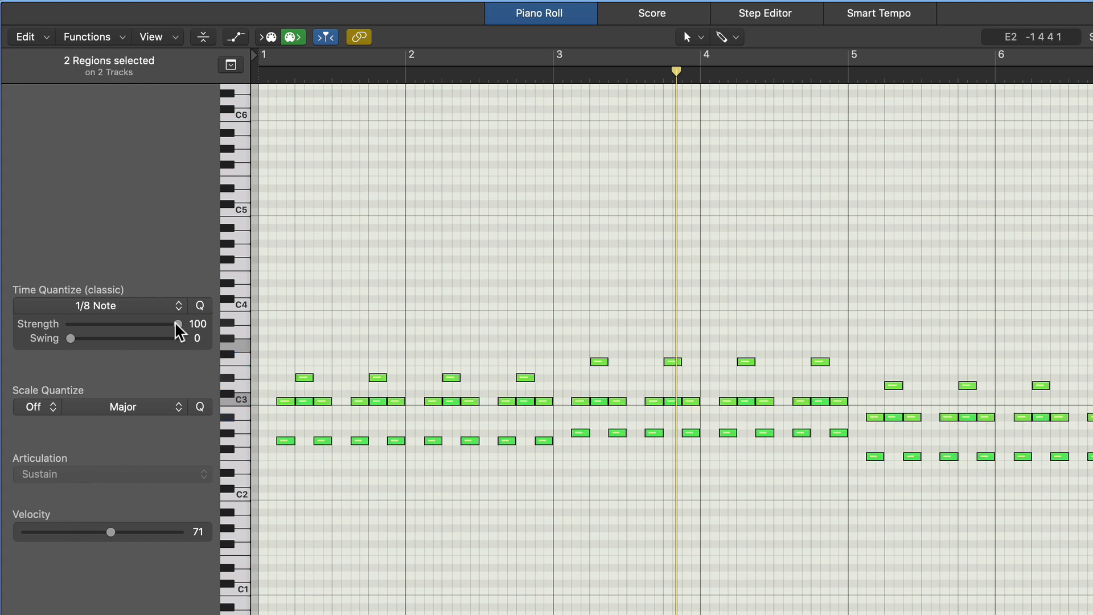
pyautogui.click(1088, 1)
pyautogui.click(490, 1)
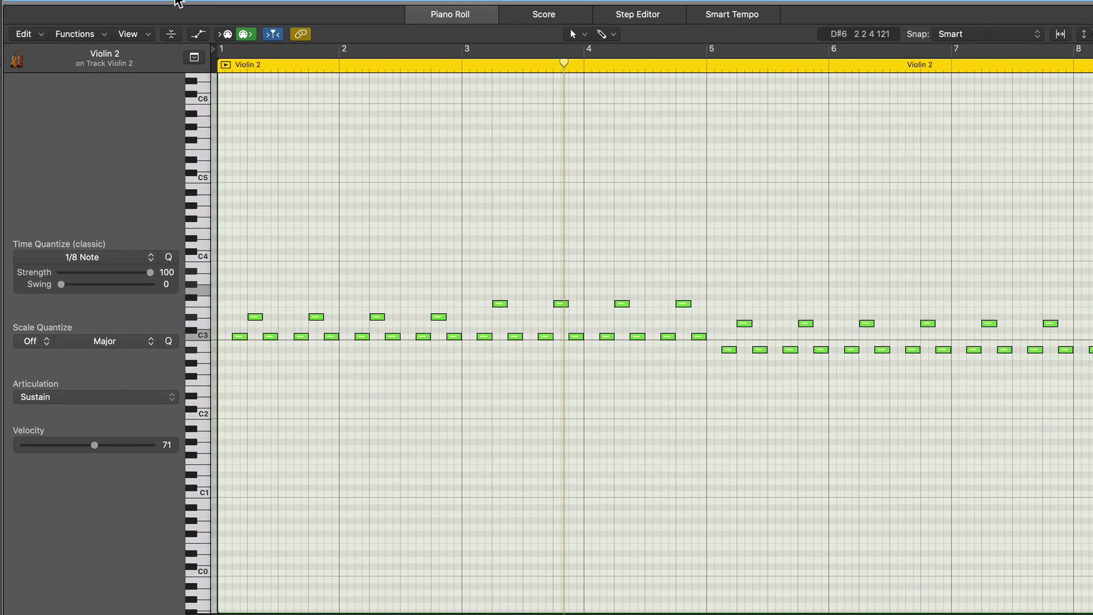
# Step: Set the articulation of the Violin 2 notes in bars 1 to 4 to Pizzicato
pyautogui.moveTo(228, 248); pyautogui.dragTo(699, 373)
pyautogui.click(78, 400)
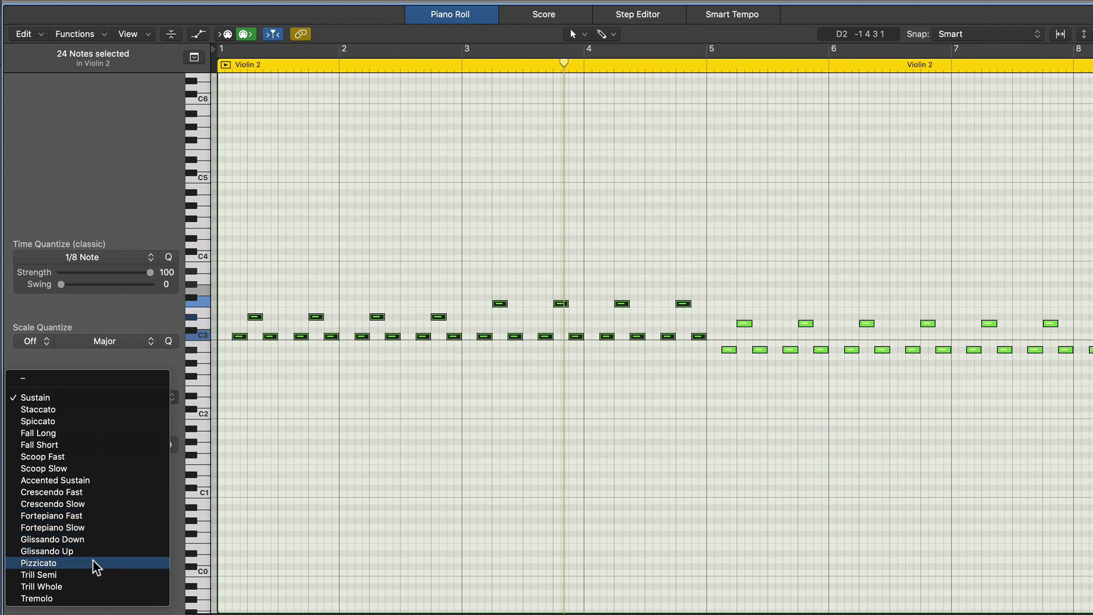
pyautogui.click(114, 563)
pyautogui.click(359, 458)
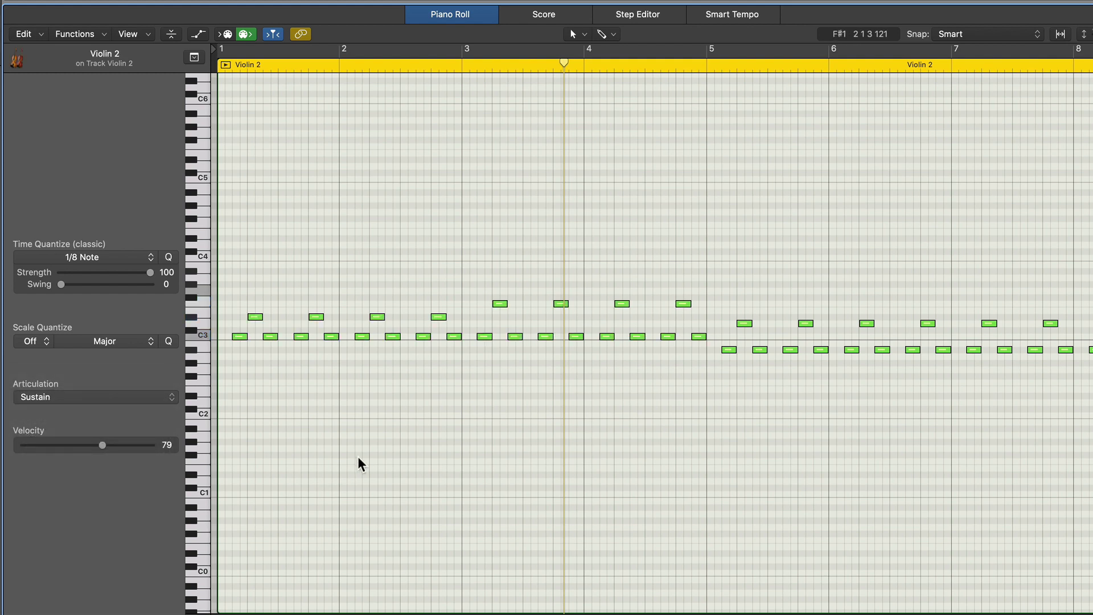
# Step: Play the opening bars of the Violin 2 part from the start and stop playback
pyautogui.press('Return')
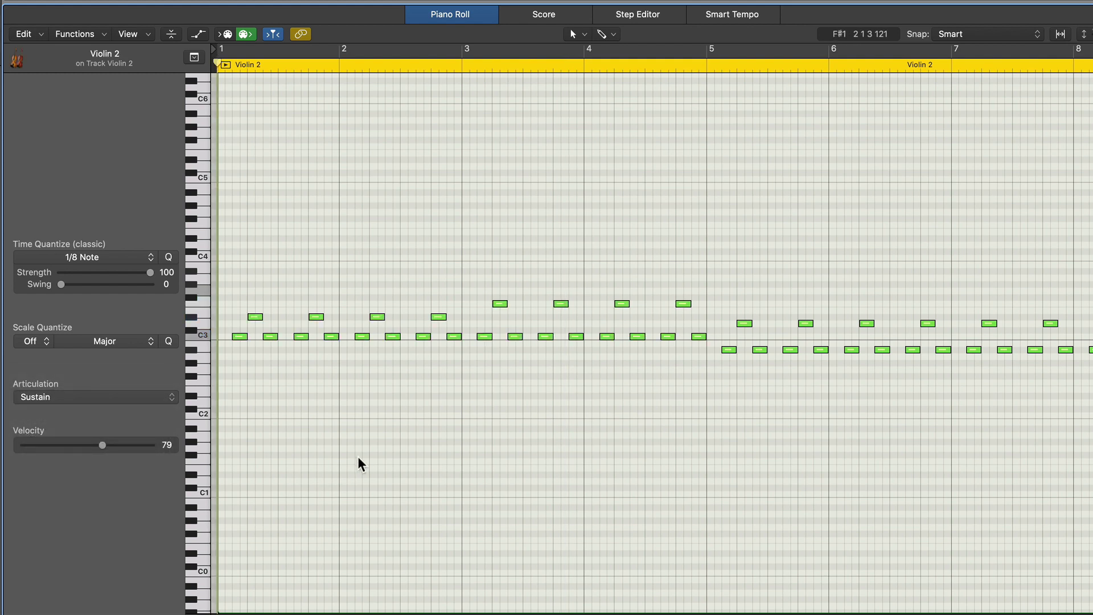
pyautogui.press('space')
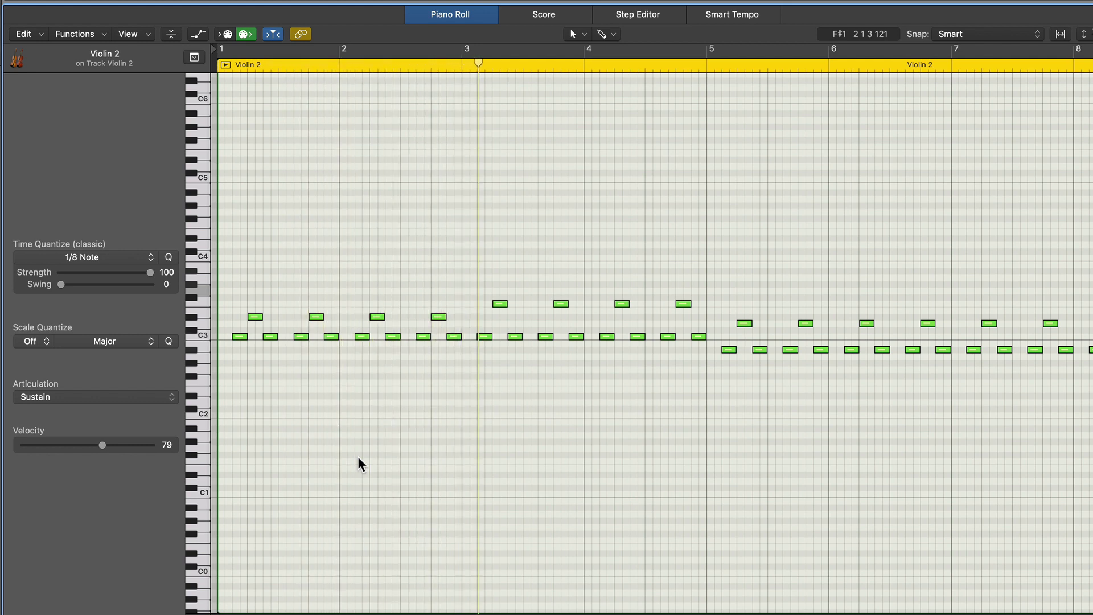
pyautogui.press('space')
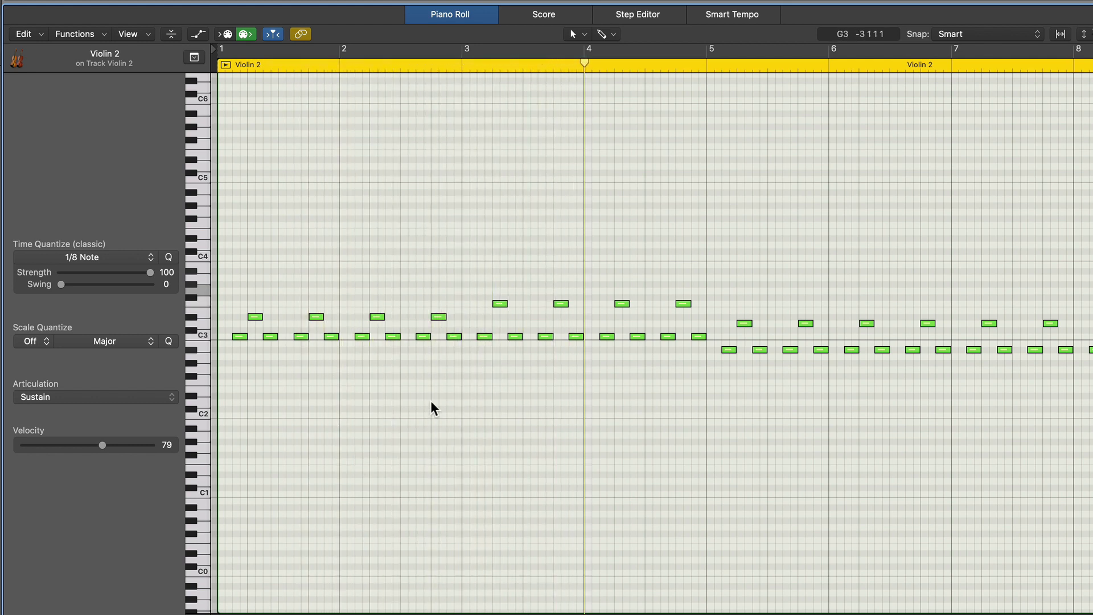
# Step: Select all notes in the Violin 2 region, clear their articulation, and set it to Pizzicato
pyautogui.press('super+a')
pyautogui.click(167, 398)
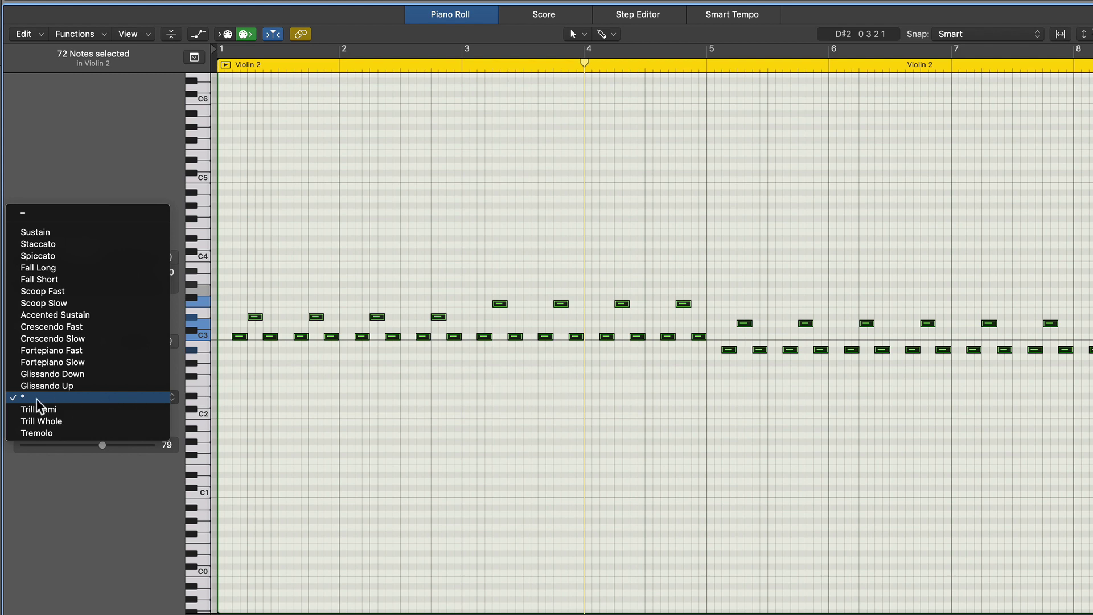
pyautogui.click(41, 214)
pyautogui.click(110, 398)
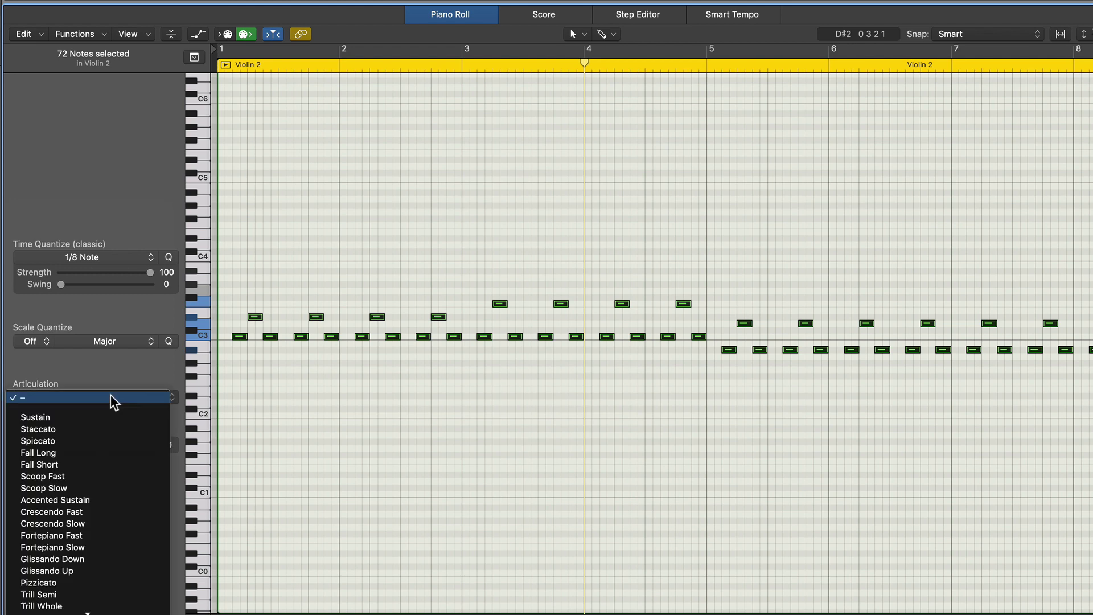
pyautogui.click(82, 582)
pyautogui.click(464, 511)
# Step: View the whole Violin 2 region and play it from the start
pyautogui.press('super+Left')
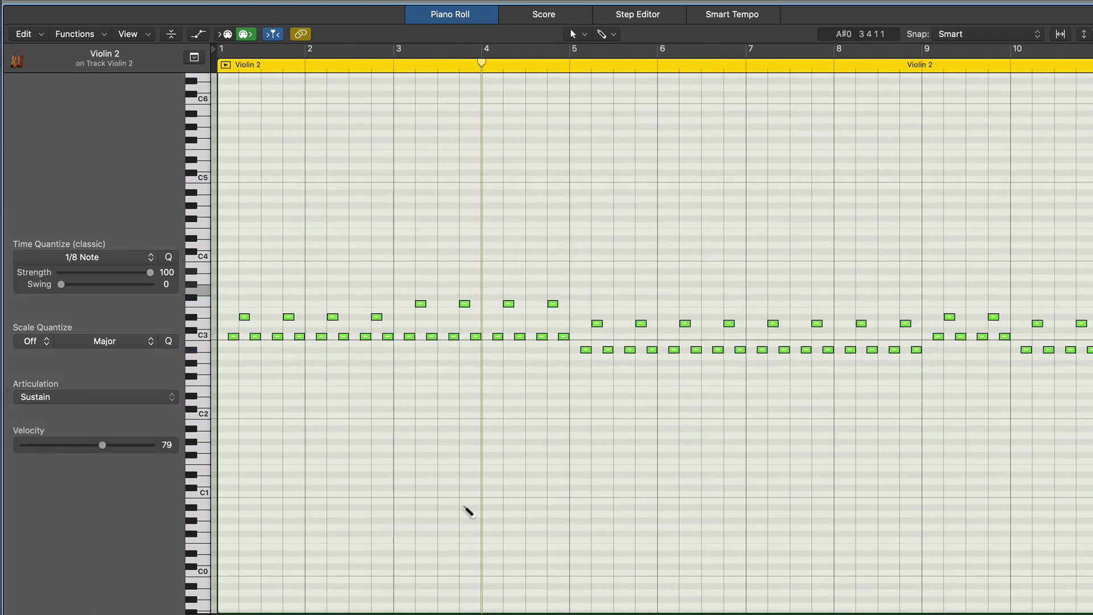
pyautogui.press('super+Left')
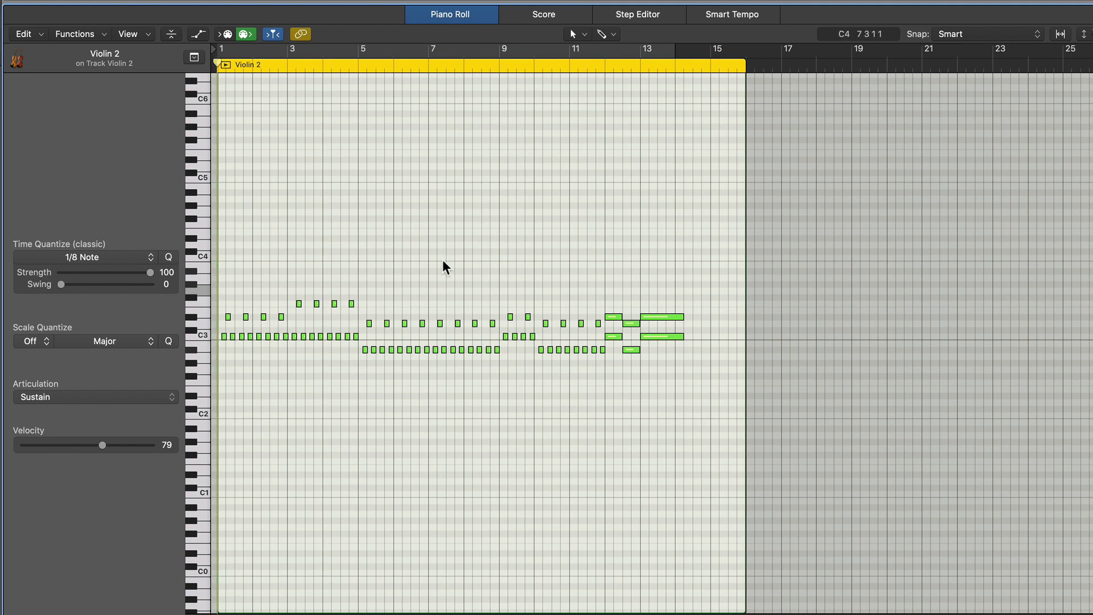
pyautogui.press('space')
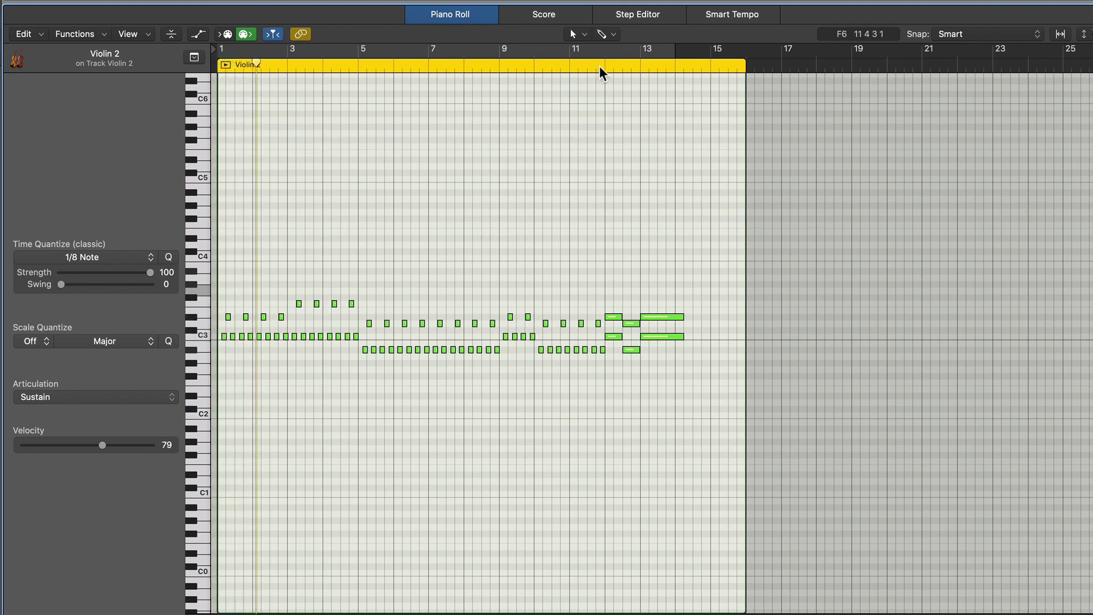
# Step: Play the long notes at the end of the Violin 2 part, starting just before bar 12
pyautogui.click(600, 67)
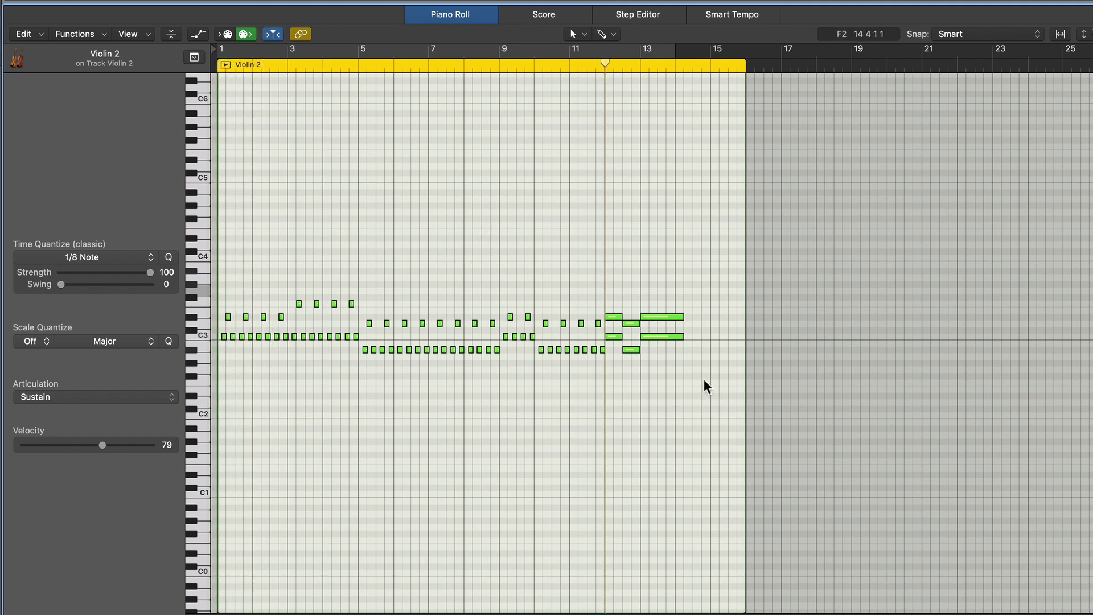
pyautogui.press('super+Right')
pyautogui.press('super+Right')
pyautogui.press('super+Down')
pyautogui.press('super+Down')
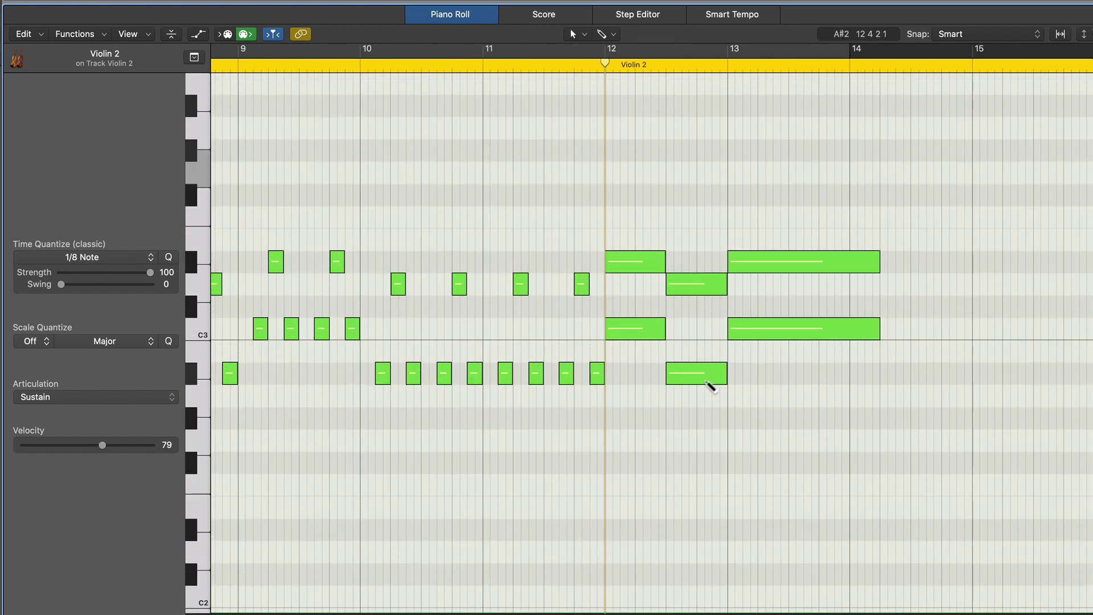
pyautogui.click(585, 70)
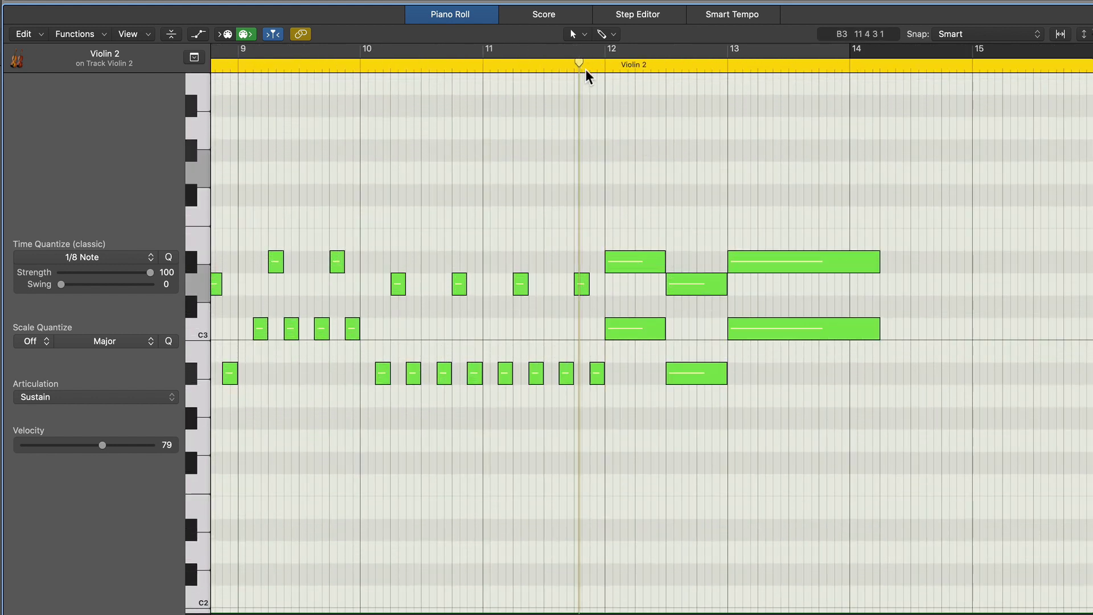
pyautogui.press('space')
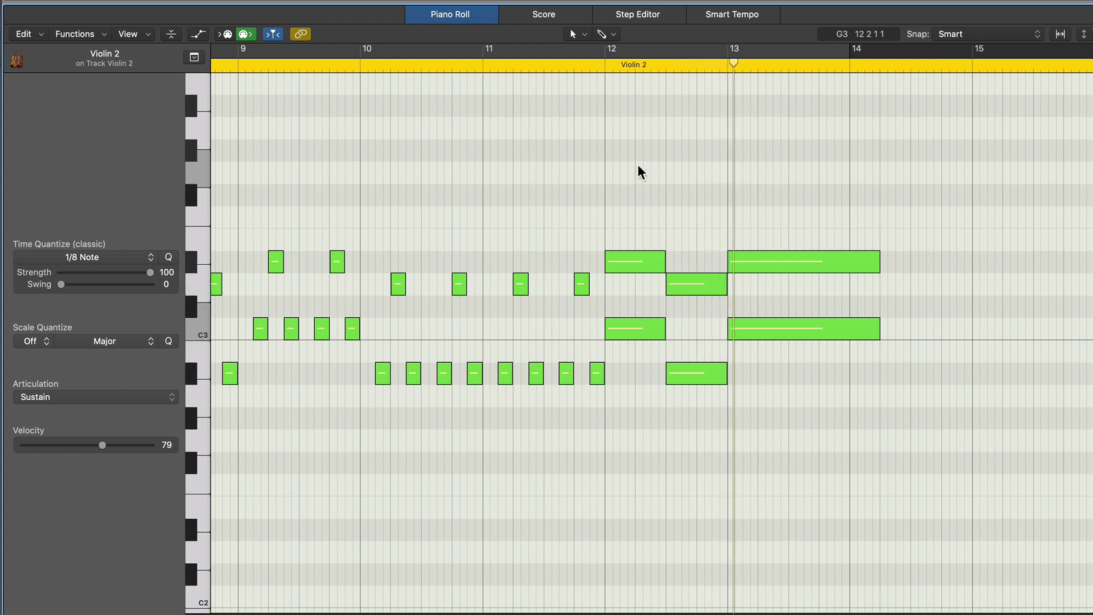
# Step: Set the articulation of the six long Violin 2 notes from bar 12 onward to Sustain
pyautogui.moveTo(638, 170); pyautogui.dragTo(796, 390)
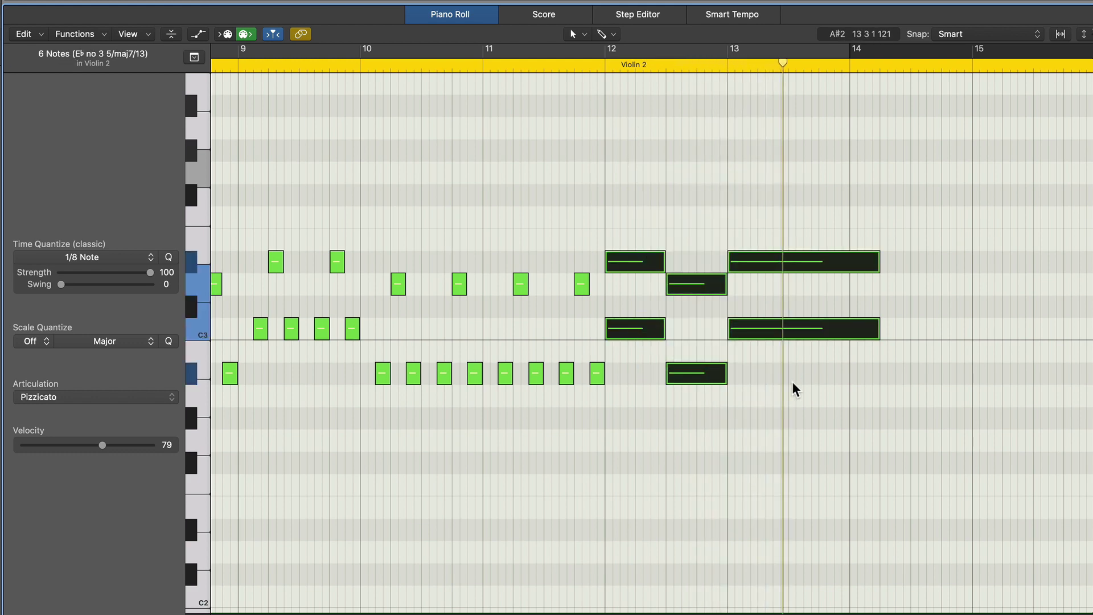
pyautogui.click(795, 390)
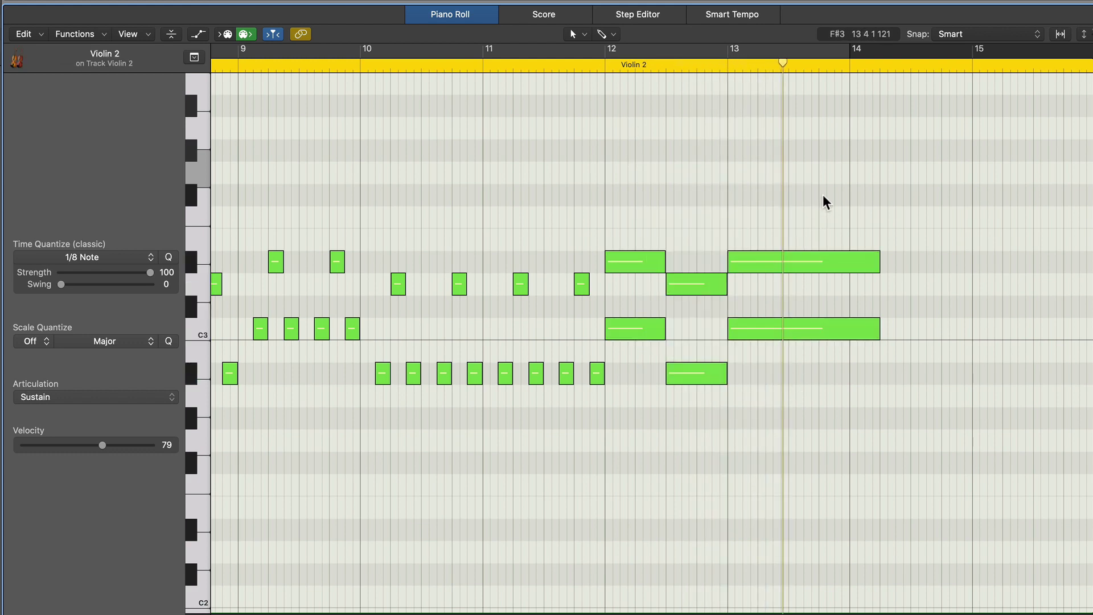
pyautogui.moveTo(823, 196); pyautogui.dragTo(603, 441)
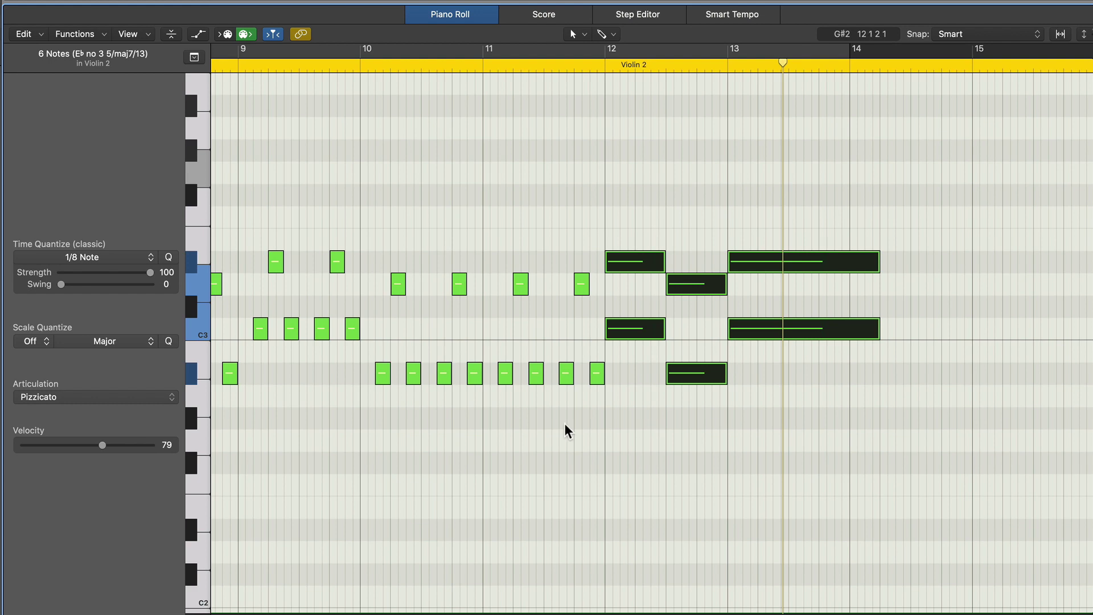
pyautogui.click(84, 399)
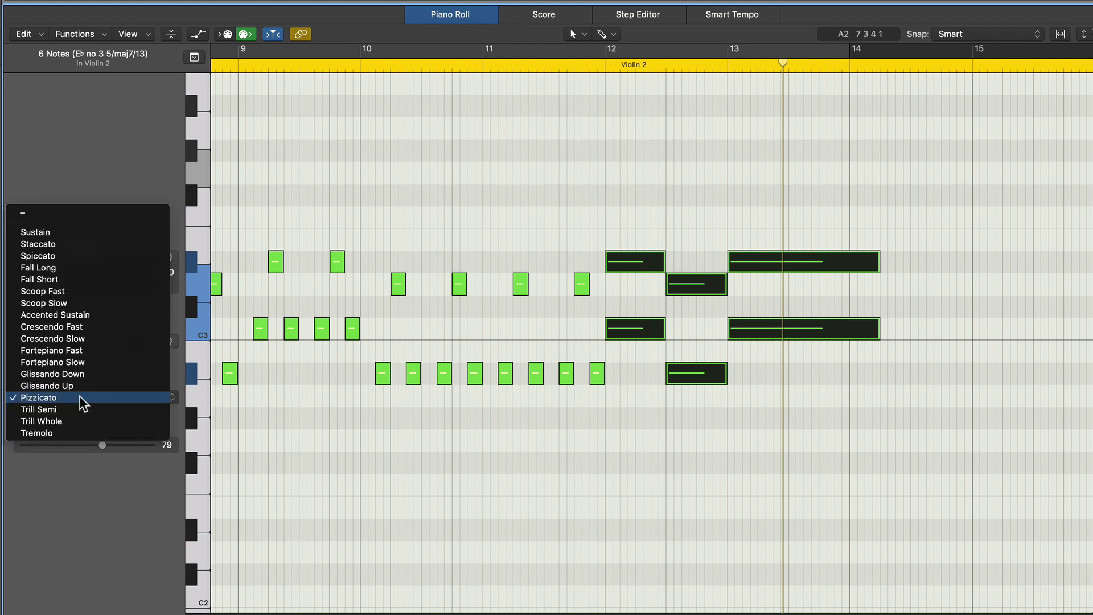
pyautogui.click(60, 233)
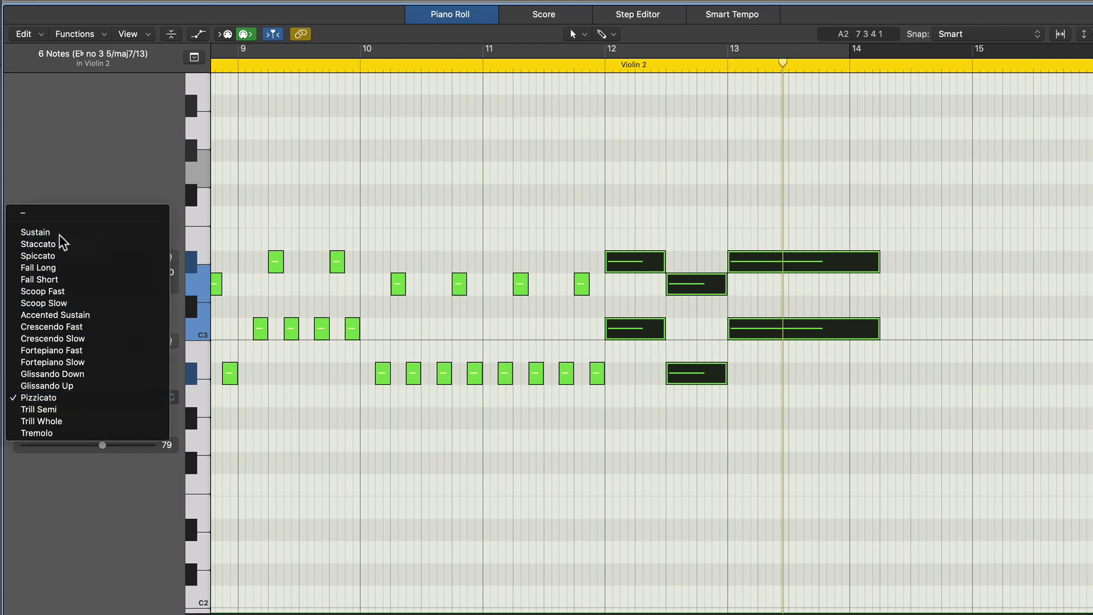
# Step: Play the Violin 2 part from just before bar 10 and reselect the six long notes from bar 12 onward
pyautogui.click(350, 69)
pyautogui.click(453, 138)
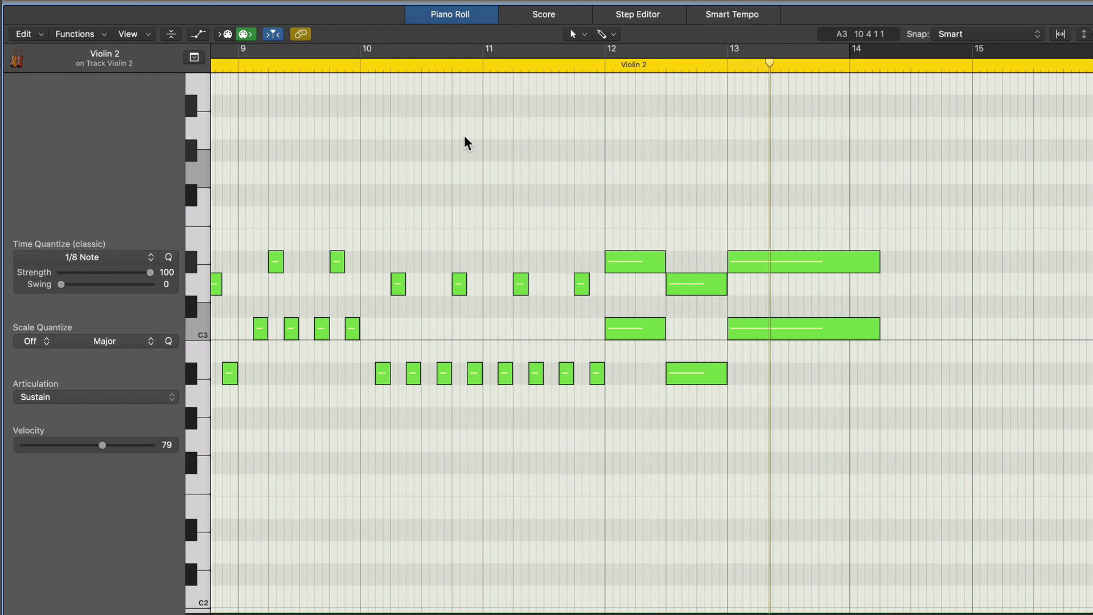
pyautogui.moveTo(640, 184); pyautogui.dragTo(813, 424)
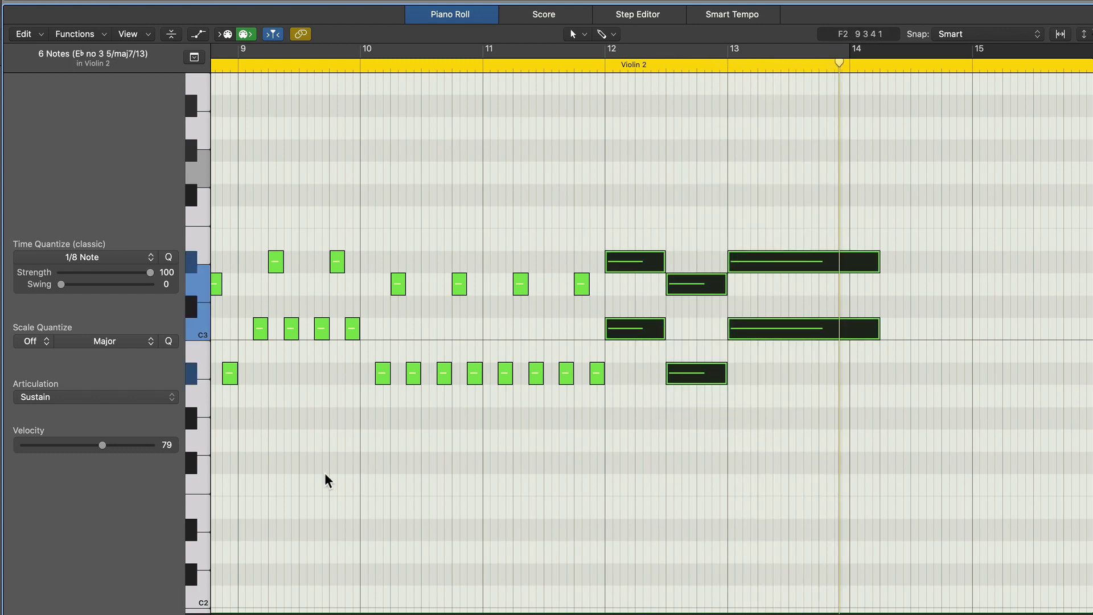
# Step: Set the six long Violin 2 notes from bar 12 onward to Accented Sustain and play them
pyautogui.click(142, 397)
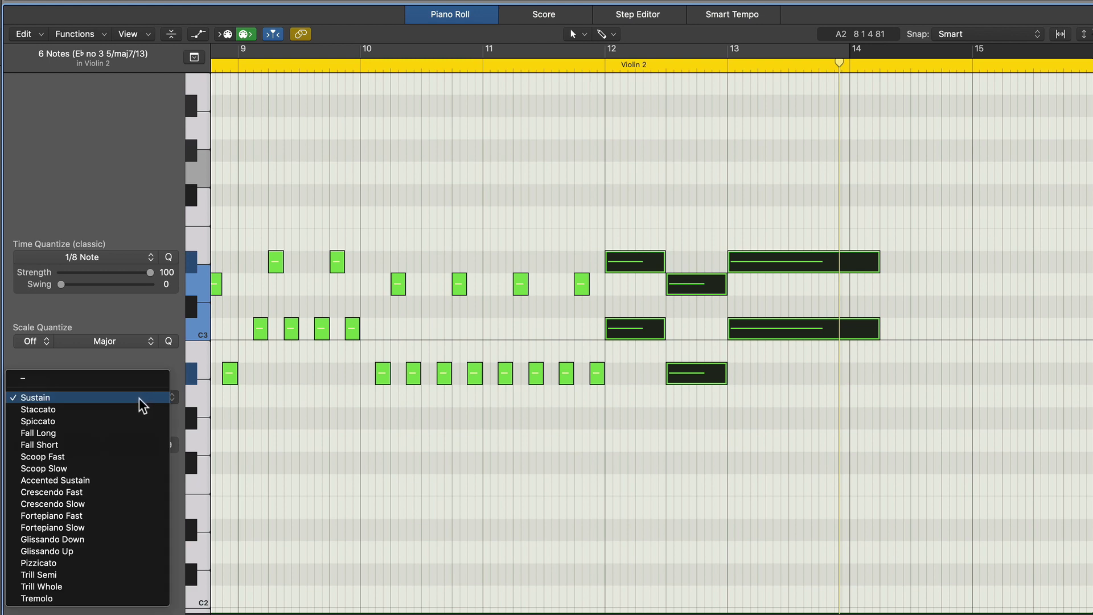
pyautogui.click(127, 482)
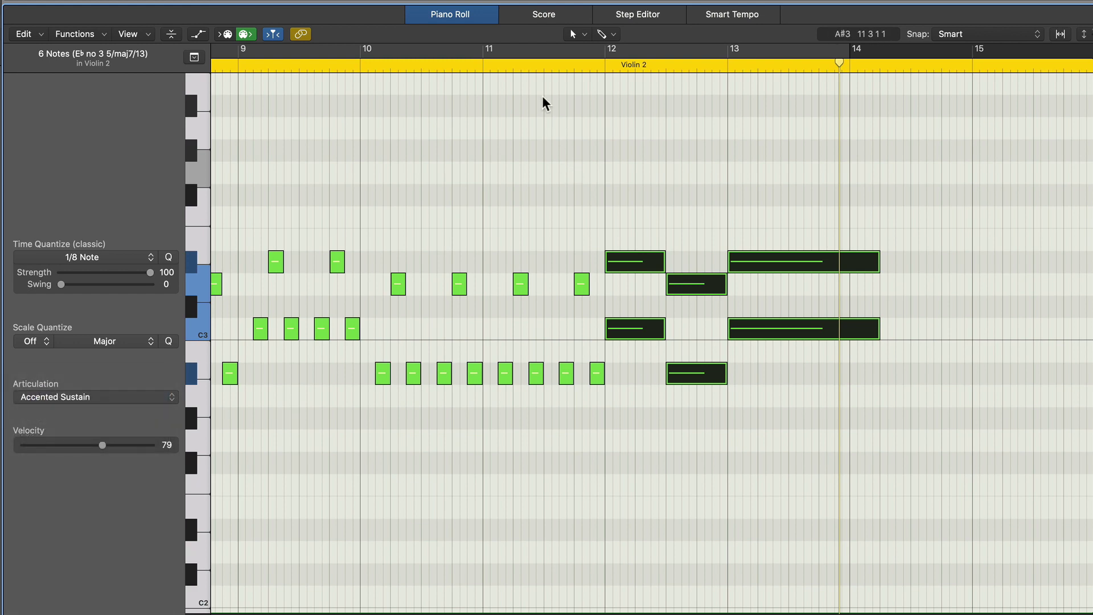
pyautogui.click(544, 103)
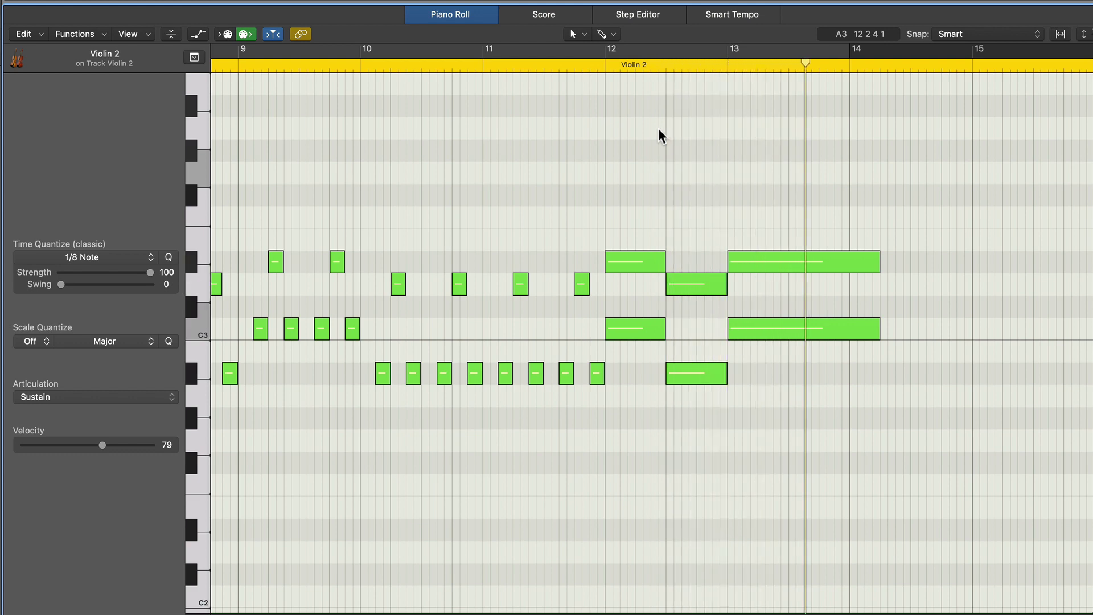
pyautogui.press('space')
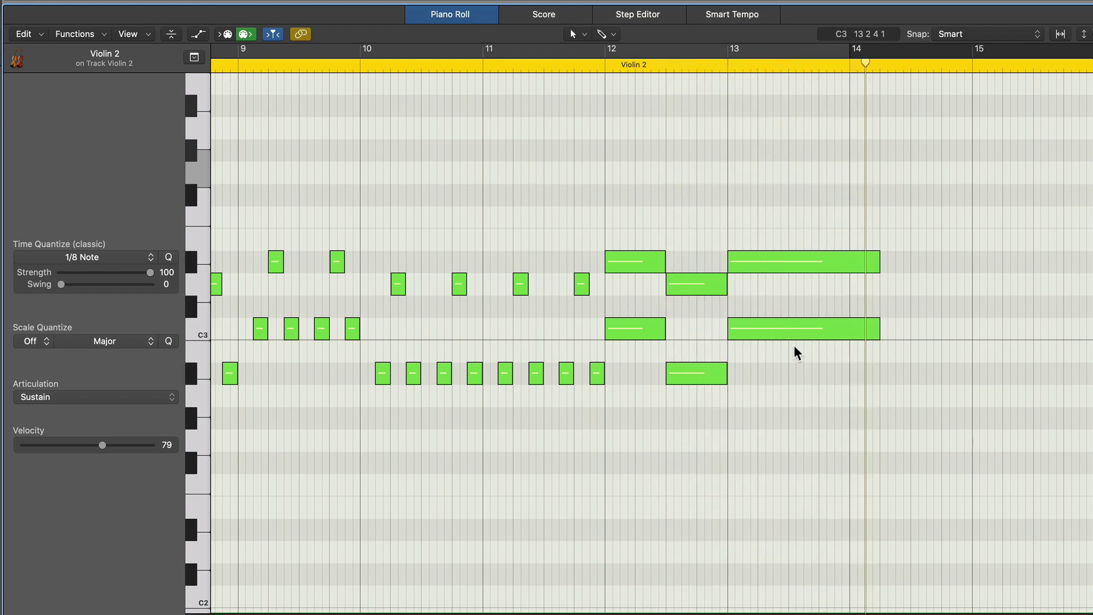
# Step: Set the four Violin 2 notes in bar 12 back to Sustain and play the part from mid-bar 10
pyautogui.moveTo(651, 221); pyautogui.dragTo(696, 393)
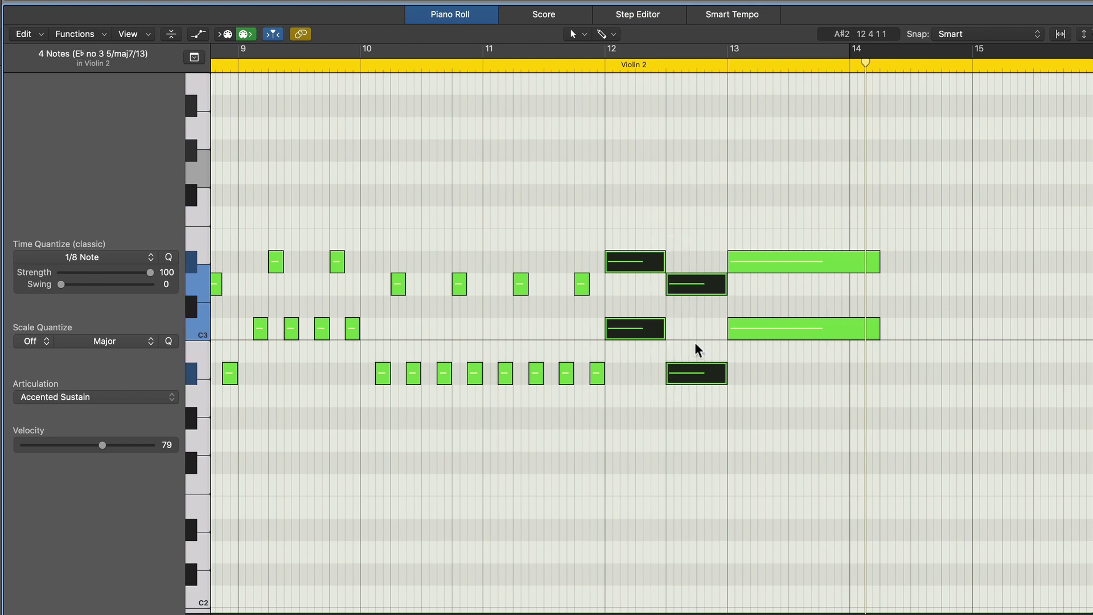
pyautogui.click(69, 397)
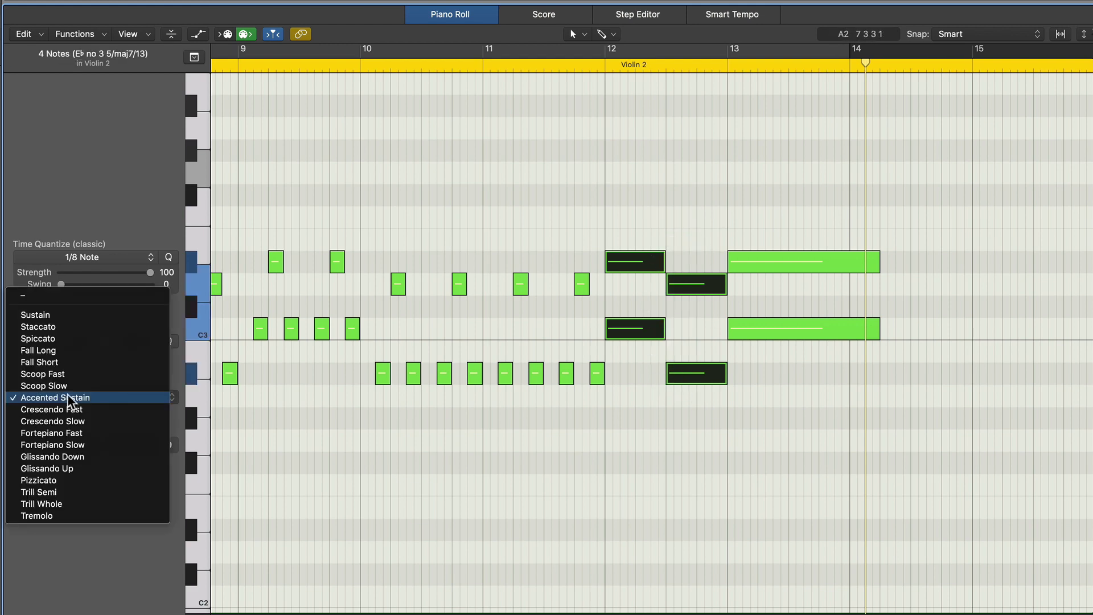
pyautogui.click(71, 315)
pyautogui.click(437, 65)
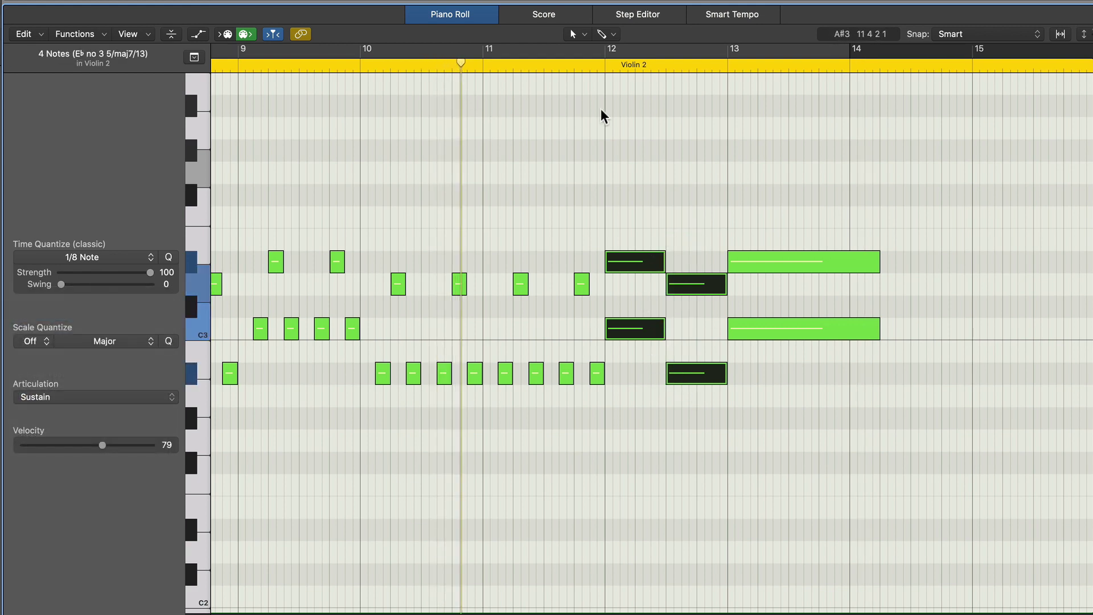
pyautogui.click(607, 115)
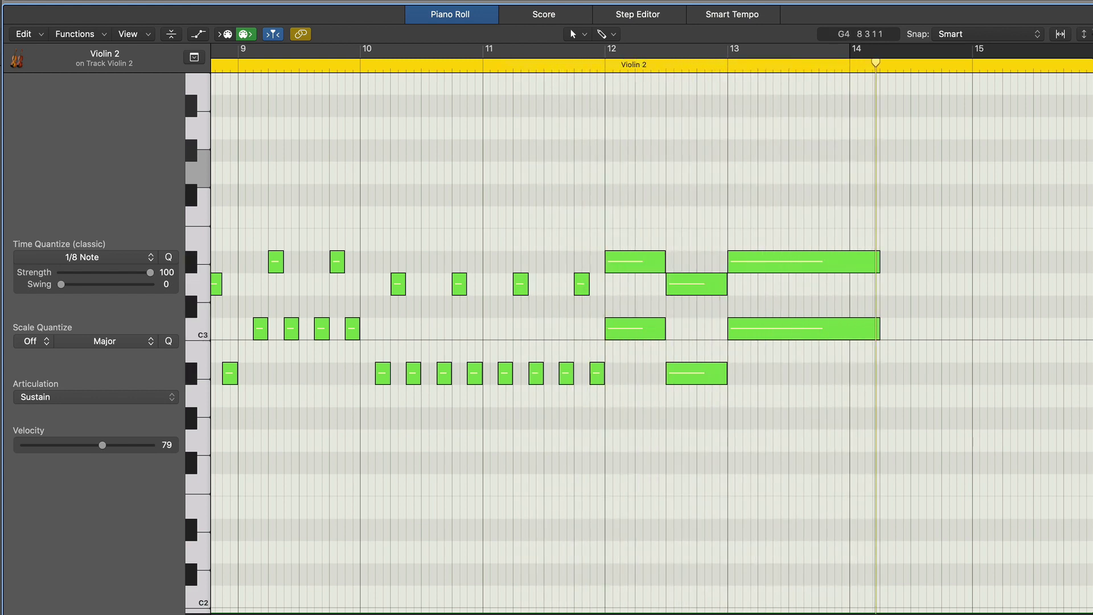
# Step: Open the Violas track's region for editing with its whole part in view
pyautogui.click(85, 1)
pyautogui.press('Down')
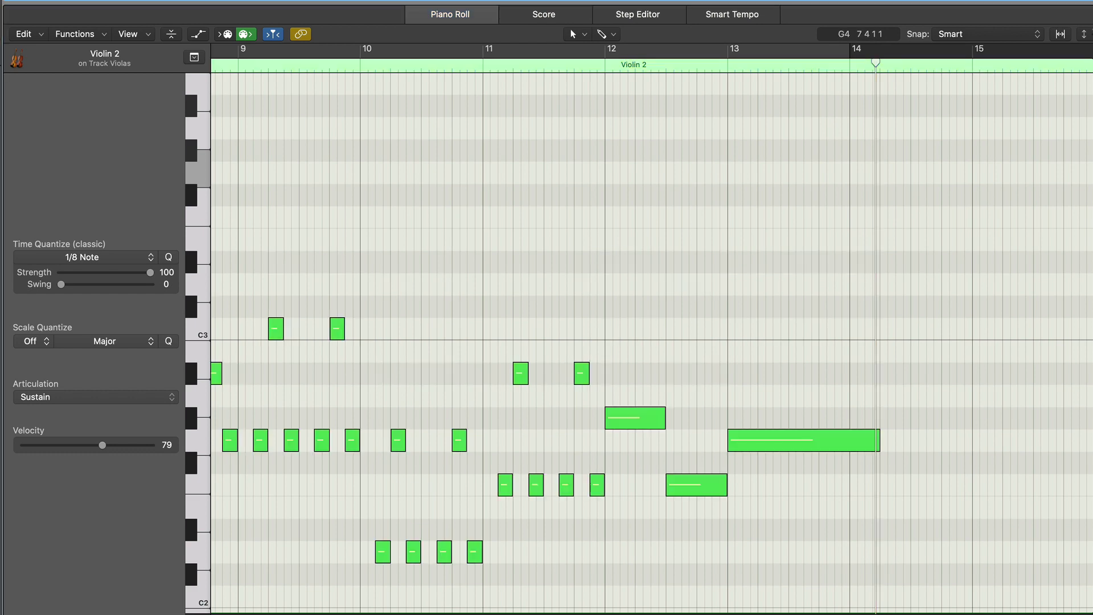
pyautogui.click(605, 99)
pyautogui.press('super+Left')
pyautogui.press('super+Left')
pyautogui.press('super+Left')
pyautogui.press('super+Left')
pyautogui.press('super+Up')
pyautogui.press('super+Up')
pyautogui.press('super+Up')
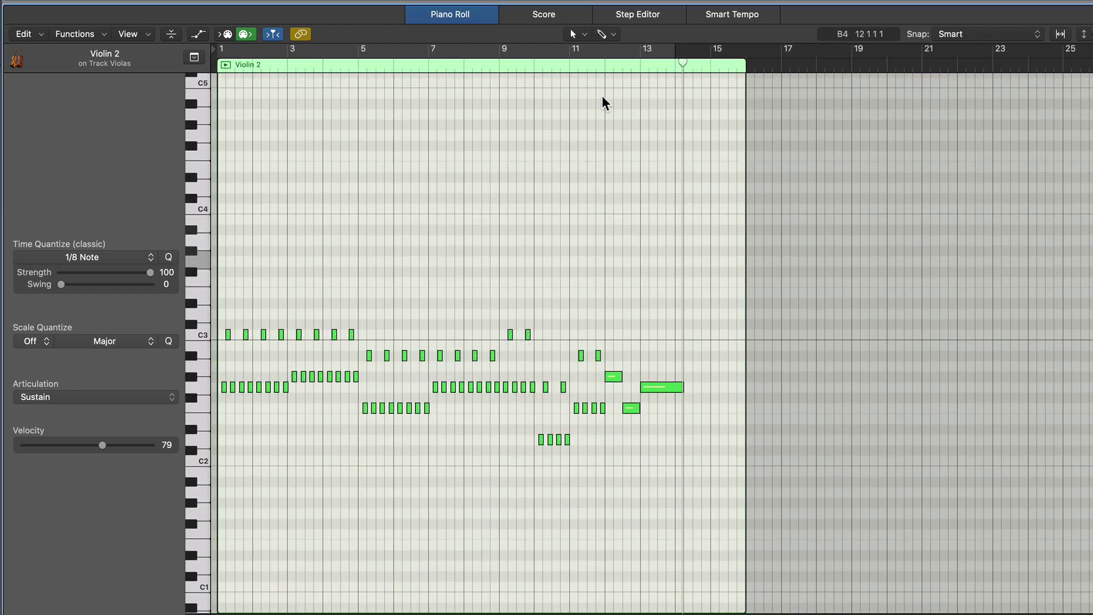
# Step: Set the articulation of all 66 short Violas notes before bar 12 to Pizzicato
pyautogui.moveTo(603, 303); pyautogui.dragTo(556, 469)
pyautogui.moveTo(293, 494); pyautogui.dragTo(175, 491)
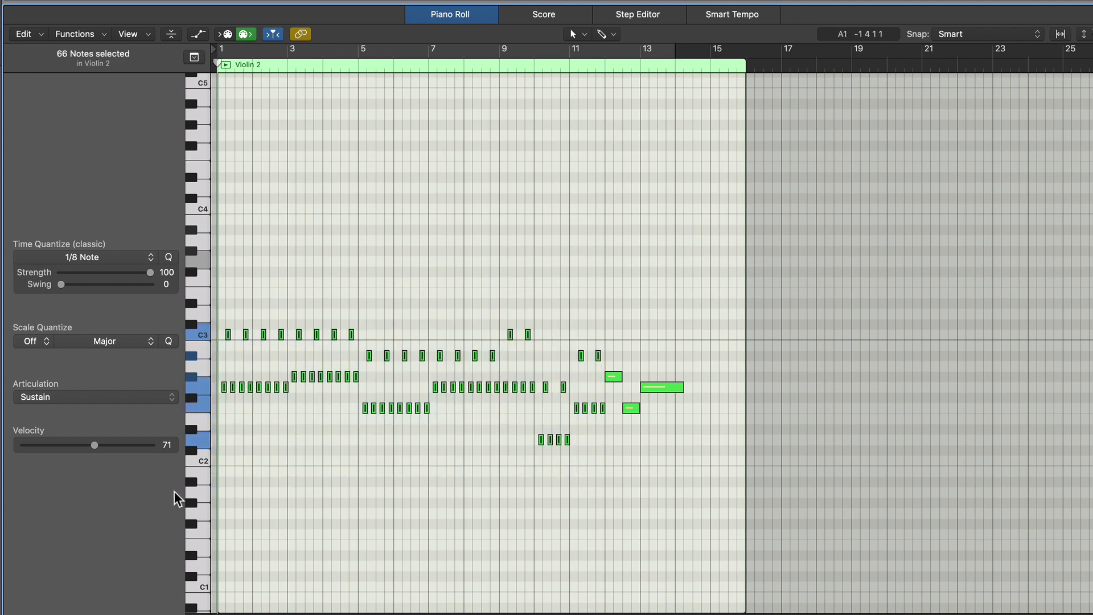
pyautogui.click(42, 397)
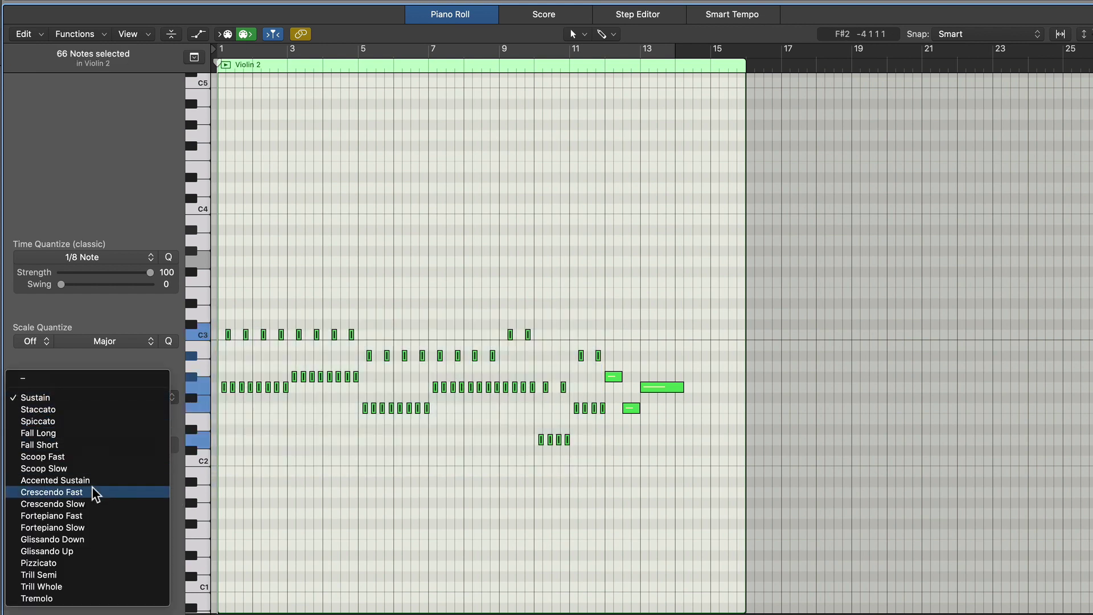
pyautogui.click(90, 558)
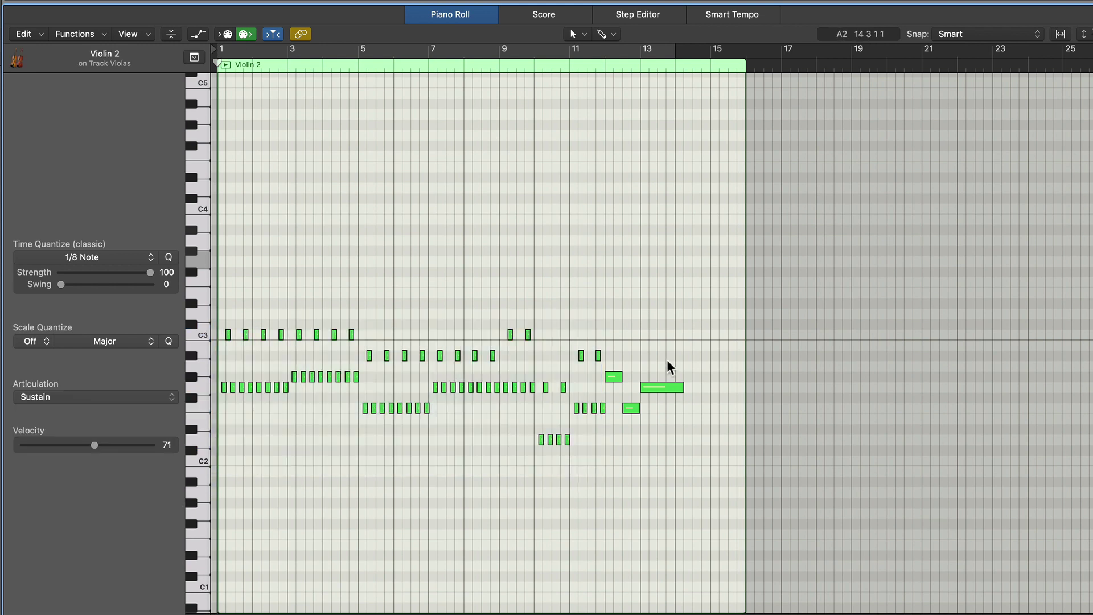
# Step: Check the articulation of the long Violas notes from bar 12 onward and view the articulation choices for the final note
pyautogui.moveTo(612, 344); pyautogui.dragTo(640, 447)
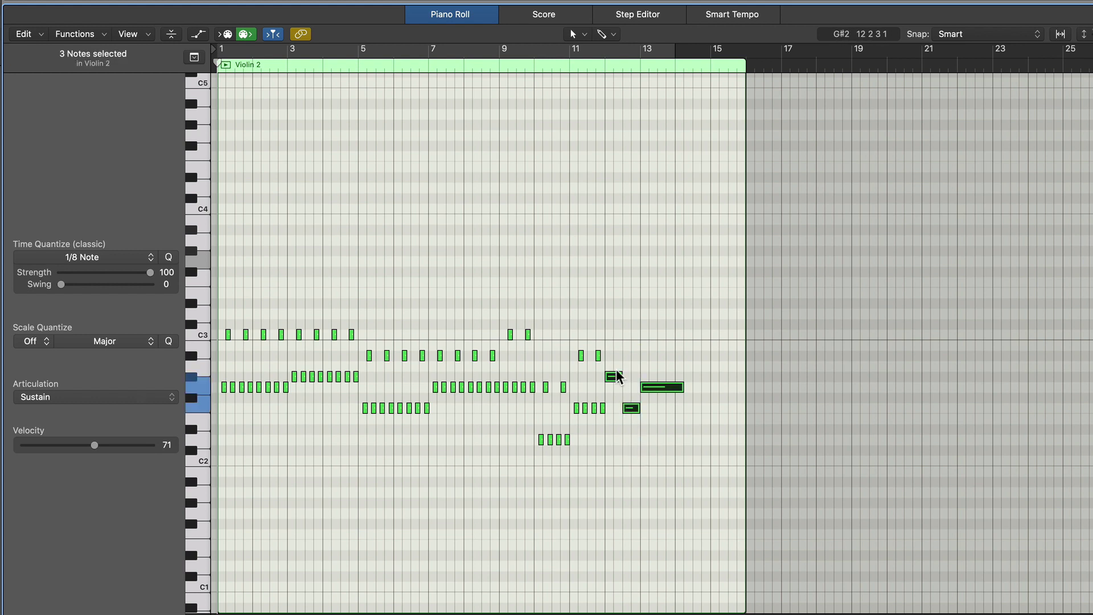
pyautogui.click(464, 164)
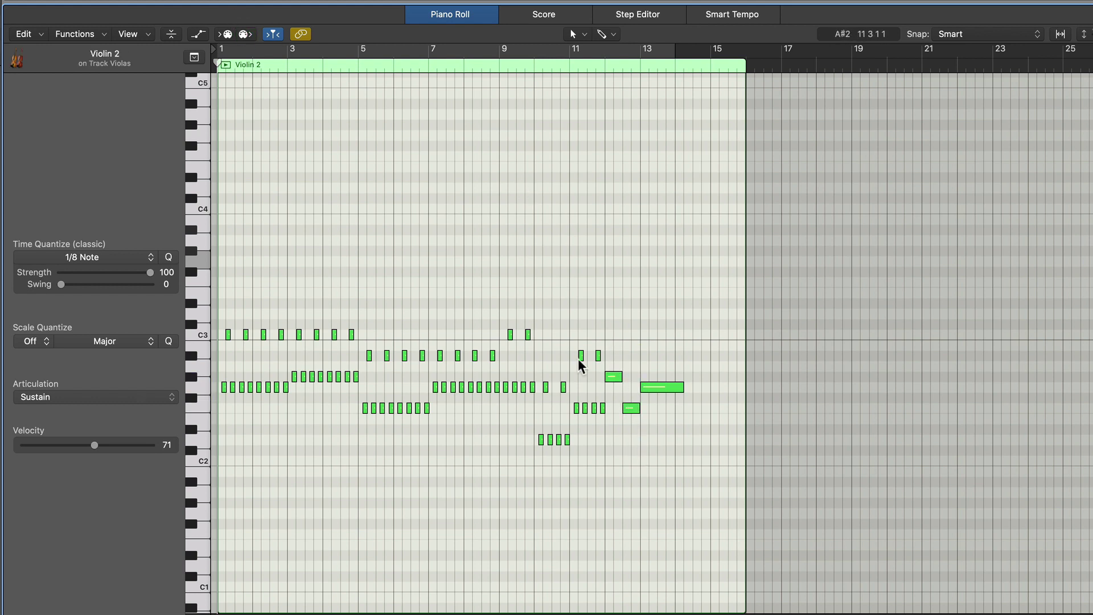
pyautogui.moveTo(636, 425); pyautogui.dragTo(633, 426)
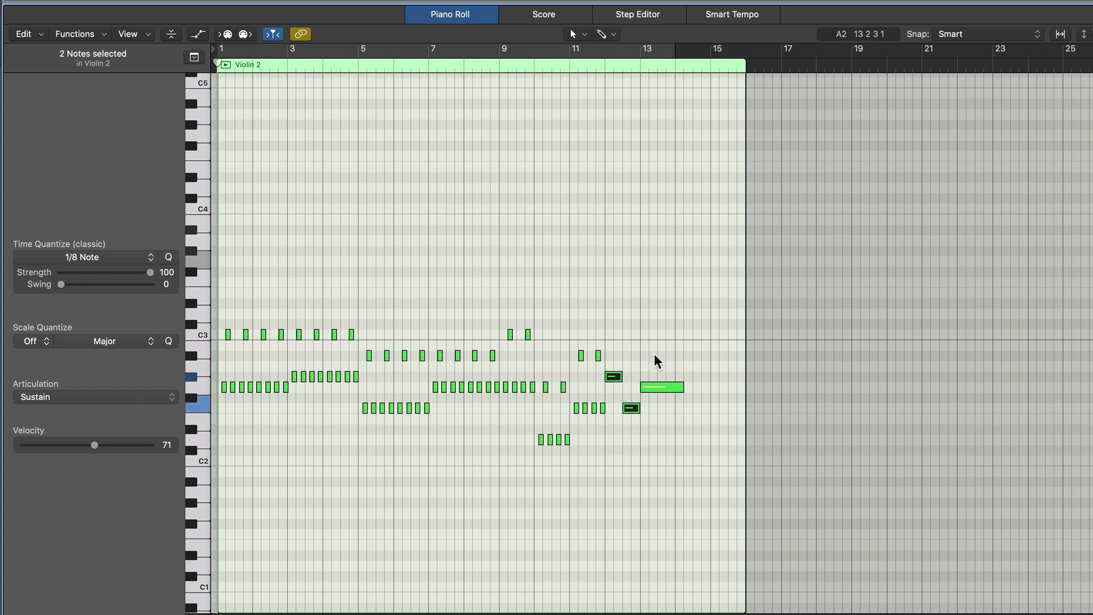
pyautogui.click(661, 387)
pyautogui.click(96, 395)
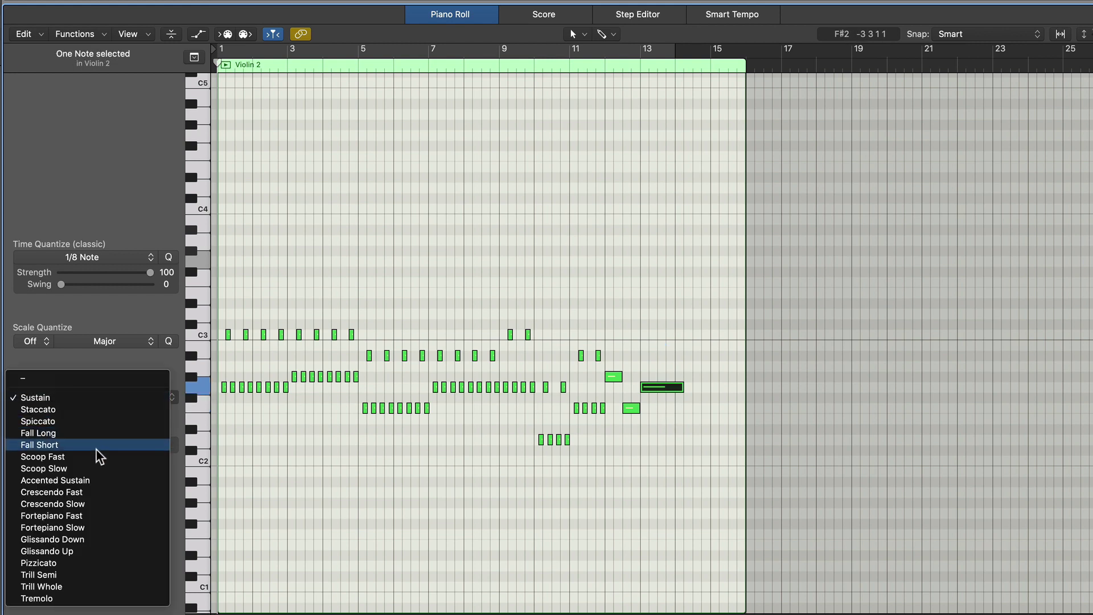
pyautogui.click(356, 472)
pyautogui.click(356, 473)
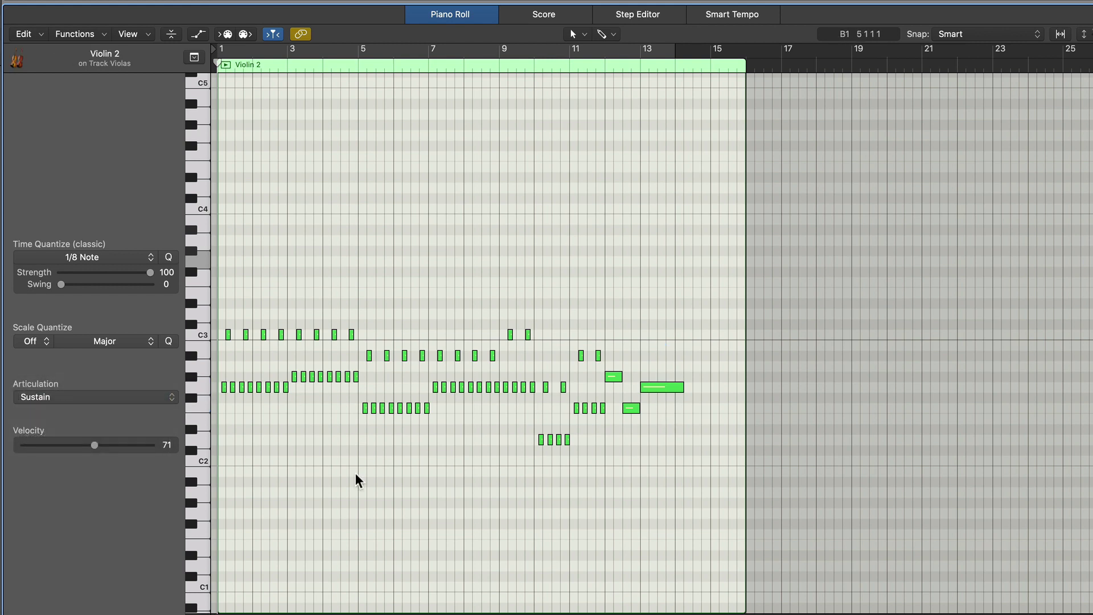
# Step: Play the Violas part from the start
pyautogui.hotkey('alt', 'space')
pyautogui.press('super+Right')
pyautogui.press('super+Right')
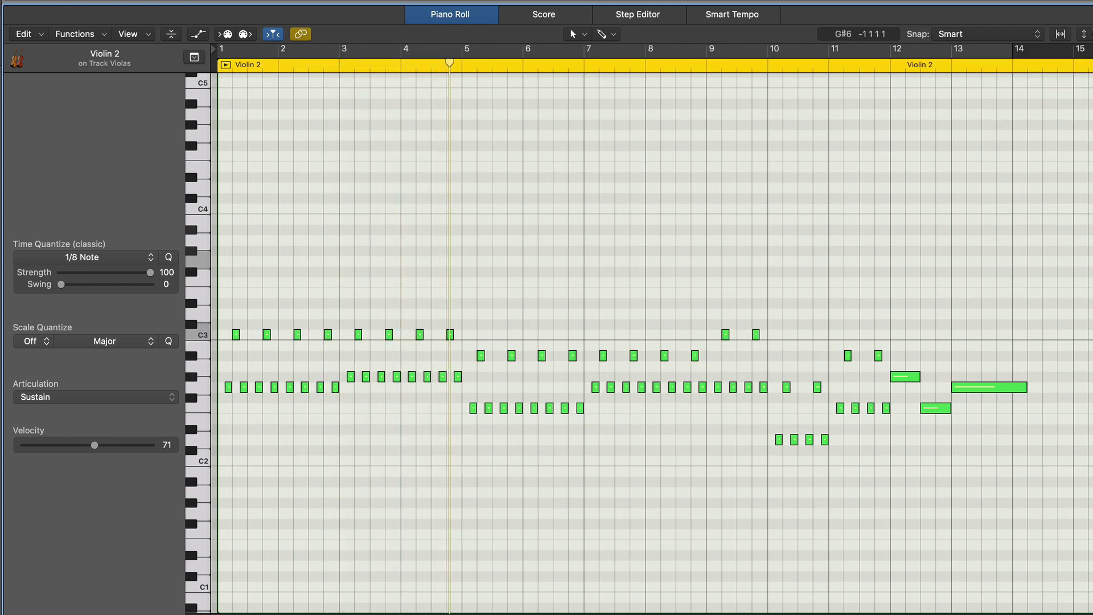
pyautogui.press('space')
pyautogui.click(387, 129)
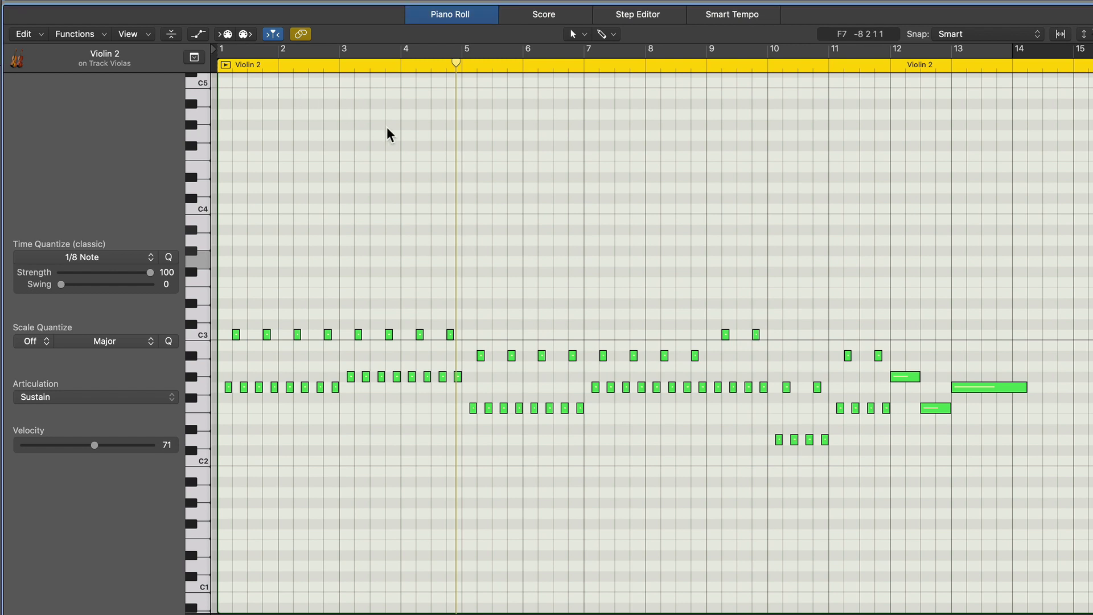
pyautogui.press('Return')
pyautogui.press('space')
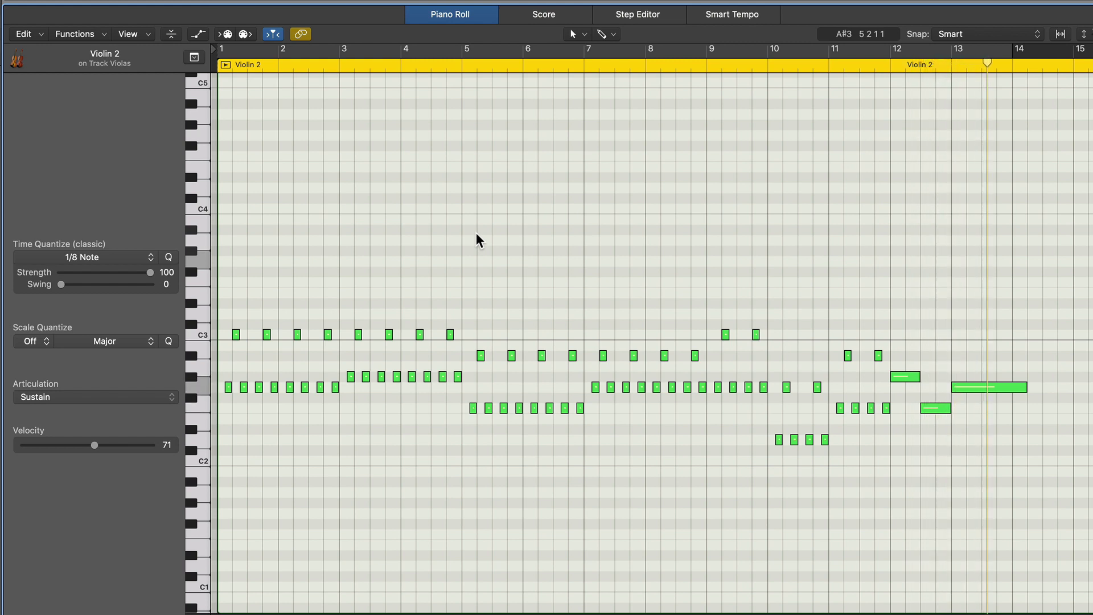
# Step: Open the Violin 1 region, set its 15 longer notes in bars 1 to 8 to Tremolo, and play the part
pyautogui.click(107, 1)
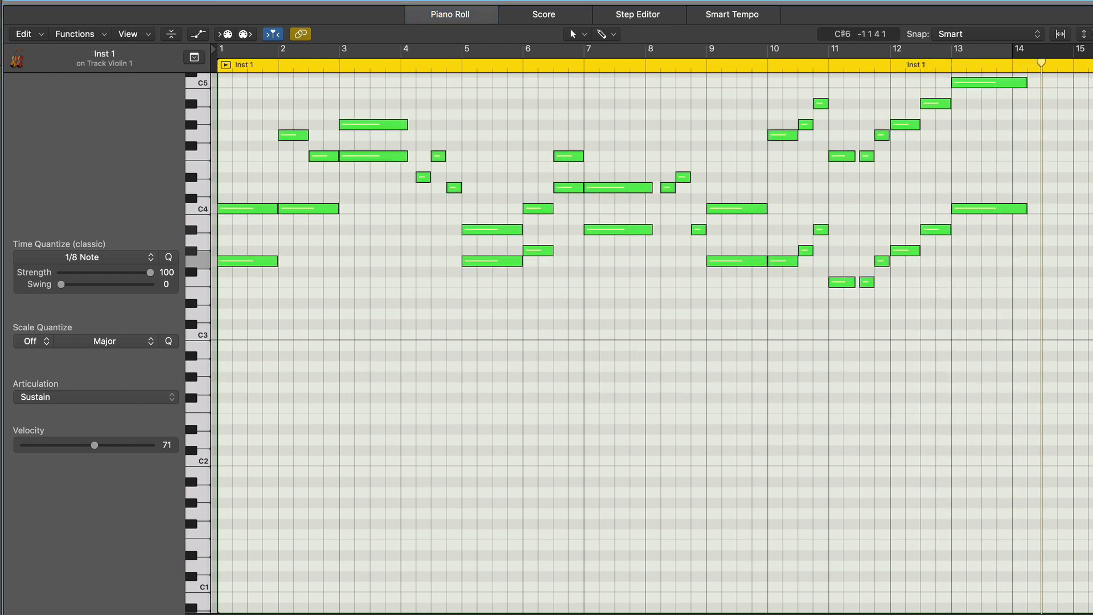
pyautogui.click(555, 316)
pyautogui.scroll(5, 634, 359)
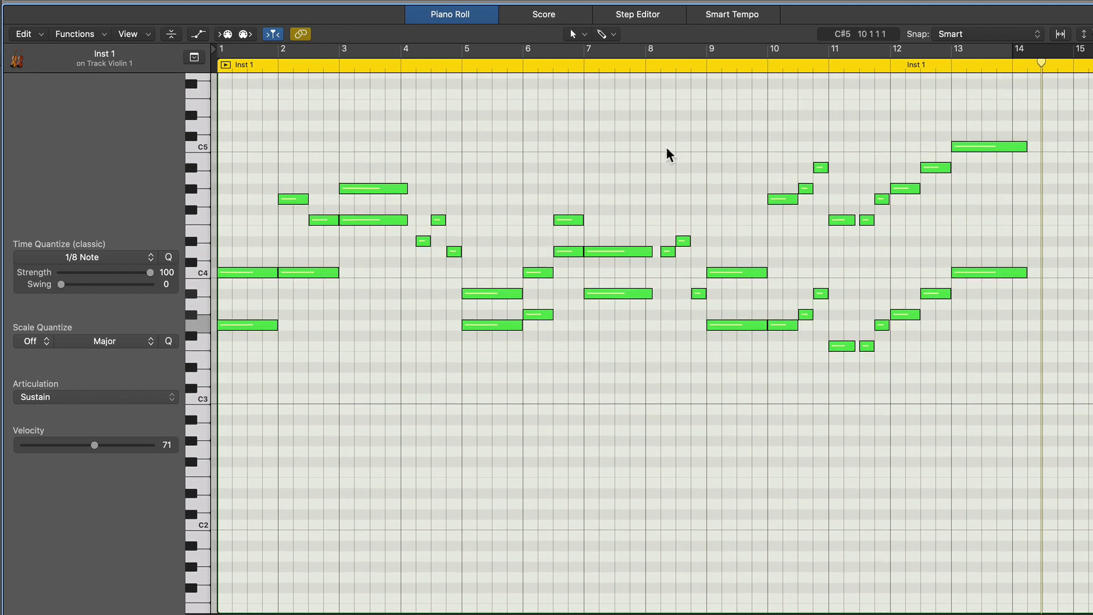
pyautogui.moveTo(227, 136); pyautogui.dragTo(393, 400)
pyautogui.moveTo(474, 150); pyautogui.dragTo(620, 371)
pyautogui.click(67, 401)
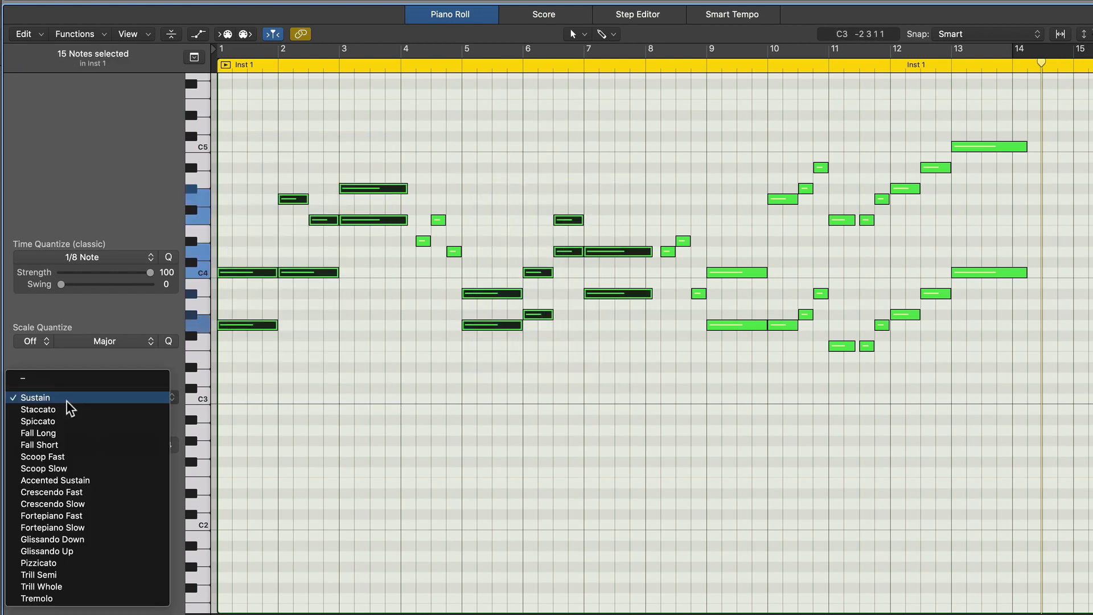
pyautogui.click(125, 599)
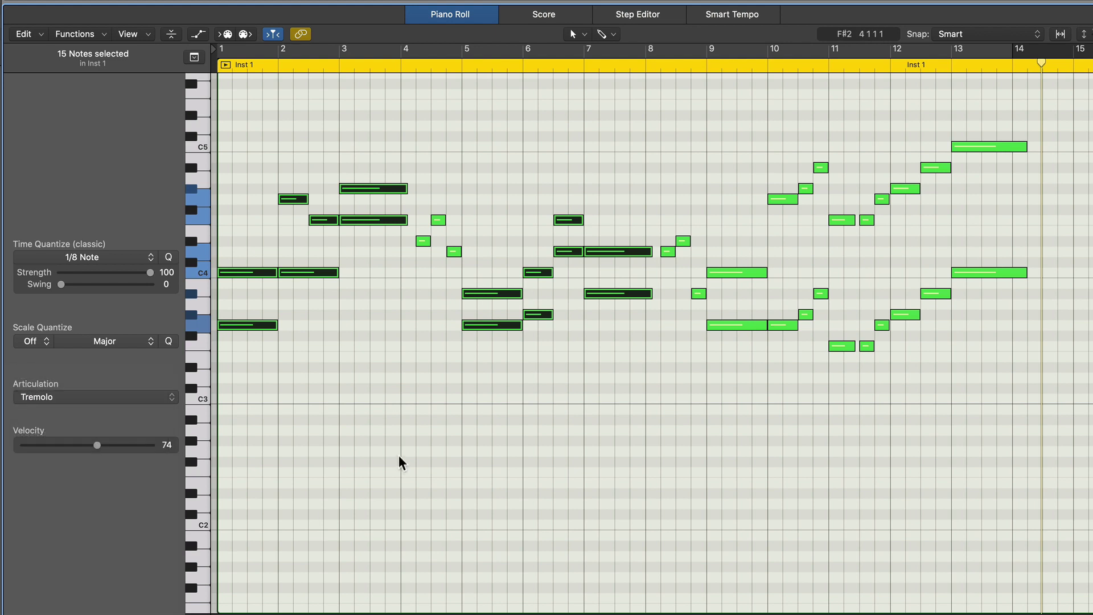
pyautogui.click(400, 460)
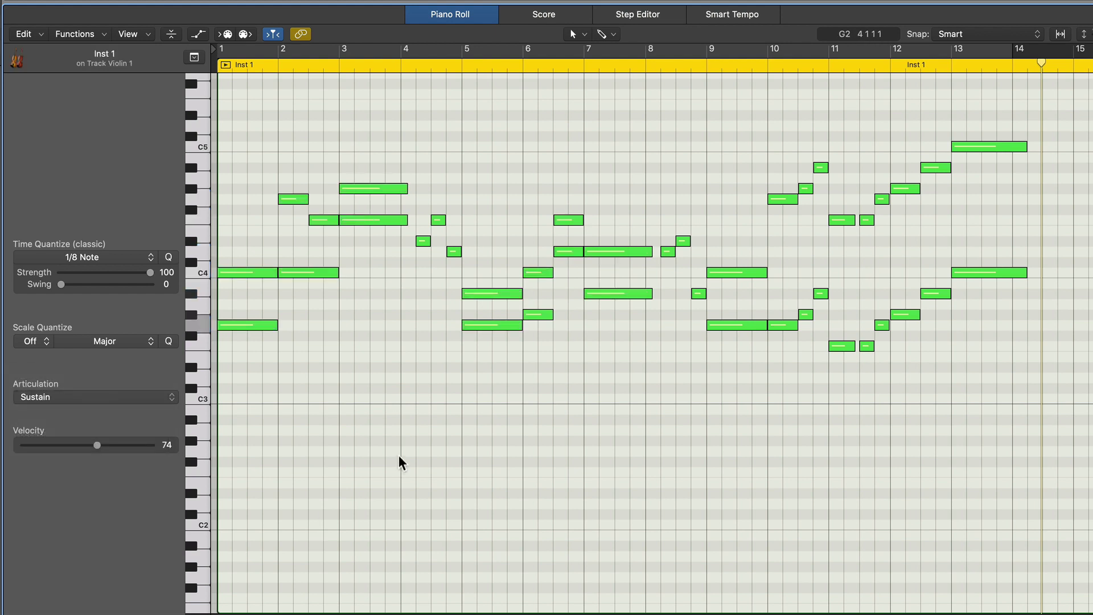
pyautogui.press('space')
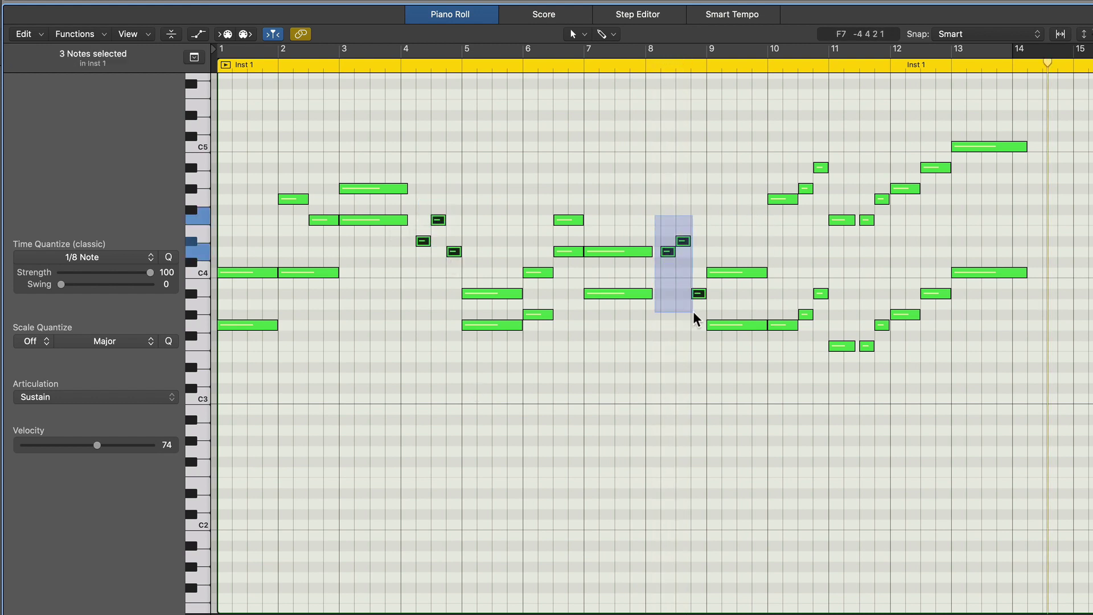
# Step: Set the 14 short Violin 1 notes in bars 4, 8, 10 and 11 to Staccato and play the part
pyautogui.moveTo(693, 313); pyautogui.dragTo(696, 312)
pyautogui.moveTo(807, 152); pyautogui.dragTo(821, 319)
pyautogui.moveTo(876, 358); pyautogui.dragTo(877, 363)
pyautogui.click(89, 397)
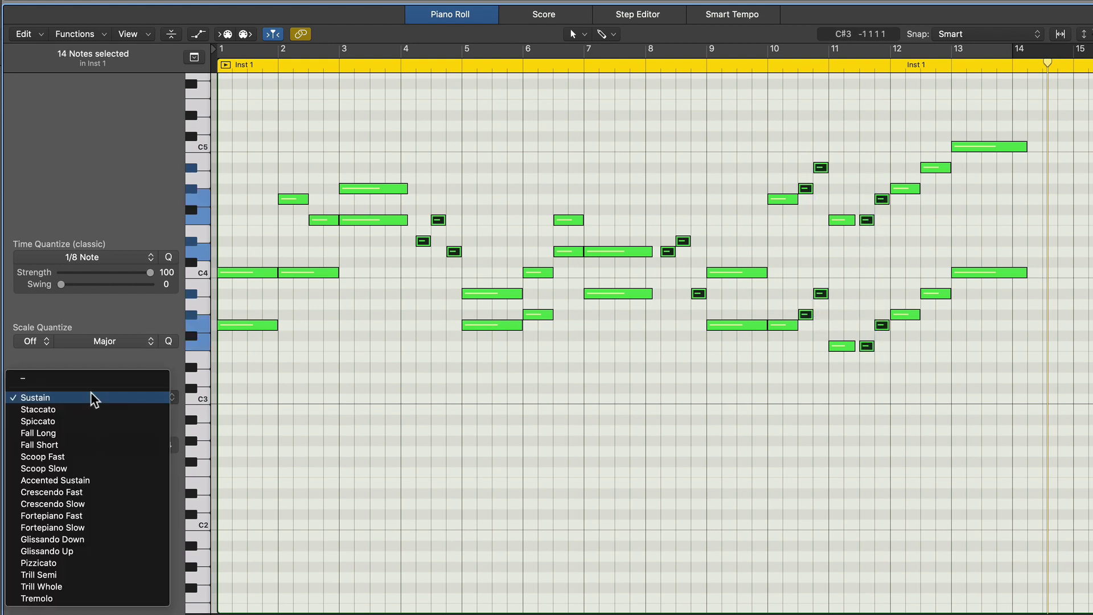
pyautogui.click(81, 410)
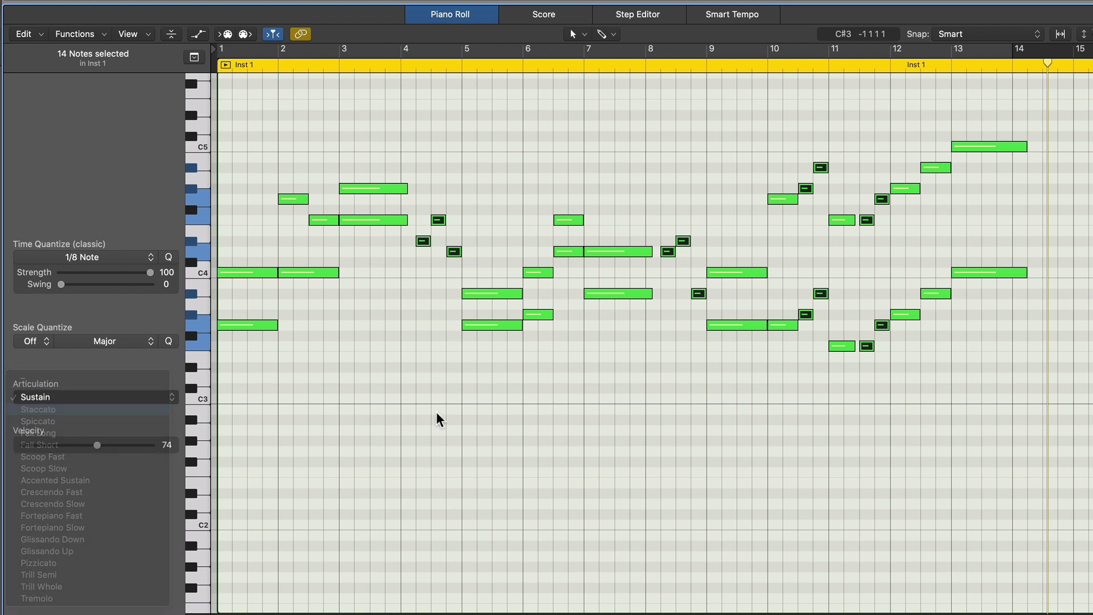
pyautogui.click(480, 110)
pyautogui.press('space')
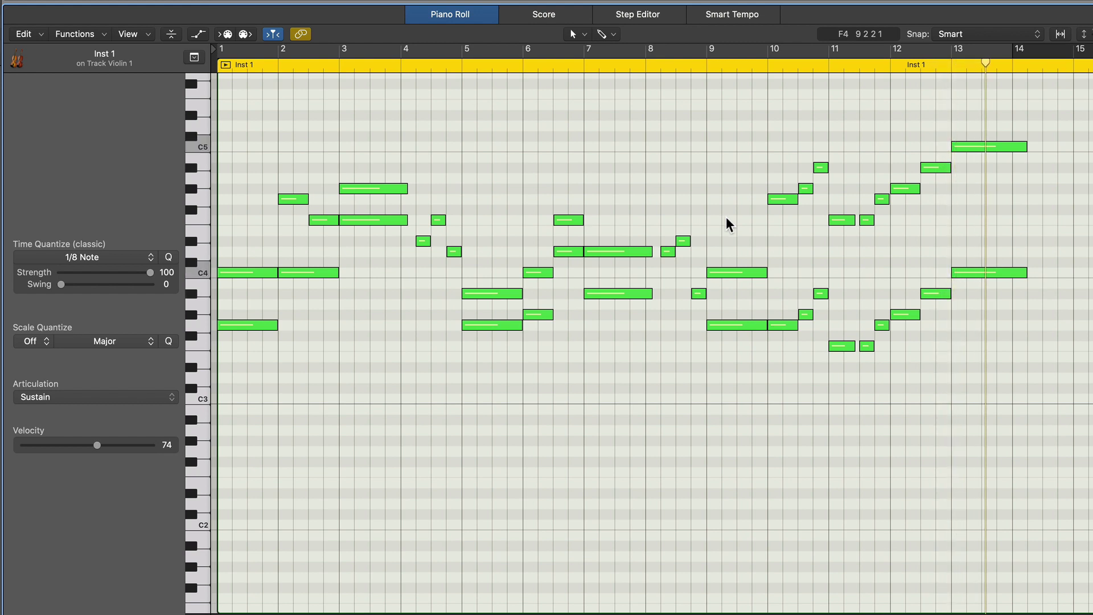
# Step: Set the four longer Violin 1 notes in bars 9 and 10 to Tremolo and play from late in bar 8
pyautogui.moveTo(735, 166); pyautogui.dragTo(792, 365)
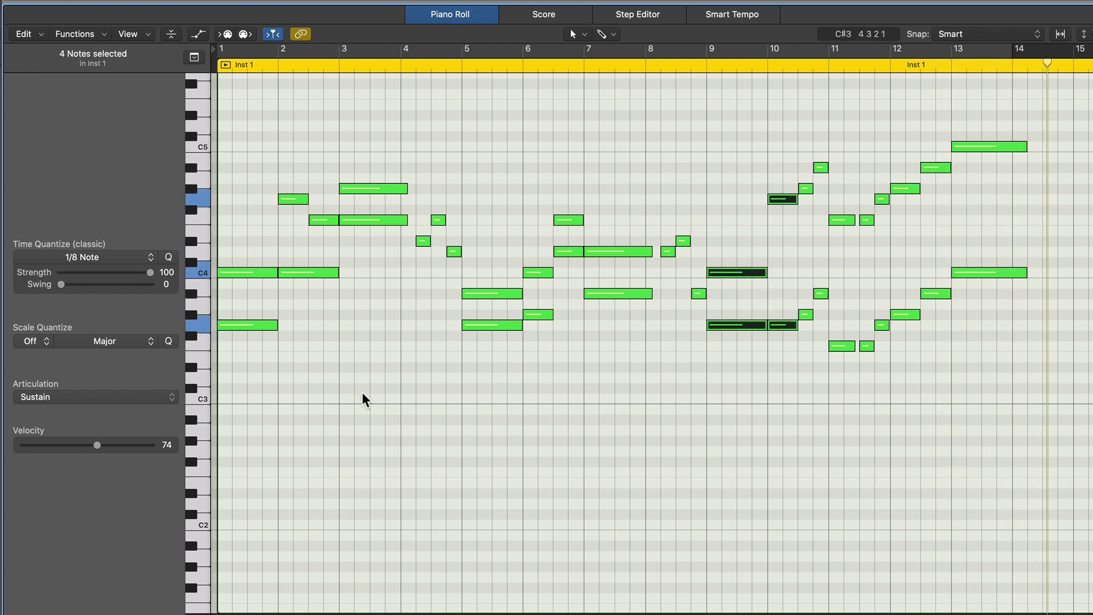
pyautogui.click(149, 398)
pyautogui.click(130, 597)
pyautogui.click(650, 470)
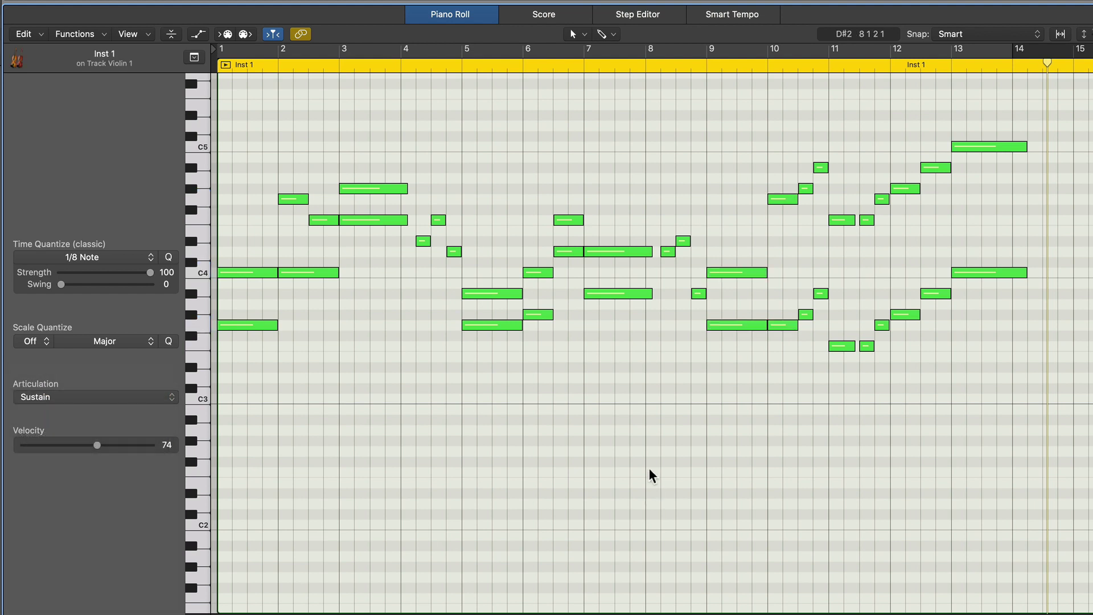
pyautogui.click(687, 64)
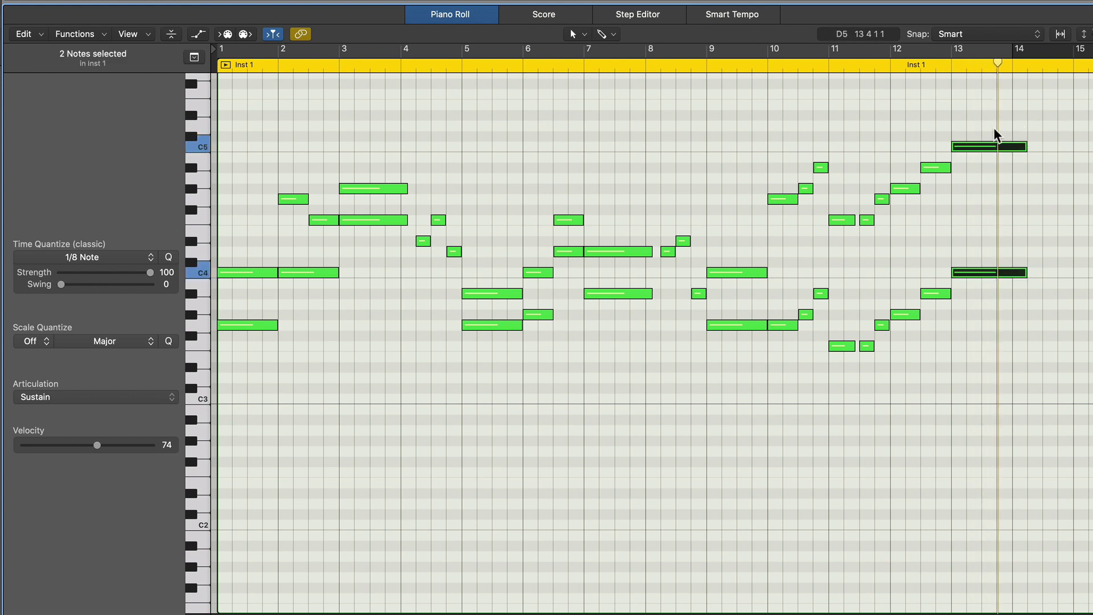
# Step: Set the final two Violin 1 notes at bar 13 to Accented Sustain
pyautogui.click(76, 395)
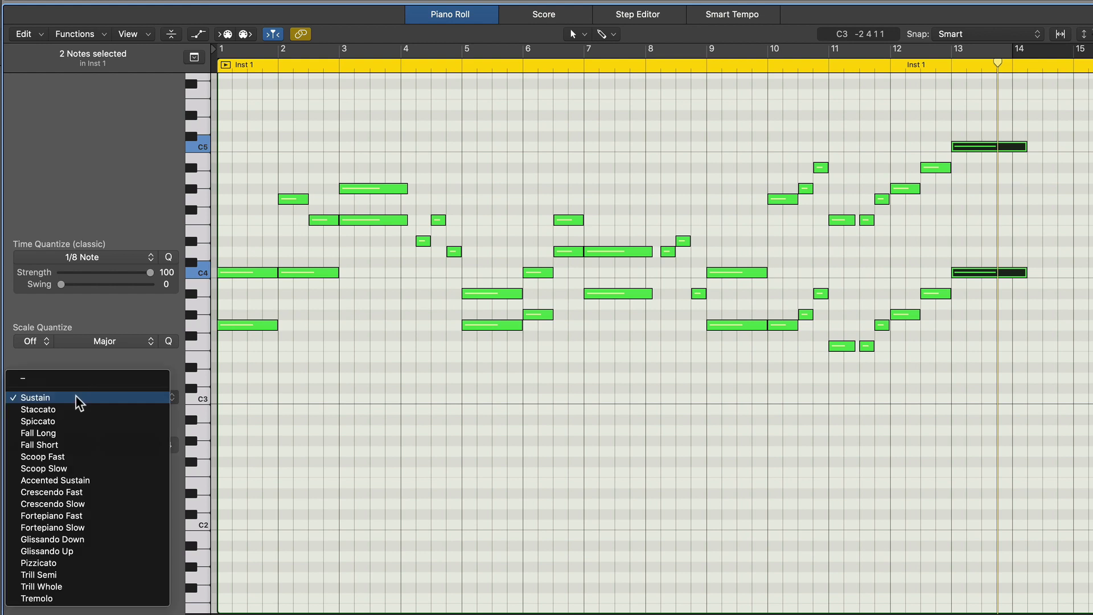
pyautogui.click(92, 478)
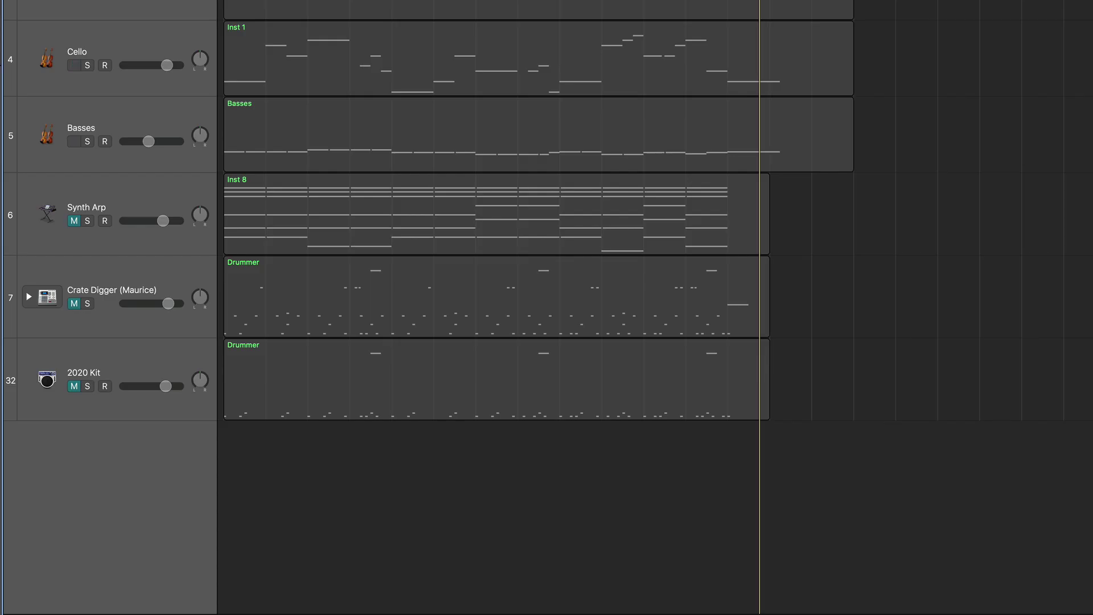
# Step: Solo the Cello track and show its region in the Piano Roll from bar 1
pyautogui.press('s')
pyautogui.click(89, 64)
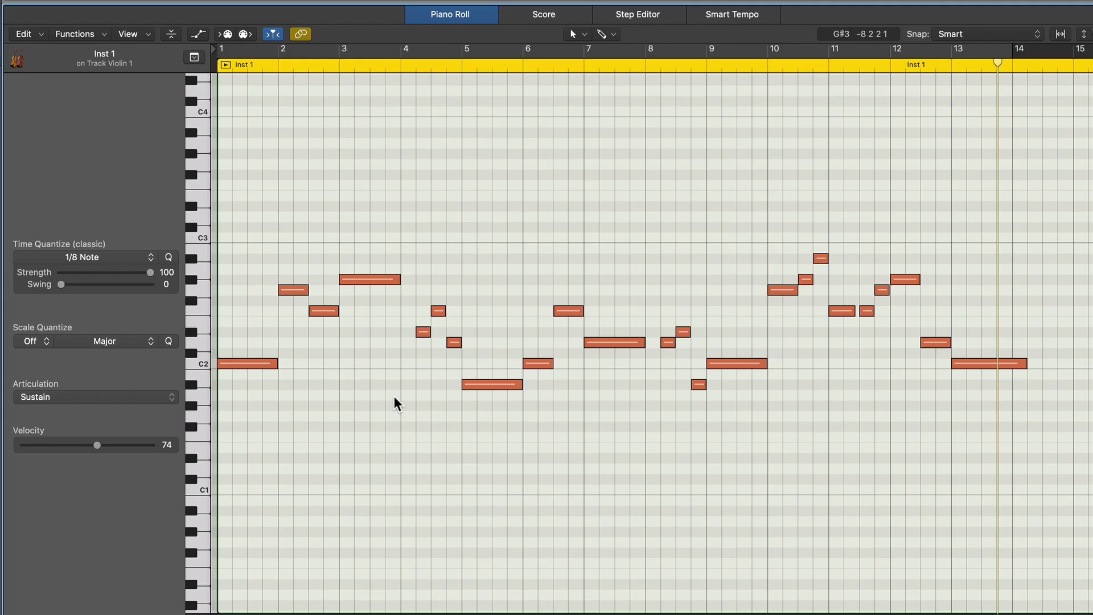
pyautogui.press('super+Left')
pyautogui.press('super+Right')
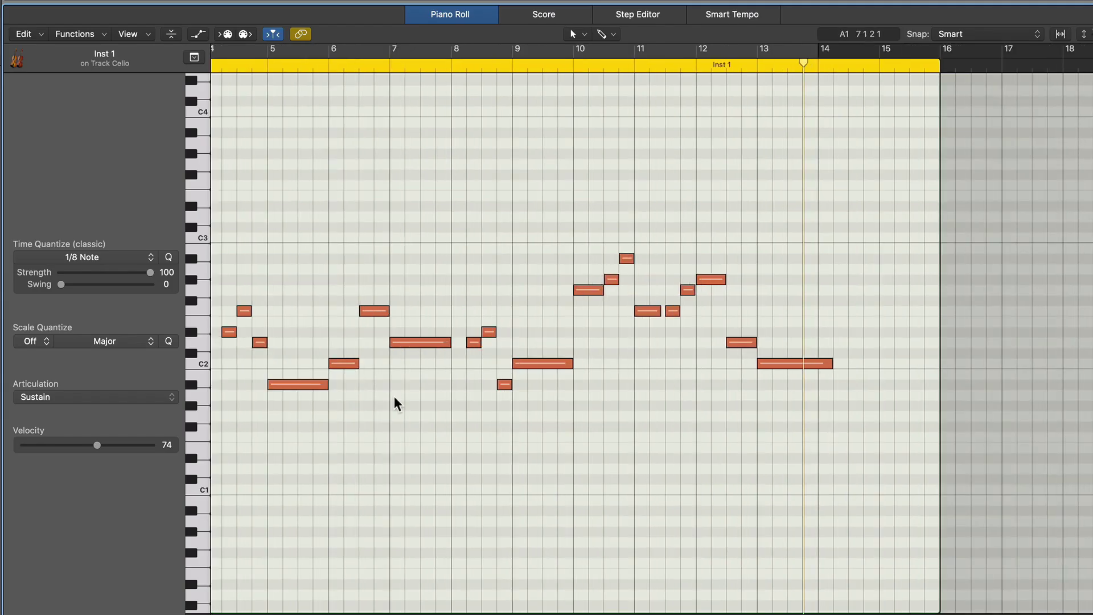
pyautogui.press('Return')
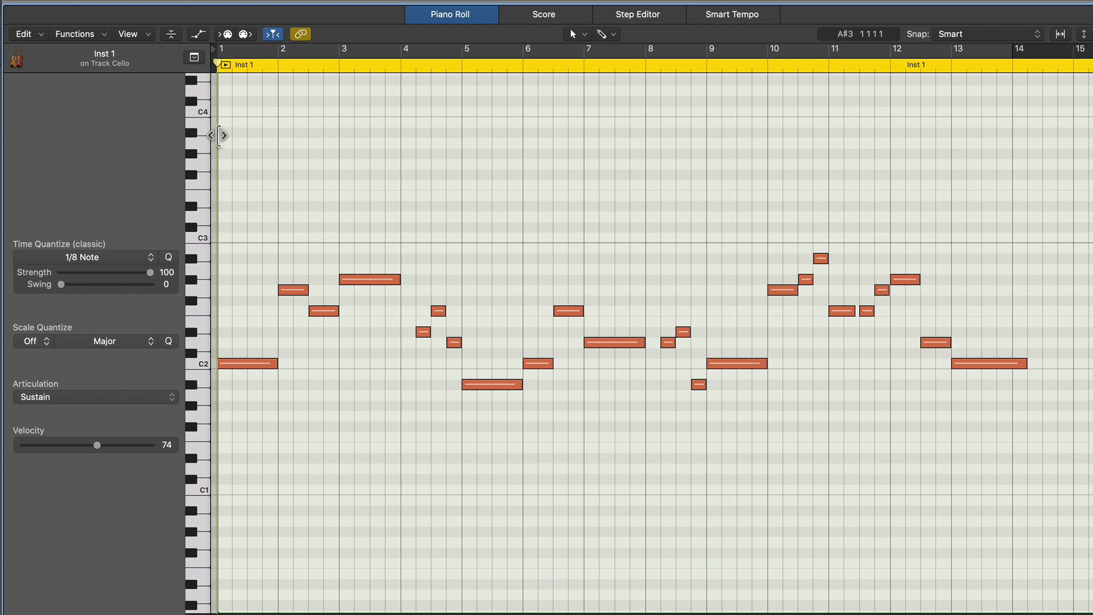
# Step: Set the ten short Cello notes in bars 4, 8, 10 and 11 to Staccato
pyautogui.moveTo(236, 244); pyautogui.dragTo(360, 408)
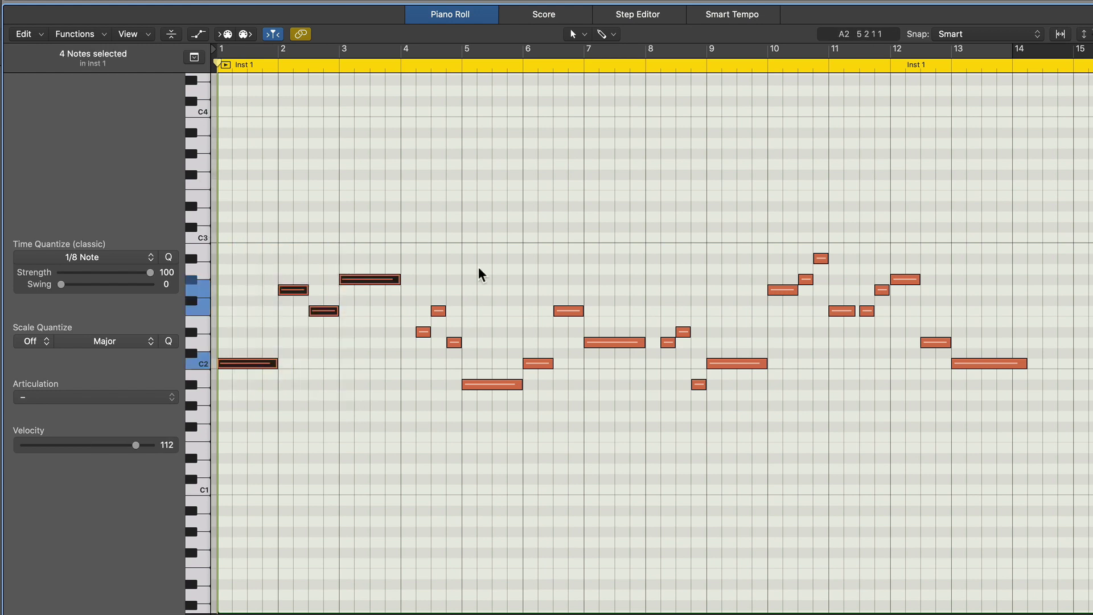
pyautogui.moveTo(482, 252); pyautogui.dragTo(598, 401)
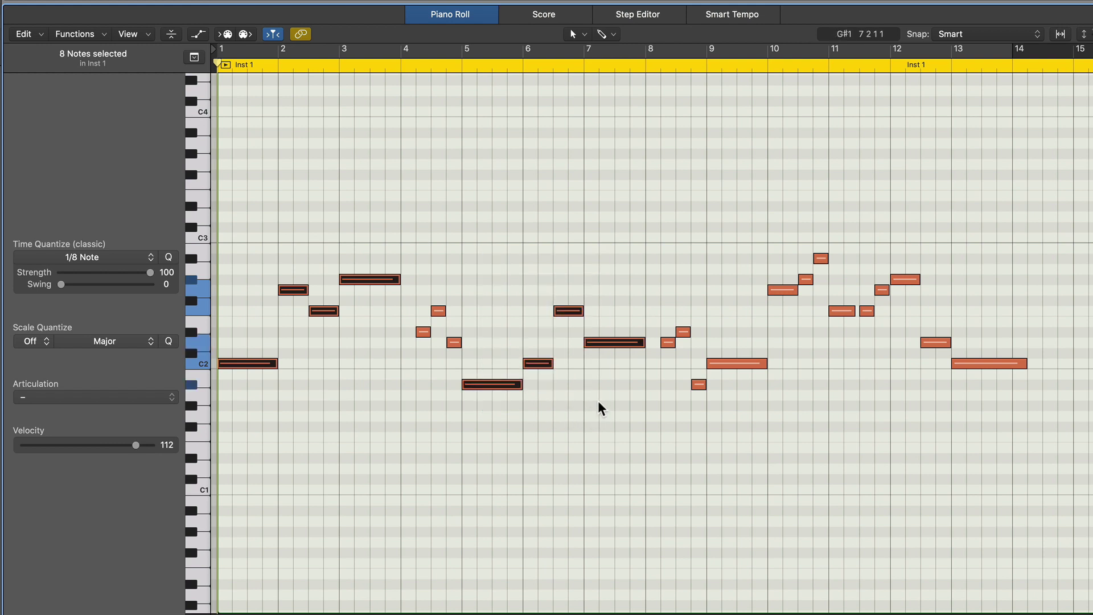
pyautogui.moveTo(414, 285); pyautogui.dragTo(453, 348)
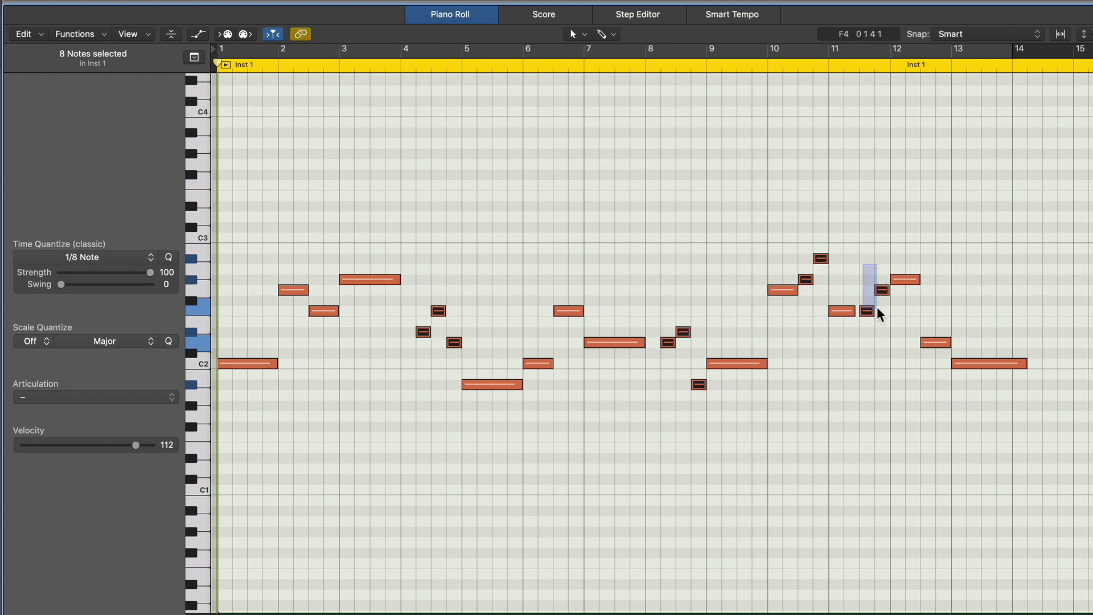
pyautogui.click(87, 397)
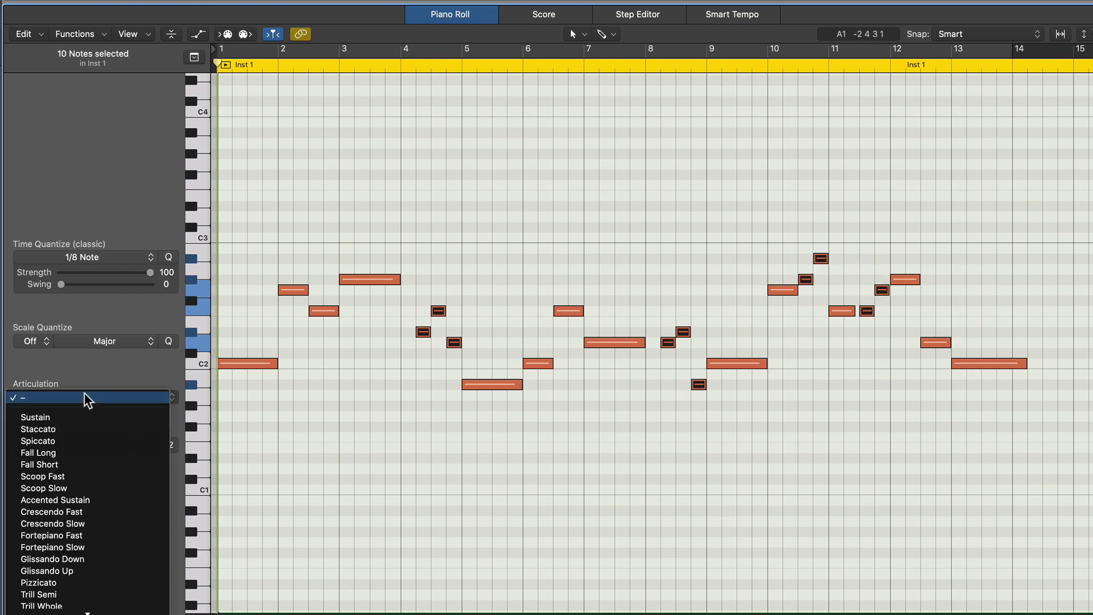
pyautogui.click(78, 429)
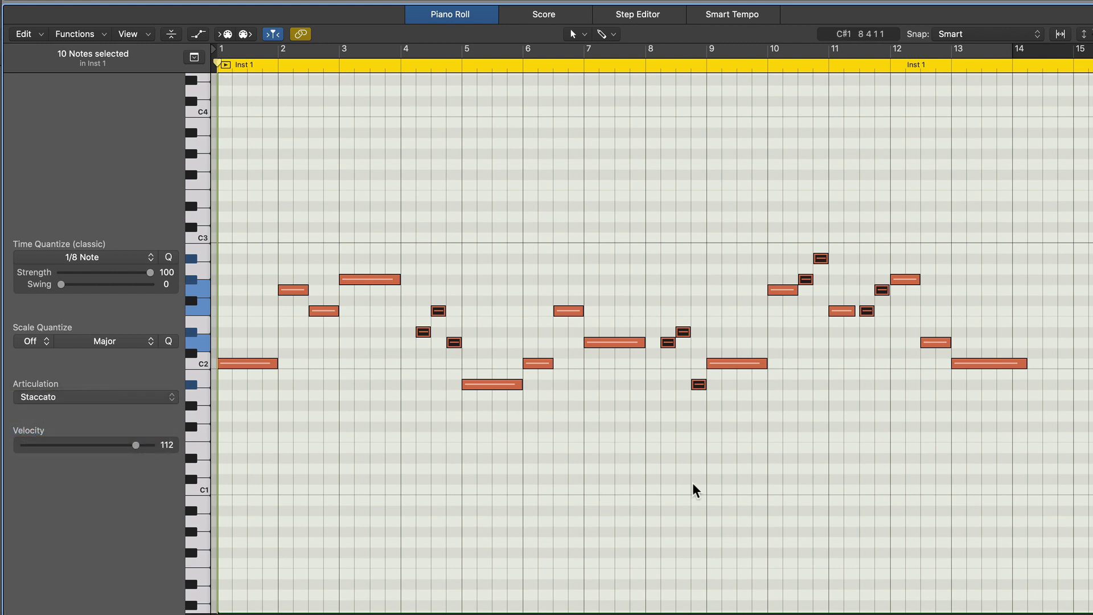
# Step: Set the final Cello note at bar 13 to Accented Sustain and play the part
pyautogui.click(740, 470)
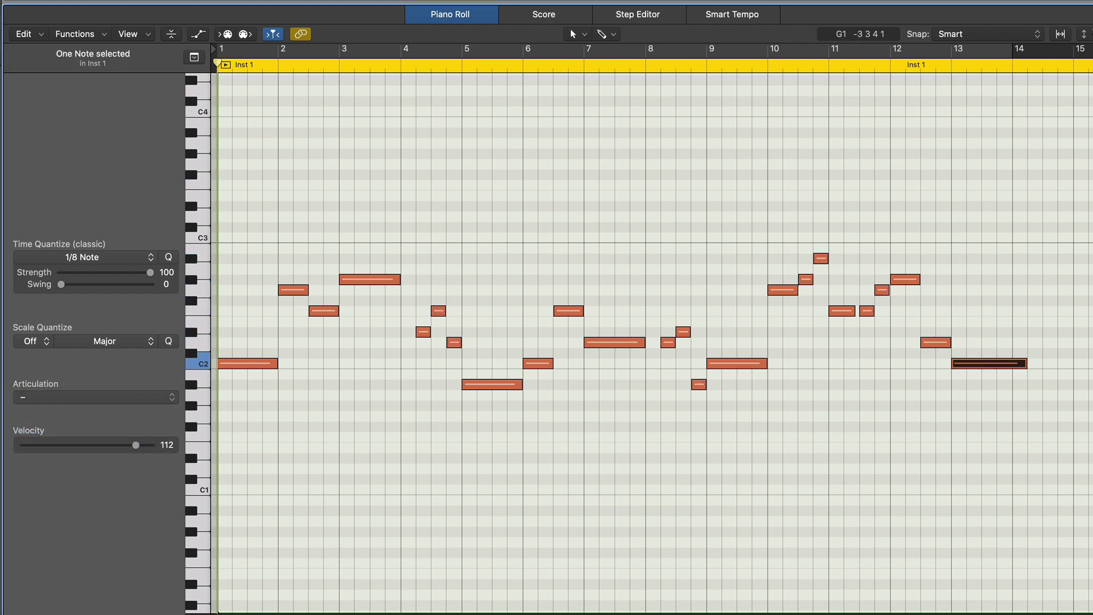
pyautogui.click(39, 397)
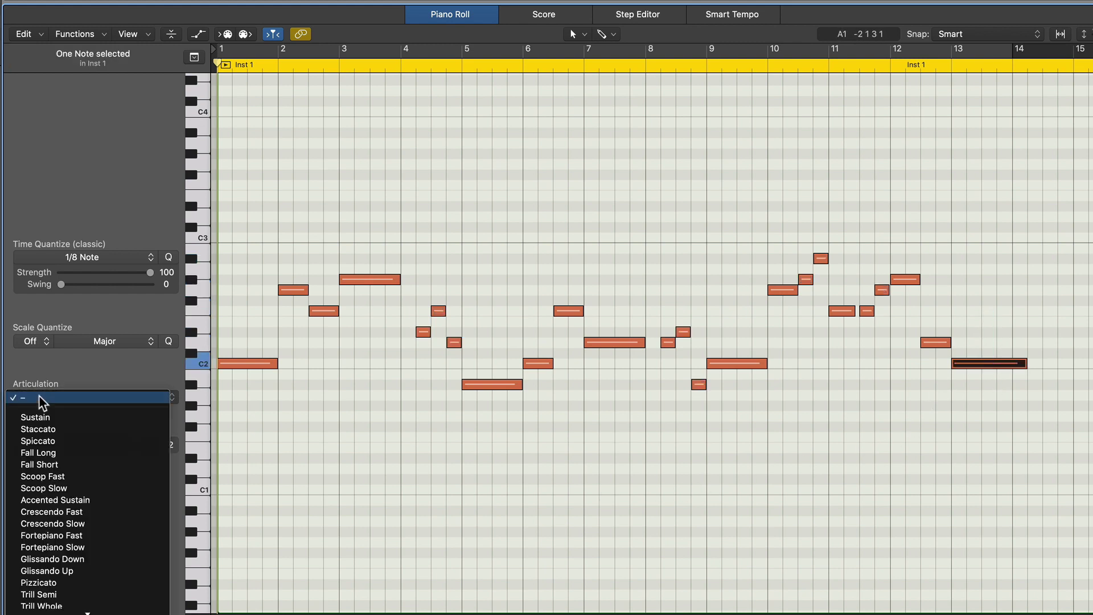
pyautogui.click(111, 496)
pyautogui.click(309, 497)
pyautogui.press('space')
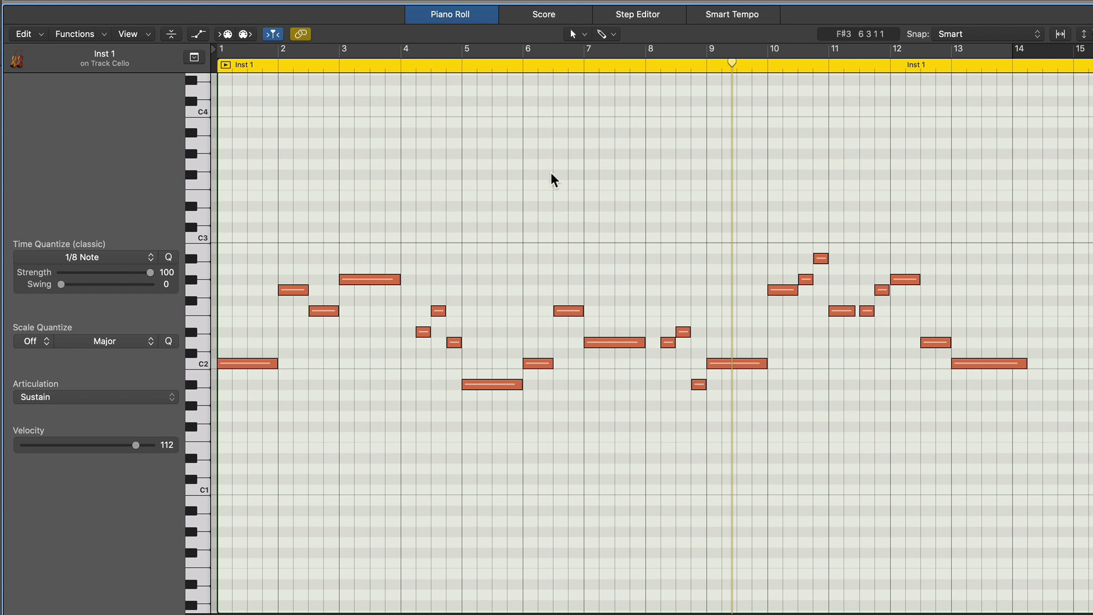
# Step: Take the Cello out of solo, solo the Basses track, and open the Basses region in the Piano Roll
pyautogui.press('p')
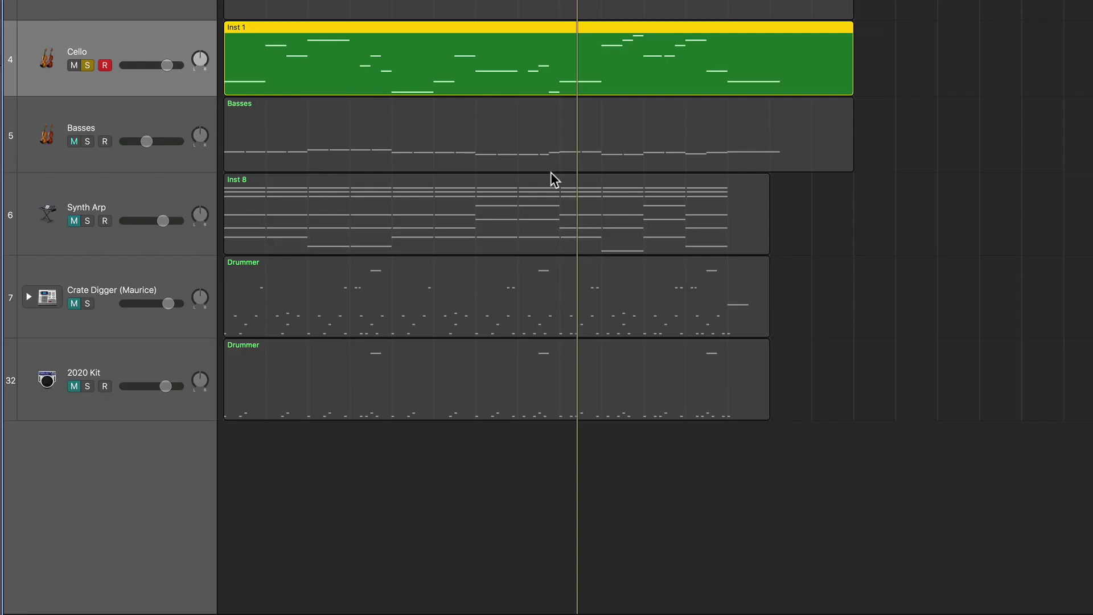
pyautogui.click(88, 65)
pyautogui.click(104, 115)
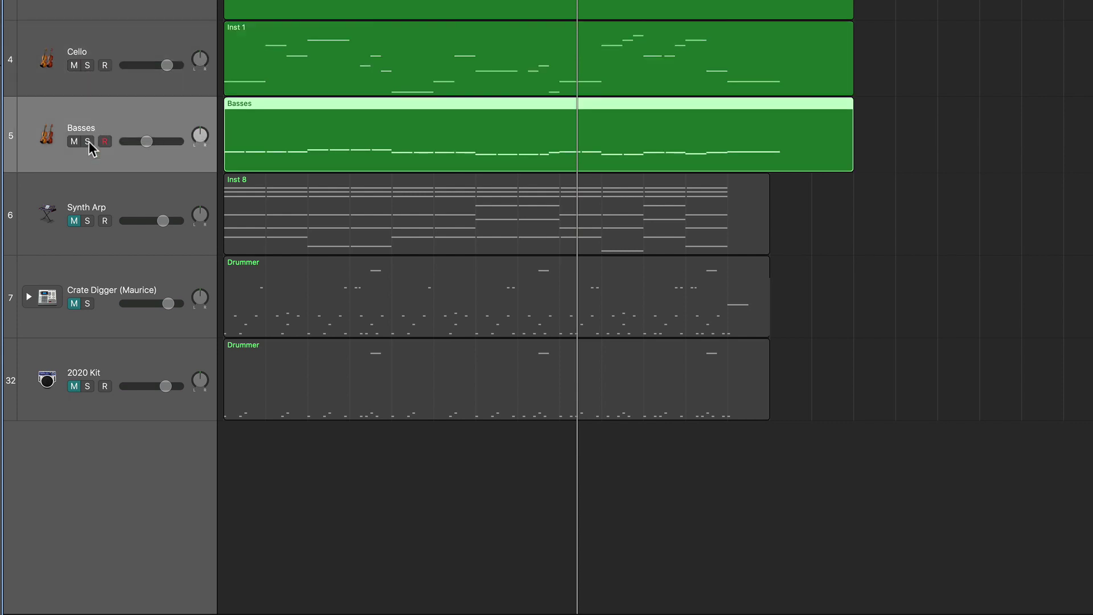
pyautogui.click(88, 141)
pyautogui.press('p')
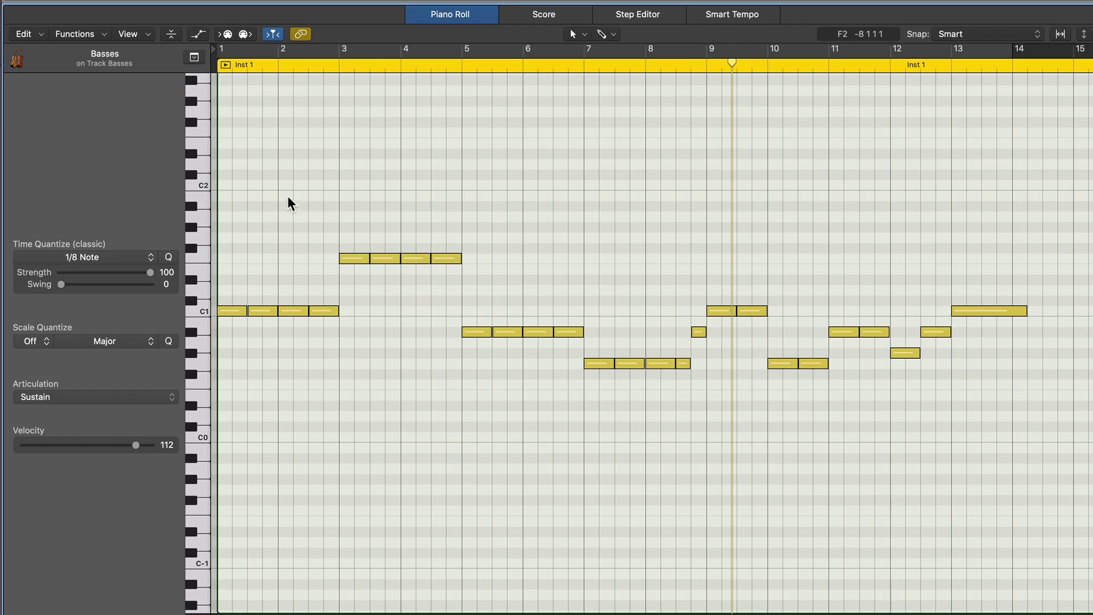
# Step: Set all notes in the Basses region to Spiccato
pyautogui.moveTo(233, 204); pyautogui.dragTo(1029, 470)
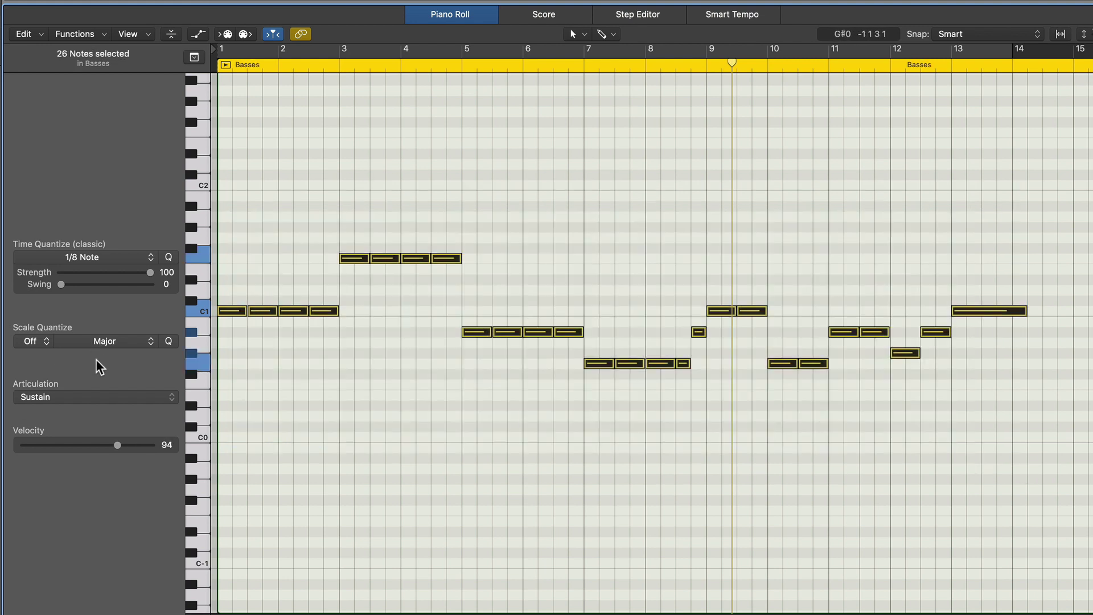
pyautogui.click(85, 398)
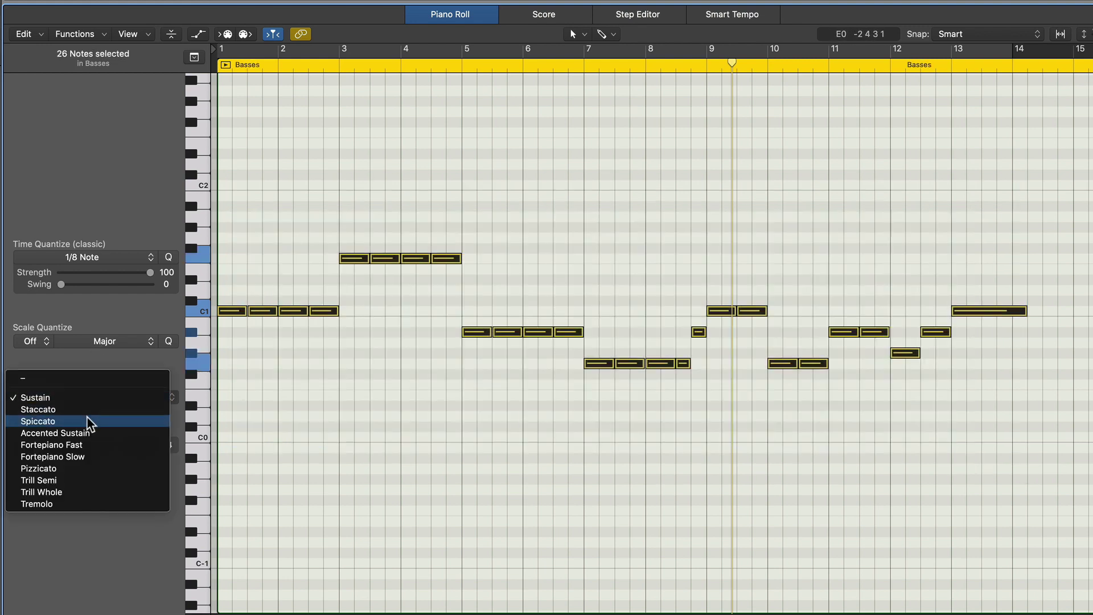
pyautogui.click(87, 421)
pyautogui.click(345, 426)
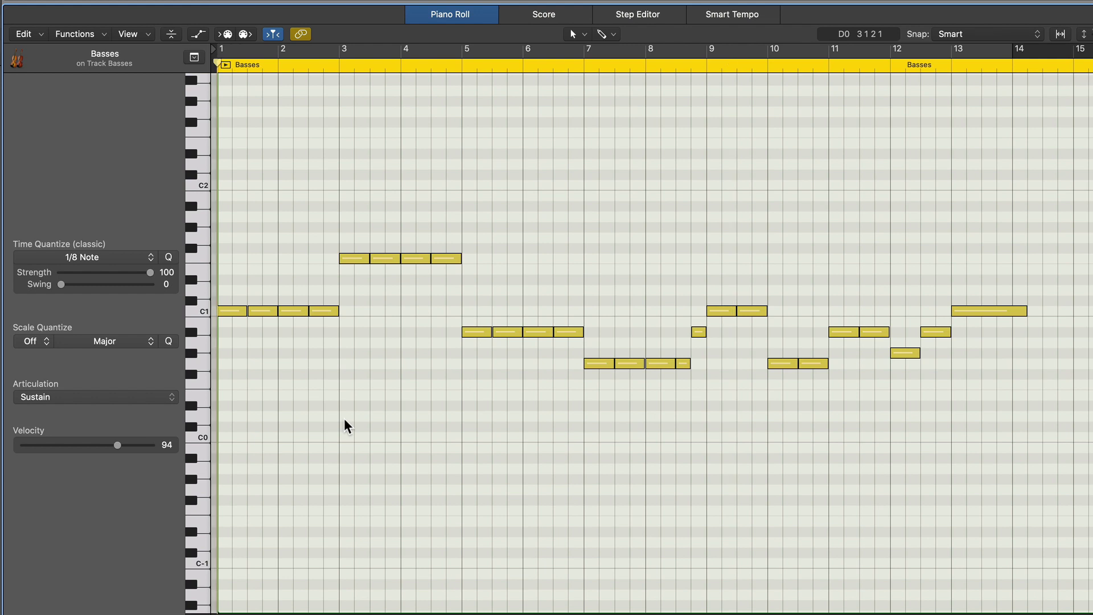
# Step: Raise the velocity of all Basses notes to 106, set their articulation to Pizzicato, and play from the start
pyautogui.moveTo(224, 202); pyautogui.dragTo(990, 450)
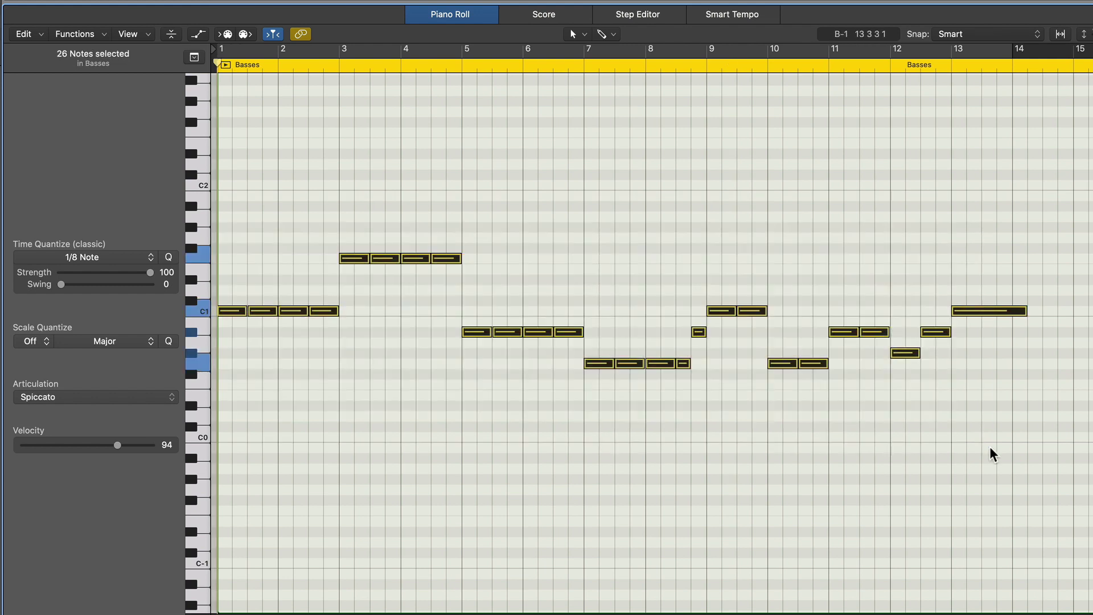
pyautogui.press('space')
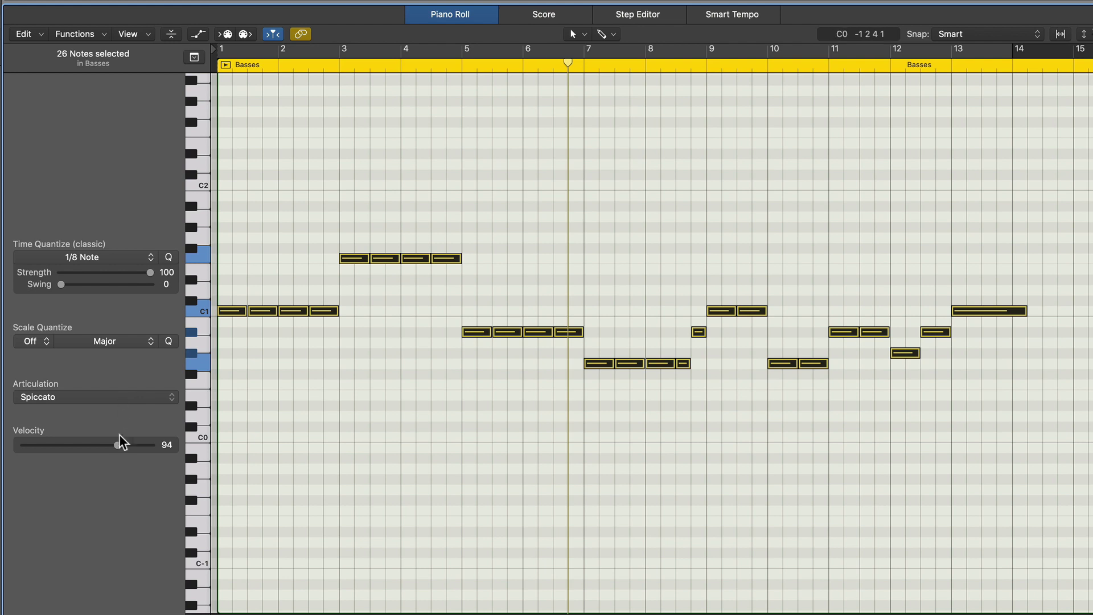
pyautogui.moveTo(117, 440); pyautogui.dragTo(130, 441)
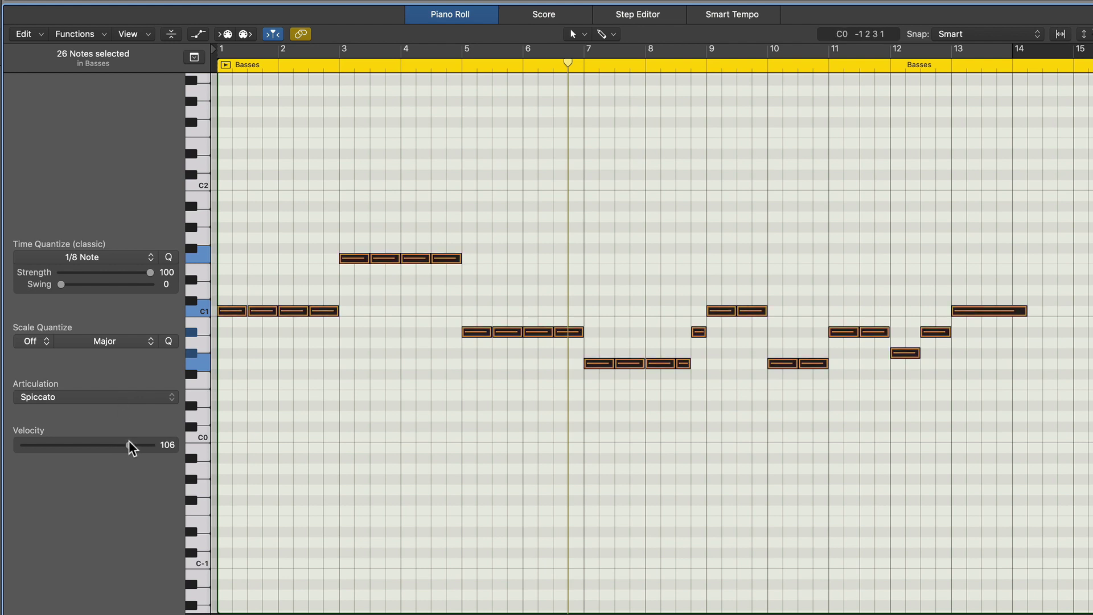
pyautogui.click(136, 390)
pyautogui.click(379, 469)
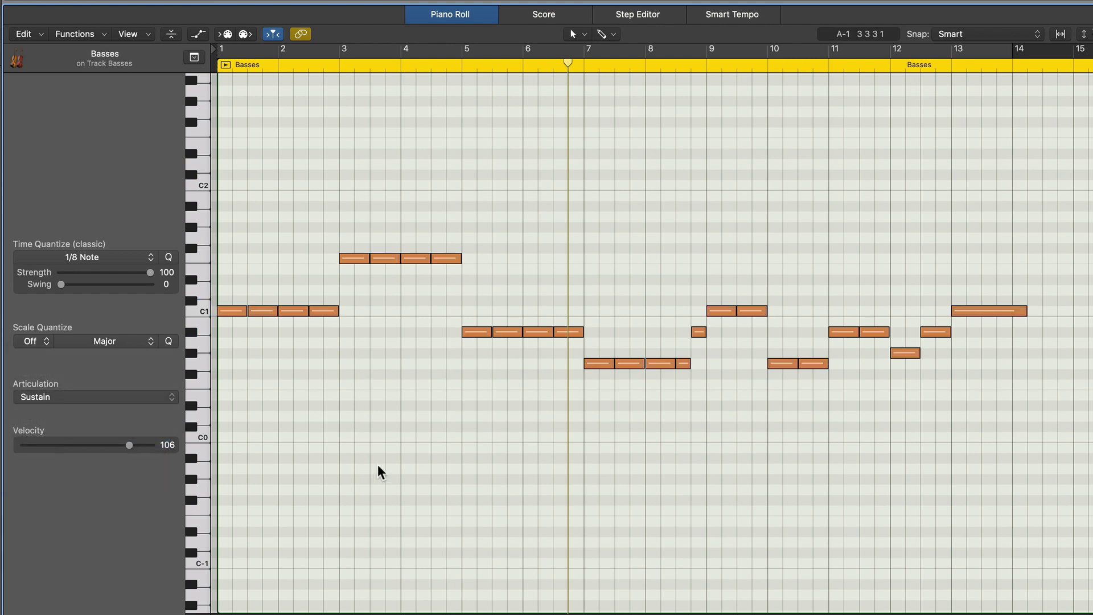
pyautogui.press('Return')
pyautogui.press('space')
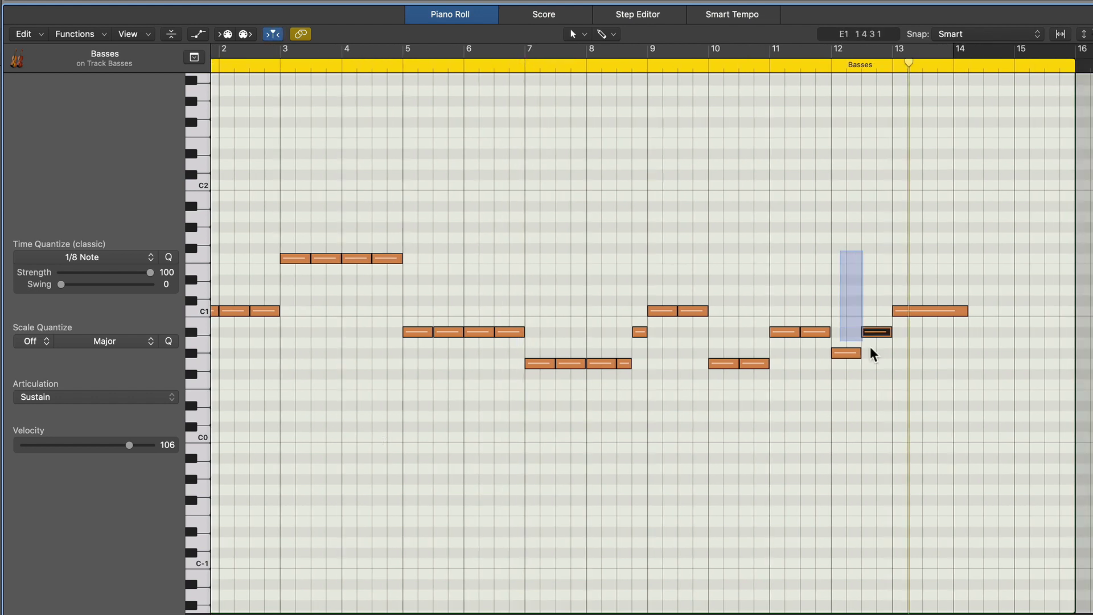
# Step: Set the last three Basses notes in bars 12 and 13 to Sustain
pyautogui.moveTo(874, 356); pyautogui.dragTo(911, 402)
pyautogui.click(46, 402)
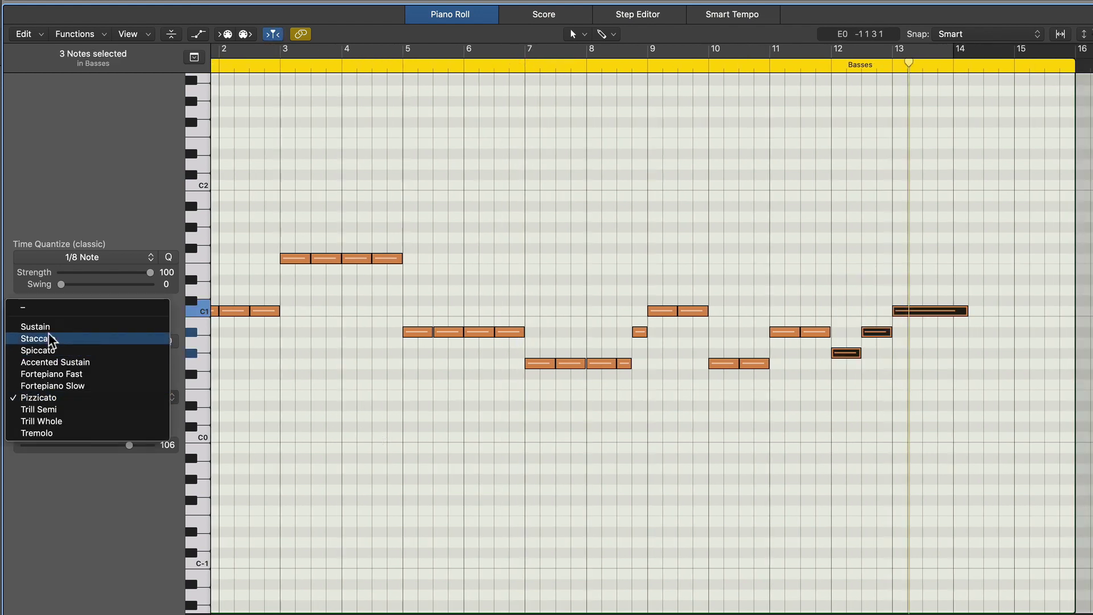
pyautogui.click(49, 326)
pyautogui.click(958, 399)
# Step: Set only the final Basses note at bar 13 to Accented Sustain and play from bar 11
pyautogui.click(905, 310)
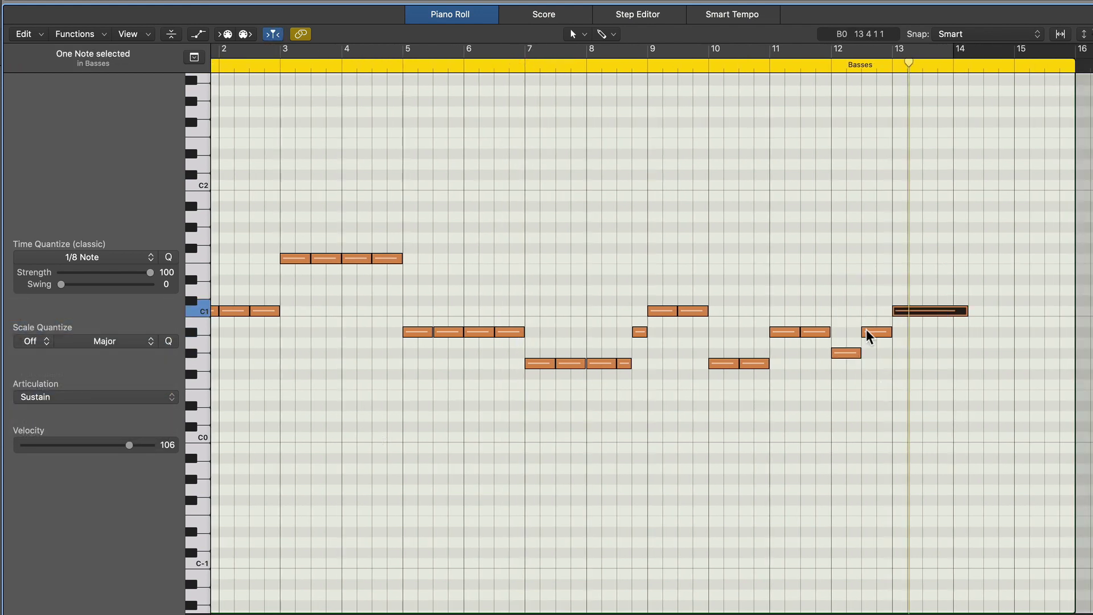
pyautogui.click(69, 397)
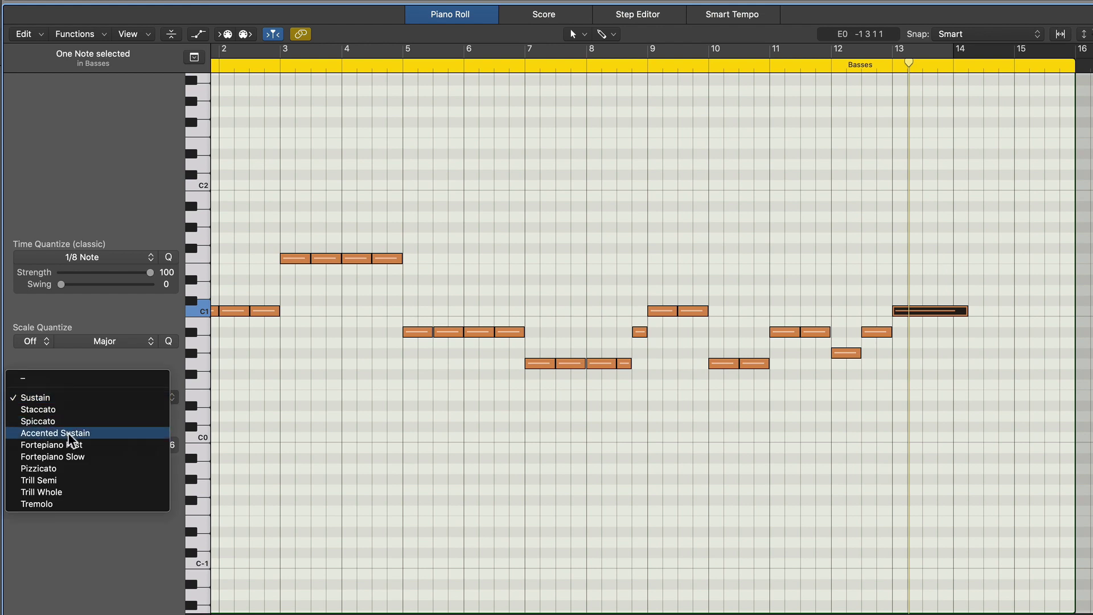
pyautogui.click(151, 431)
pyautogui.click(471, 406)
pyautogui.doubleClick(773, 66)
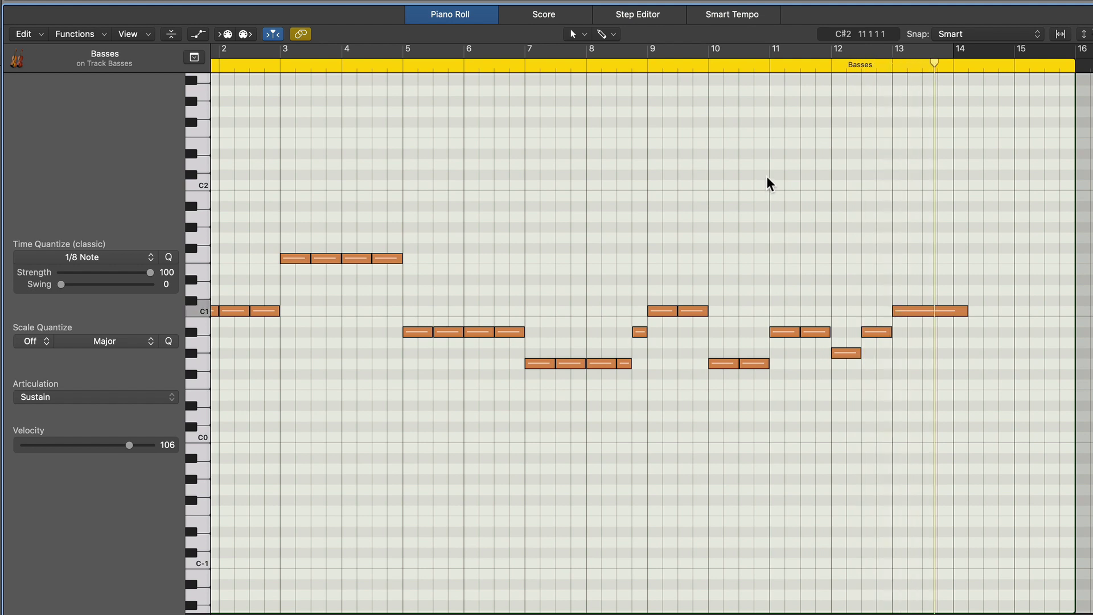
# Step: Copy all Basses notes one octave higher and play the doubled part from the start
pyautogui.press('Return')
pyautogui.press('super+Left')
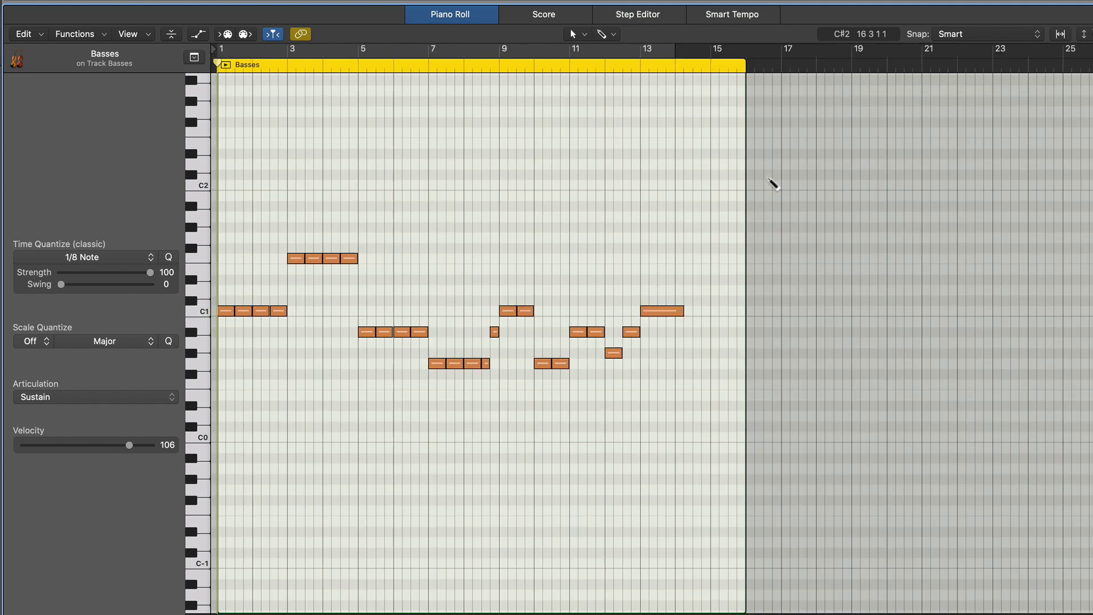
pyautogui.moveTo(711, 171); pyautogui.dragTo(214, 329)
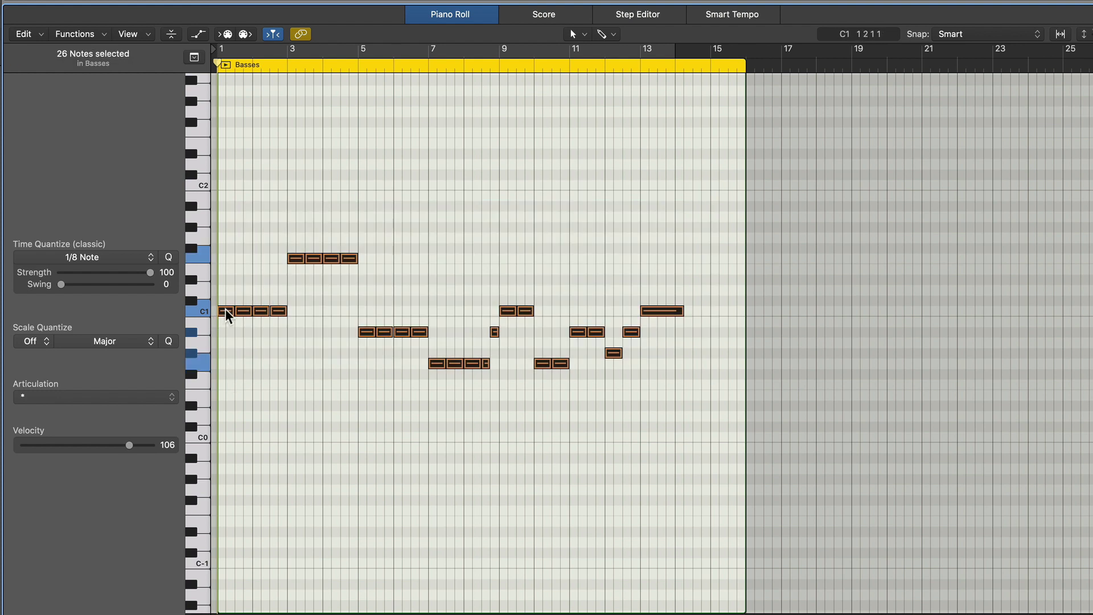
pyautogui.moveTo(227, 315); pyautogui.dragTo(234, 129)
pyautogui.press('space')
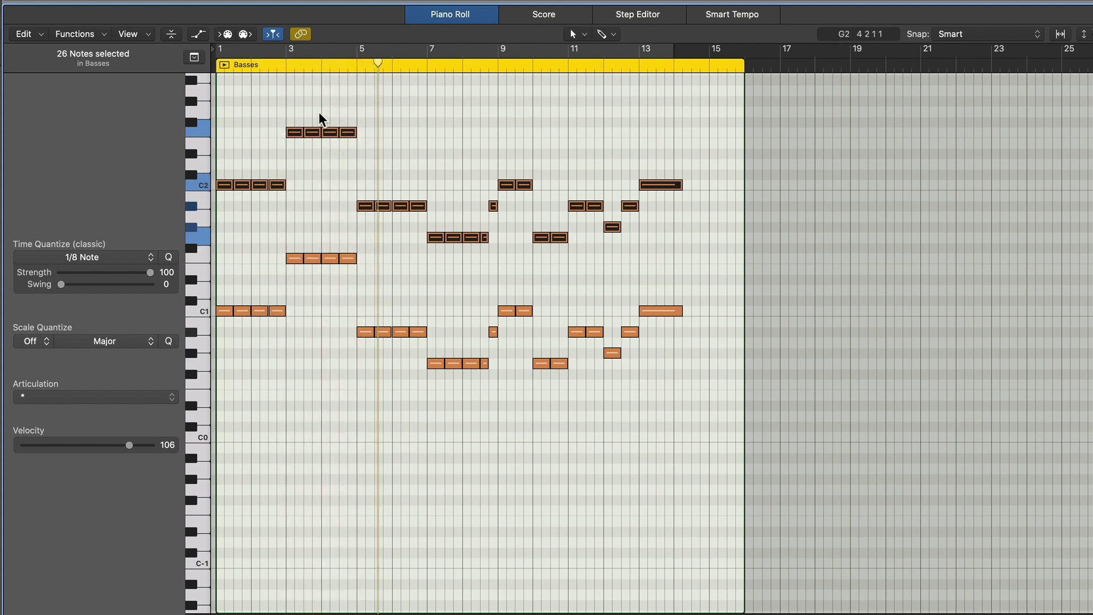
# Step: Transpose the eight Basses notes in bars 3 and 4 down one octave
pyautogui.click(293, 109)
pyautogui.moveTo(293, 110); pyautogui.dragTo(349, 285)
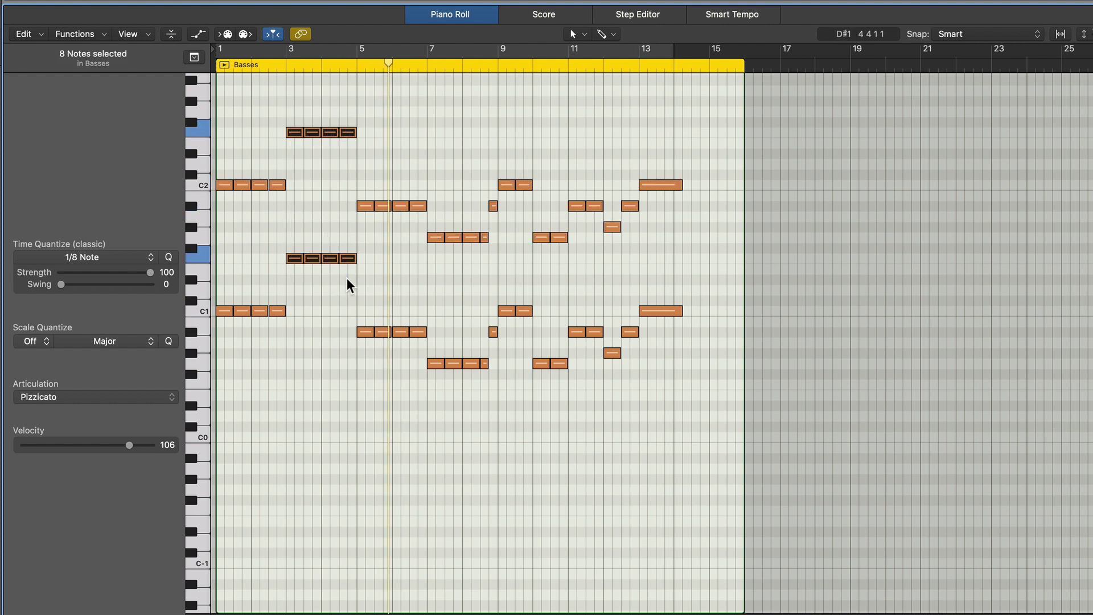
pyautogui.hotkey('alt', 'shift', 'Down')
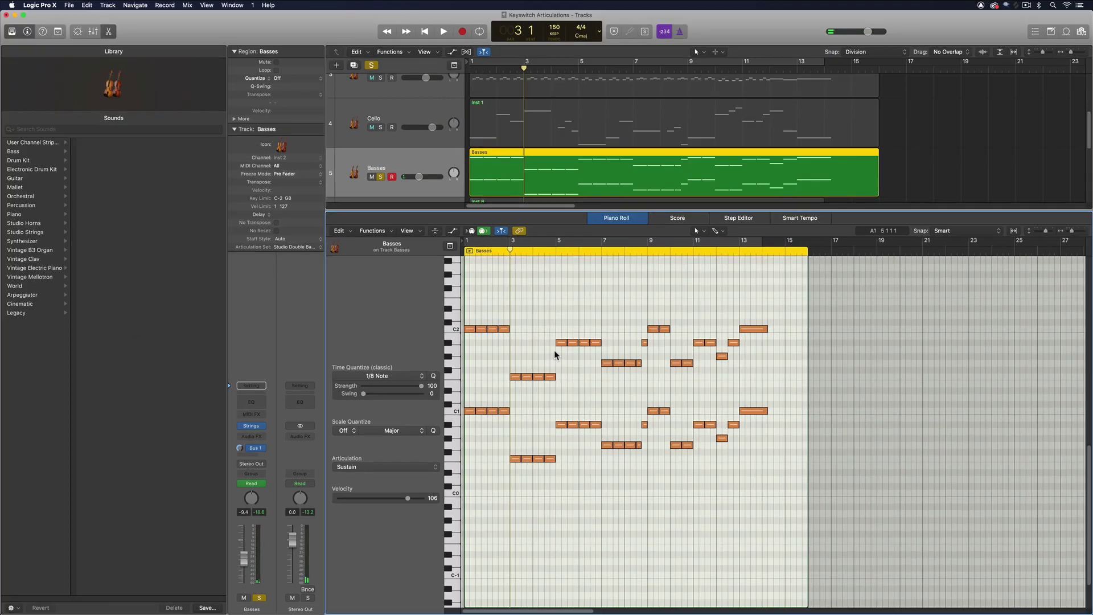
# Step: Close the Piano Roll, solo all five string tracks from Violin 1 to Basses, and play them from bar 1
pyautogui.press('e')
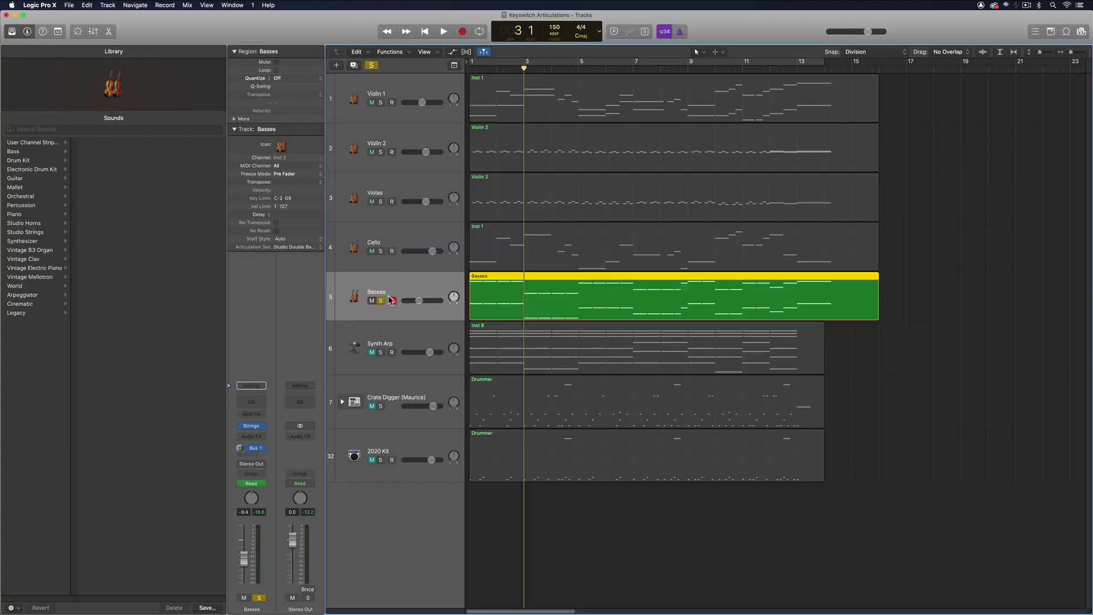
pyautogui.keyDown('shift'); pyautogui.click(385, 108); pyautogui.keyUp('shift')
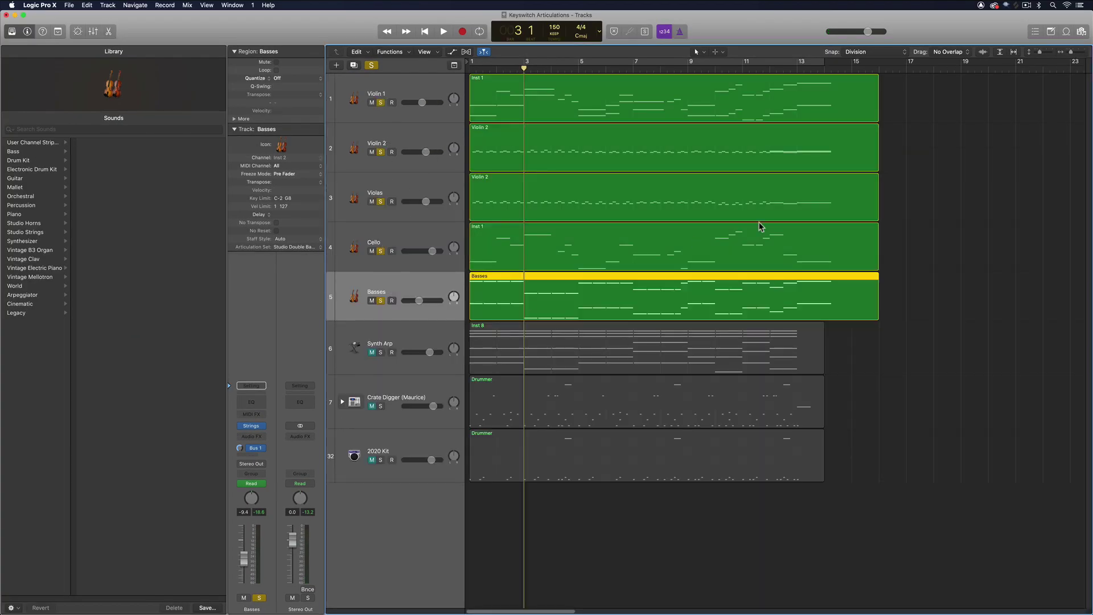
pyautogui.press('Return')
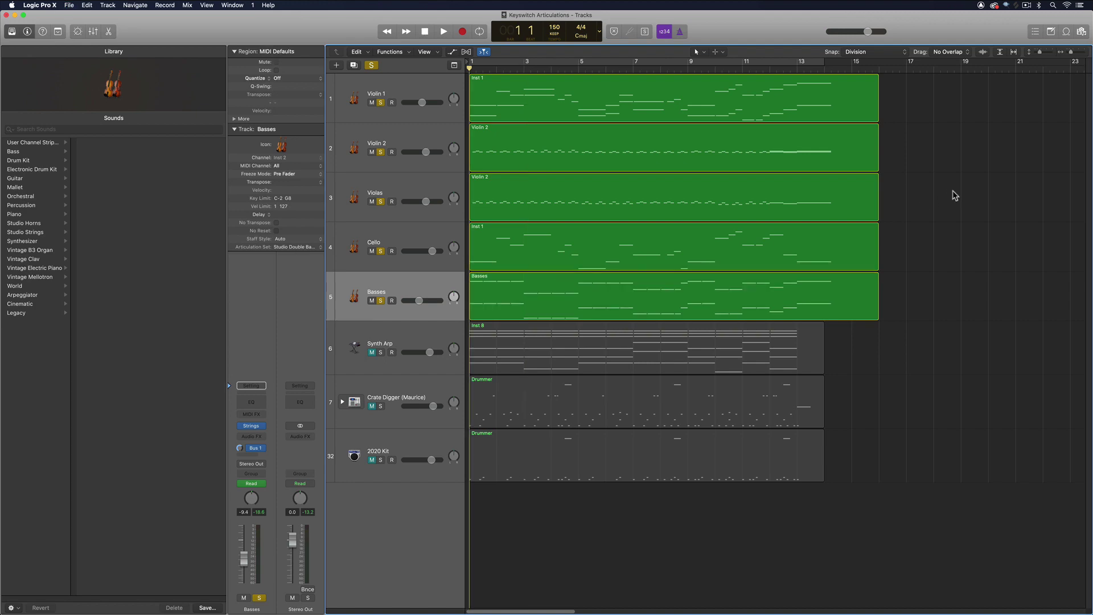
pyautogui.press('space')
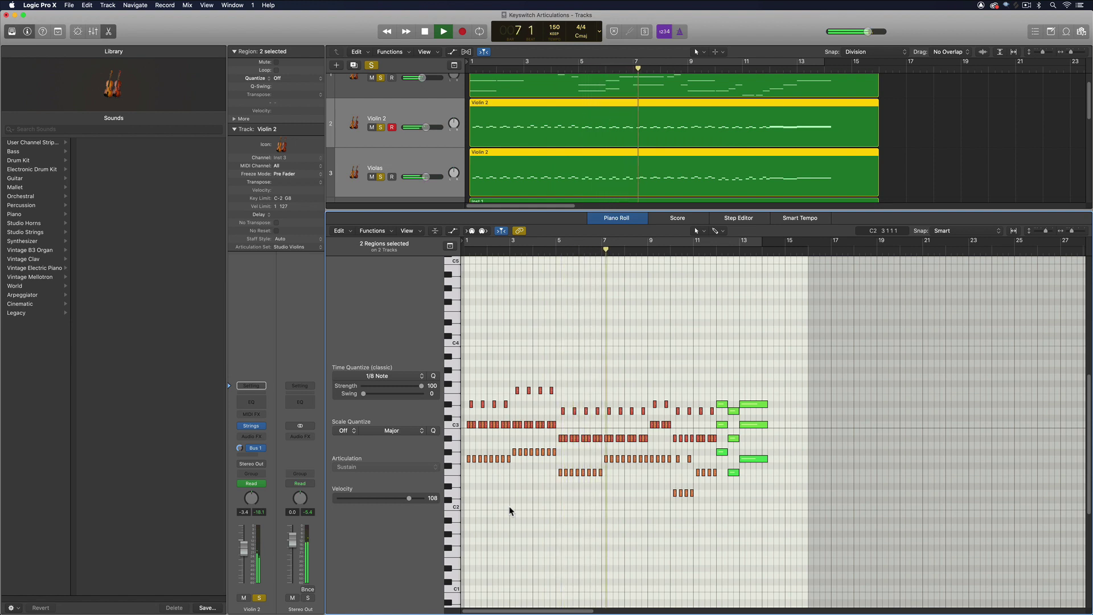
# Step: Close the Piano Roll, deselect the Violin 2 and Violas regions, and stop playback
pyautogui.press('e')
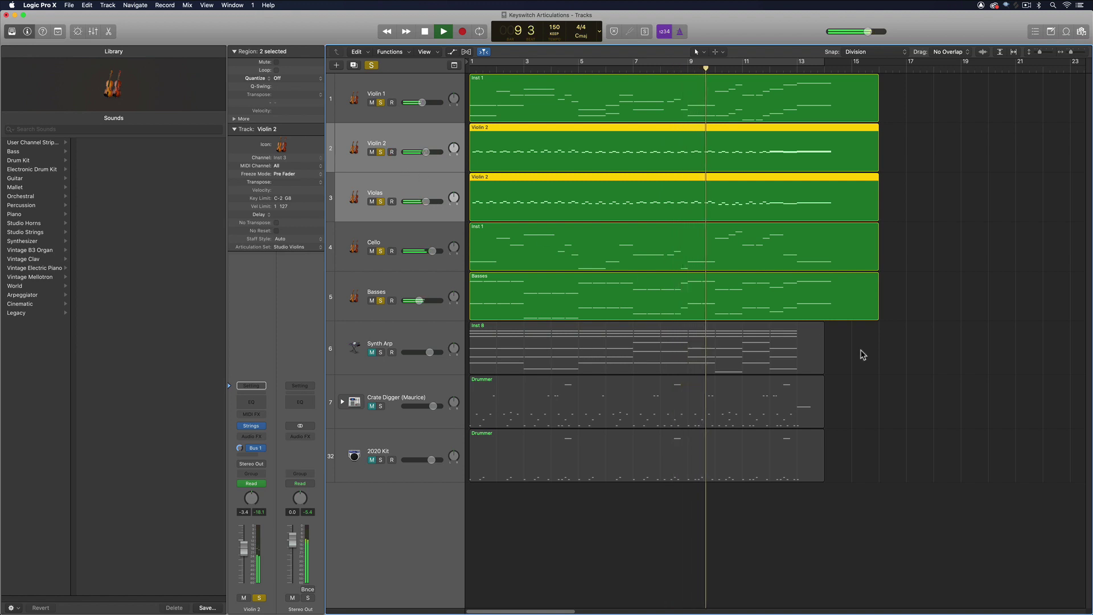
pyautogui.click(863, 354)
pyautogui.press('space')
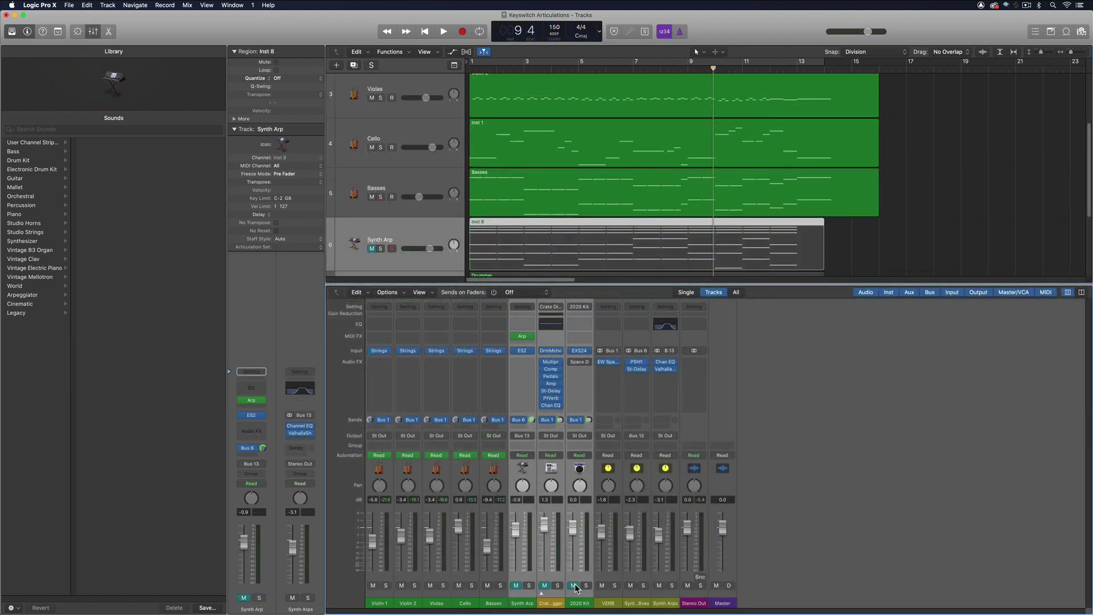
# Step: Unmute the Synth Arp, Crate Digger and 2020 Kit tracks in the Mixer, close it, and play the full arrangement from bar 1
pyautogui.click(574, 584)
pyautogui.press('x')
pyautogui.press('Return')
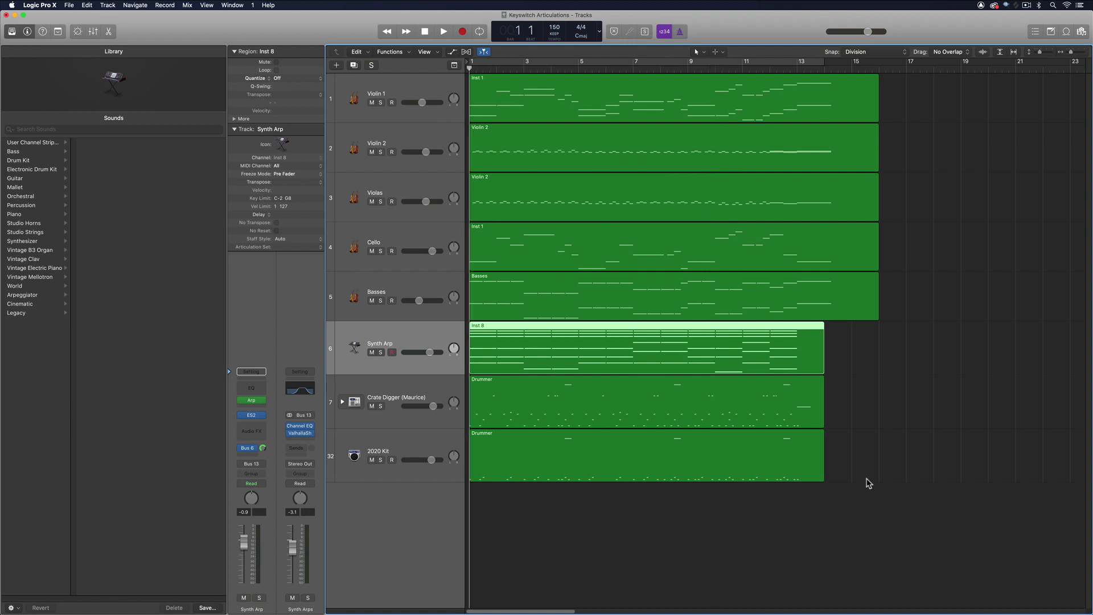
pyautogui.click(869, 483)
pyautogui.press('space')
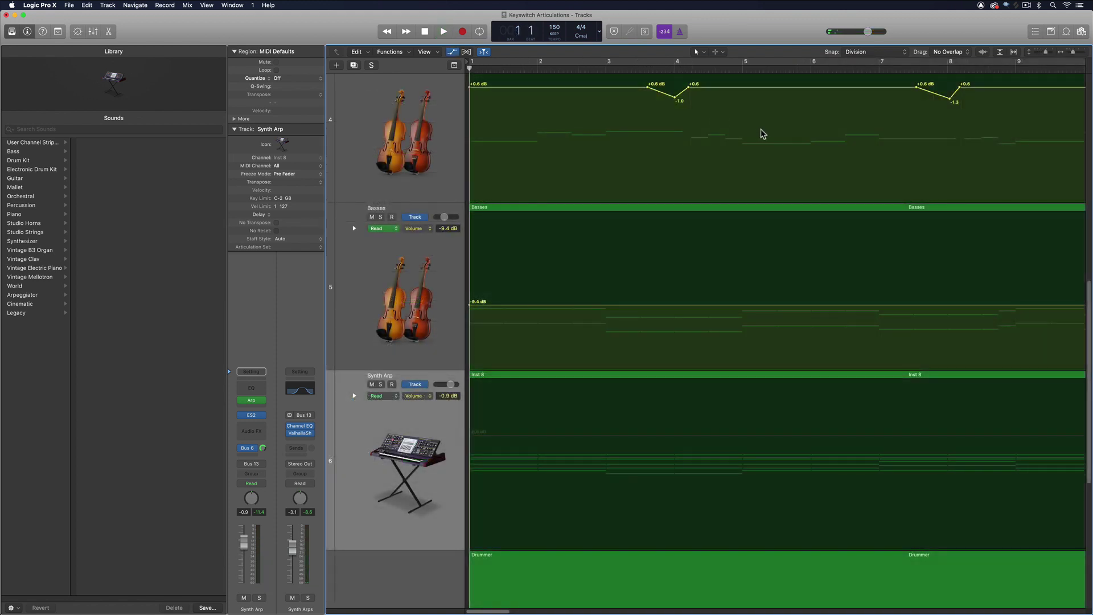
# Step: Raise the Cello's volume automation between bars 4 and 5 to +3.6 dB
pyautogui.scroll(8, 762, 132)
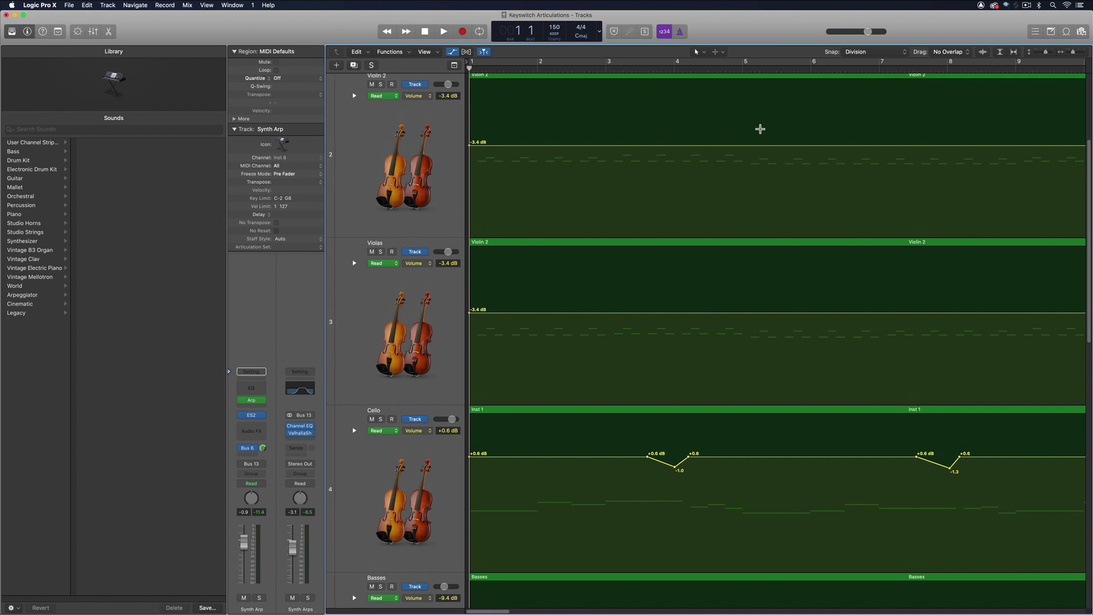
pyautogui.press('super+Up')
pyautogui.press('super+Up')
pyautogui.press('super+Up')
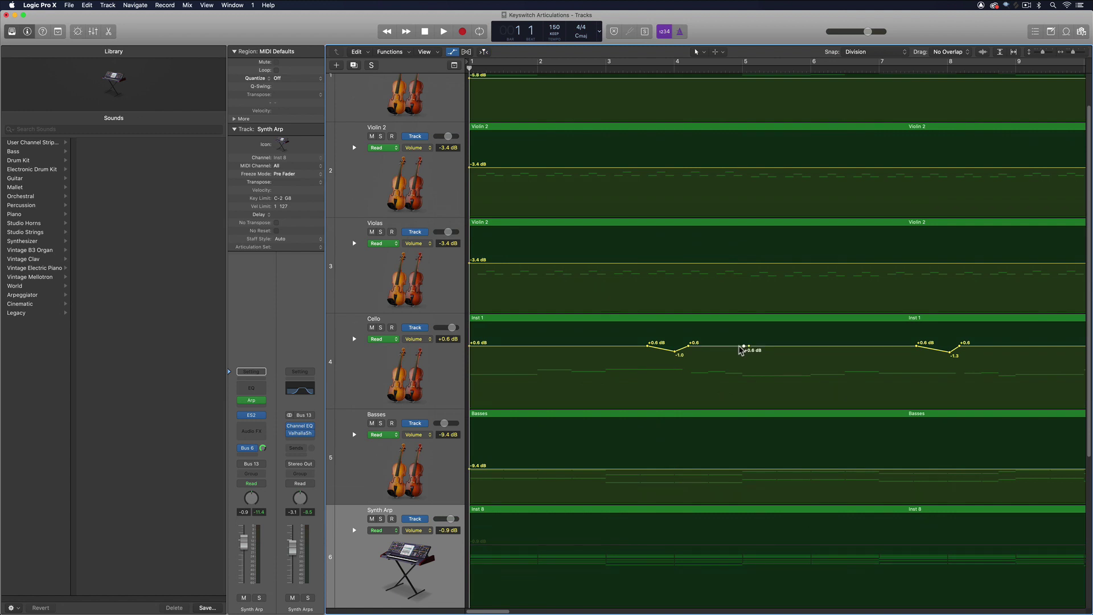
pyautogui.click(740, 346)
pyautogui.moveTo(737, 337); pyautogui.dragTo(736, 334)
# Step: Raise Violin 1's volume automation between bars 4 and 5 to +0.7 dB and play from bar 1
pyautogui.scroll(5, 714, 347)
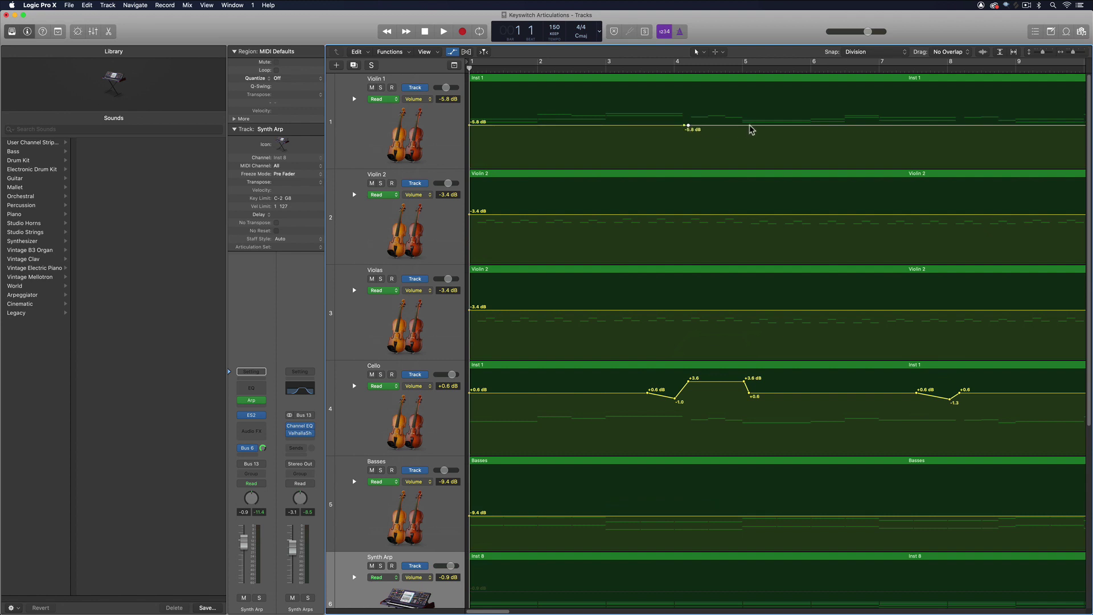
pyautogui.moveTo(744, 125); pyautogui.dragTo(735, 116)
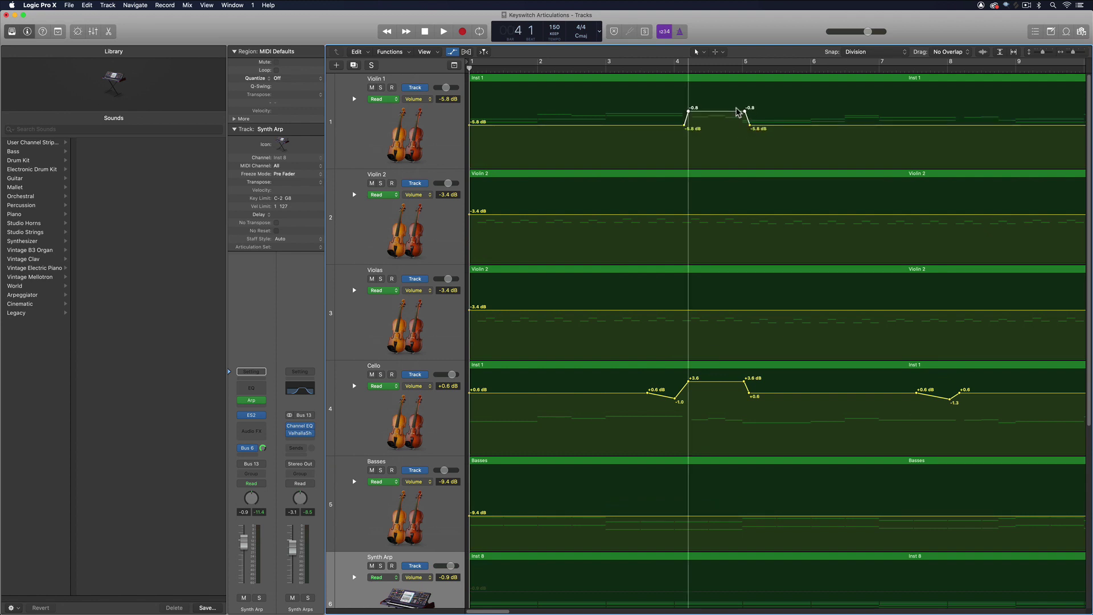
pyautogui.press('Return')
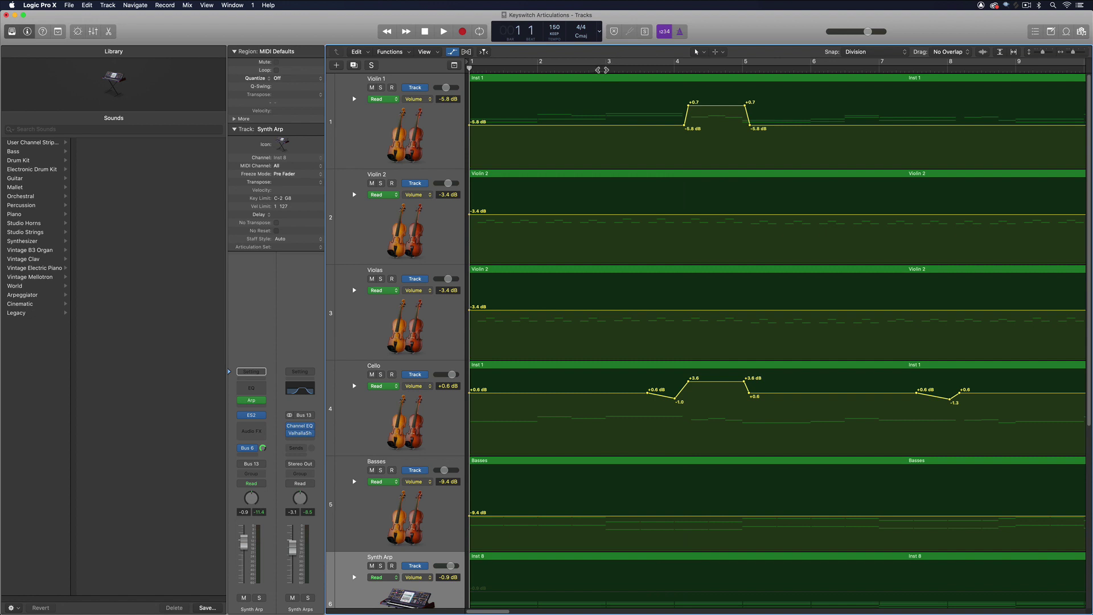
pyautogui.press('space')
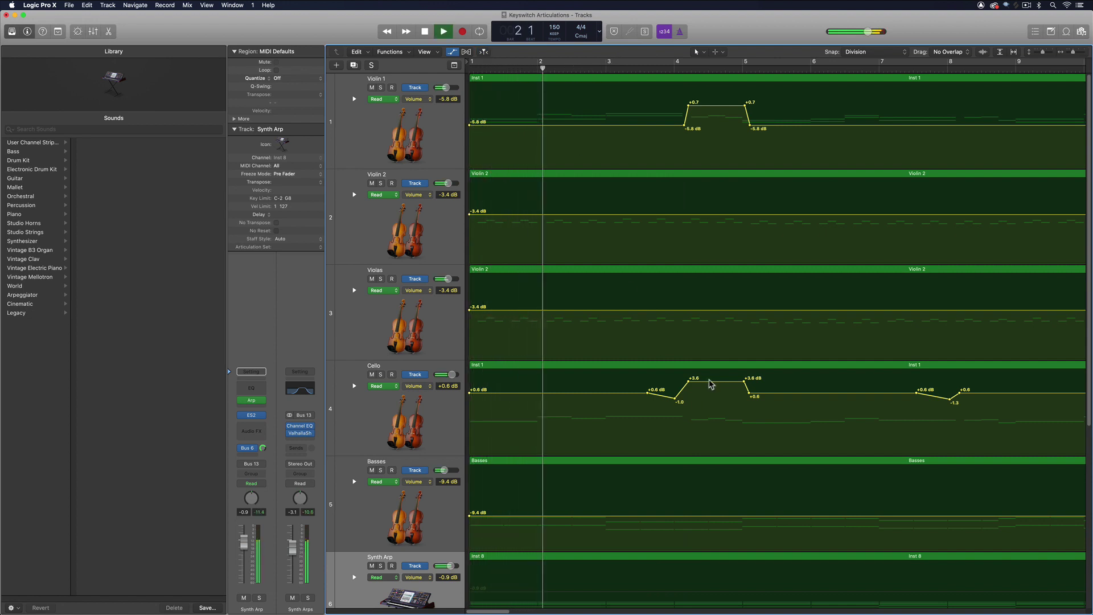
# Step: Fine-tune the raised volume automation between bars 4 and 5 to +3.8 dB on Cello and +0.8 dB on Violin 1, and stop playback
pyautogui.moveTo(711, 385); pyautogui.dragTo(711, 384)
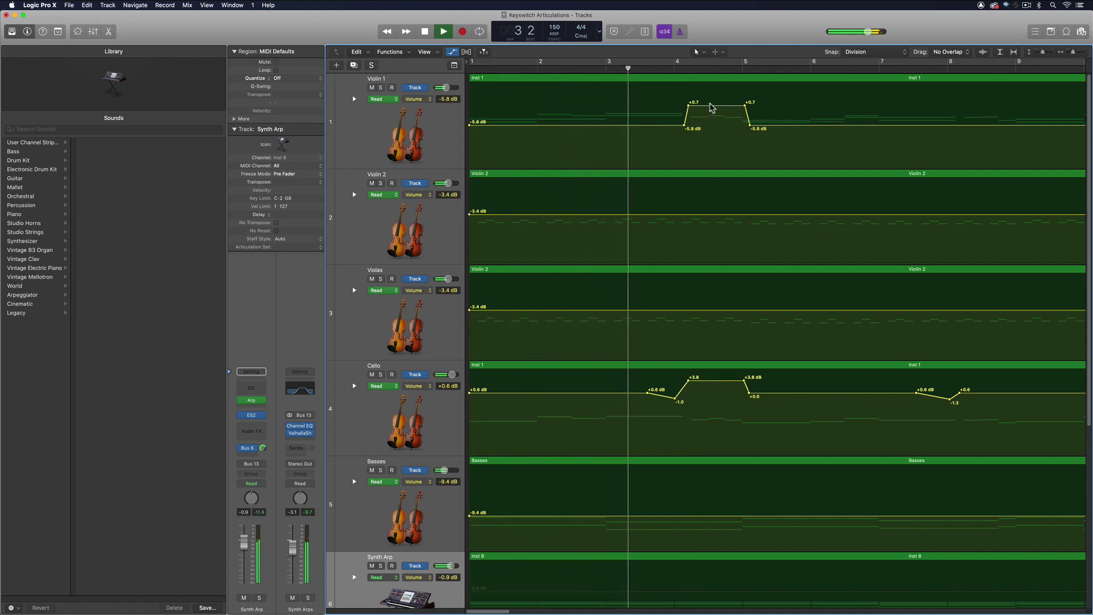
pyautogui.moveTo(711, 107); pyautogui.dragTo(711, 105)
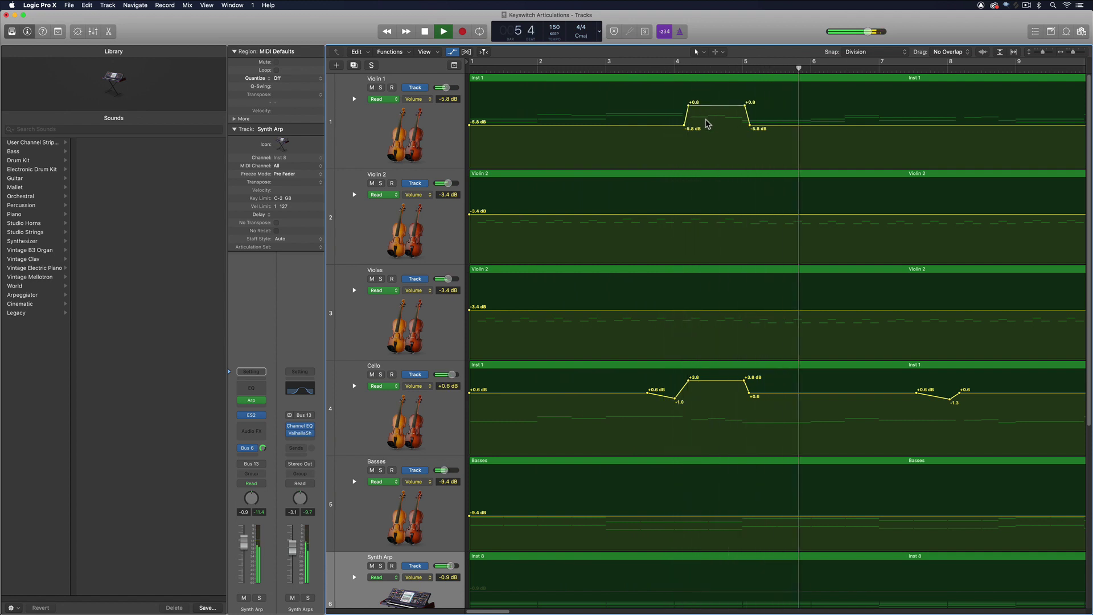
pyautogui.press('space')
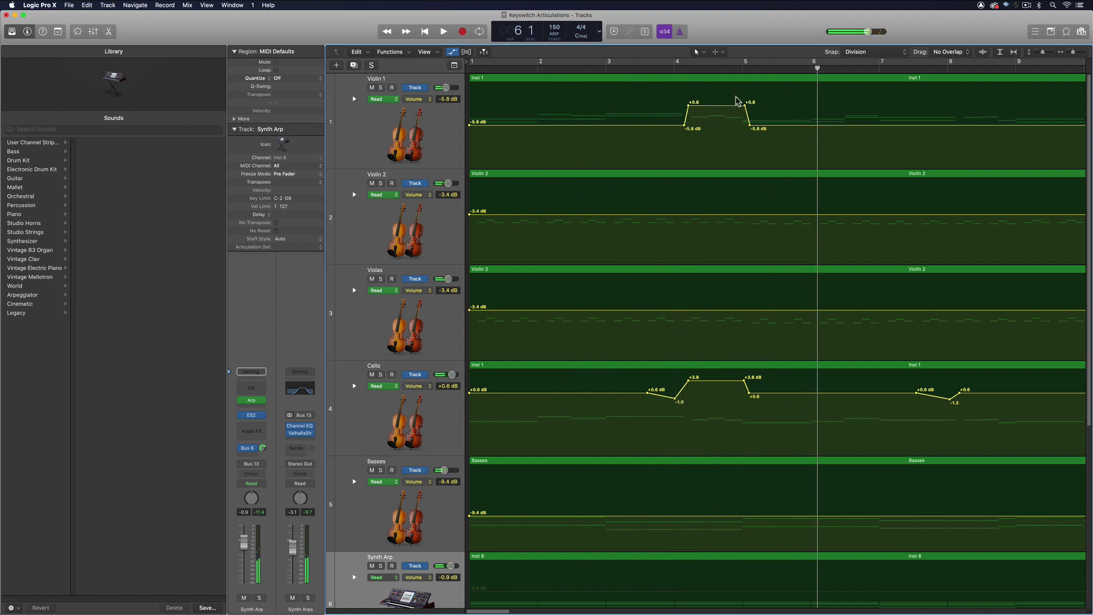
# Step: Hide the track automation and zoom out until all tracks and the entire arrangement fit in the Tracks area
pyautogui.press('a')
pyautogui.press('a')
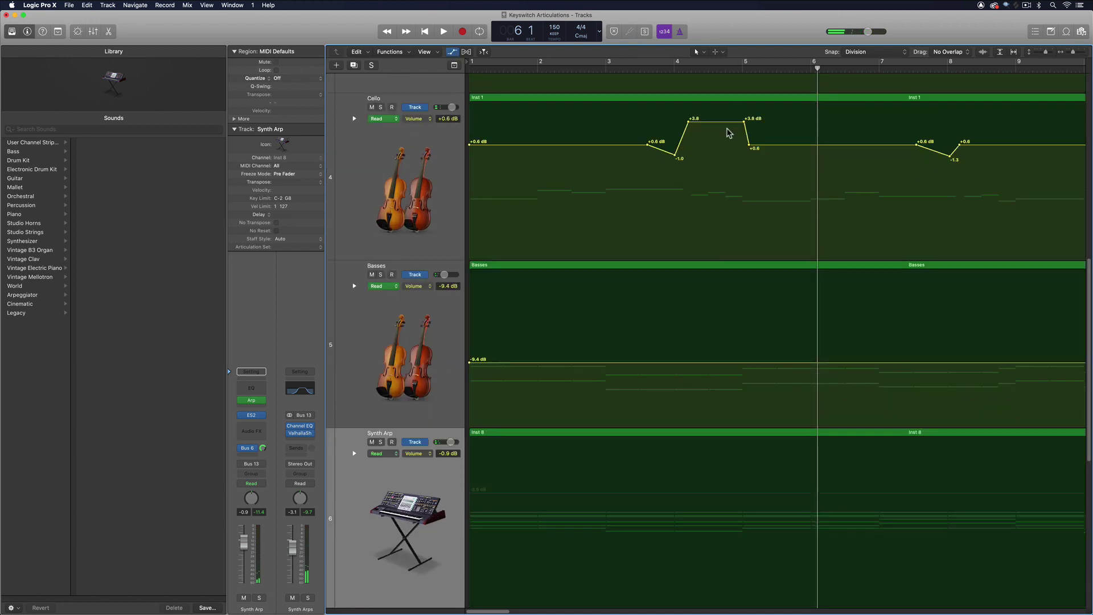
pyautogui.press('super+Up')
pyautogui.press('super+Up')
pyautogui.press('super+Up')
pyautogui.press('super+Up')
pyautogui.press('super+Up')
pyautogui.press('super+Up')
pyautogui.press('super+Up')
pyautogui.press('super+Up')
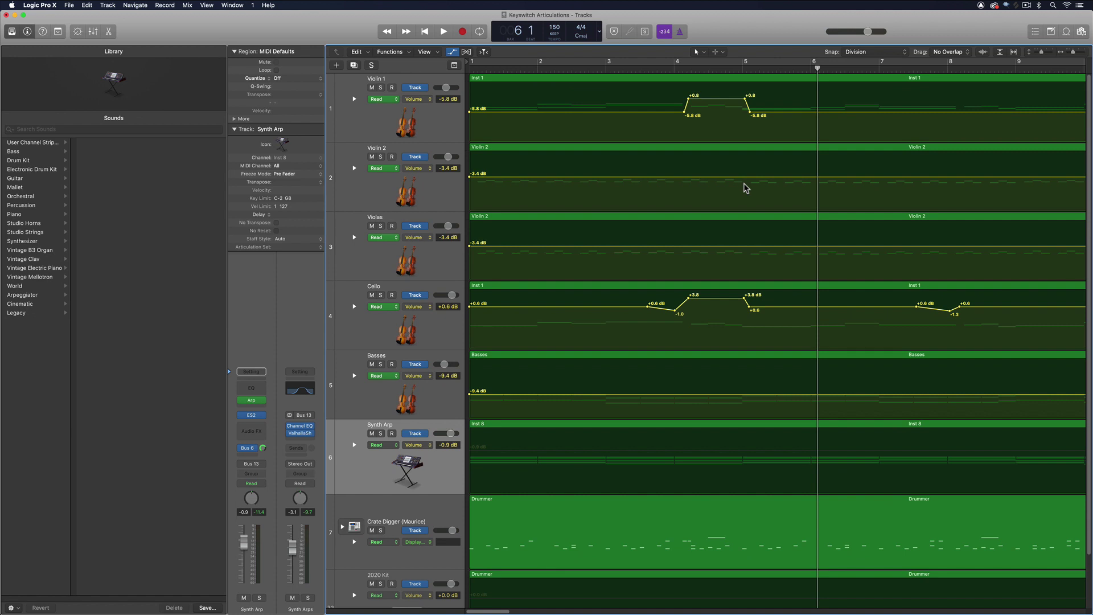
pyautogui.press('a')
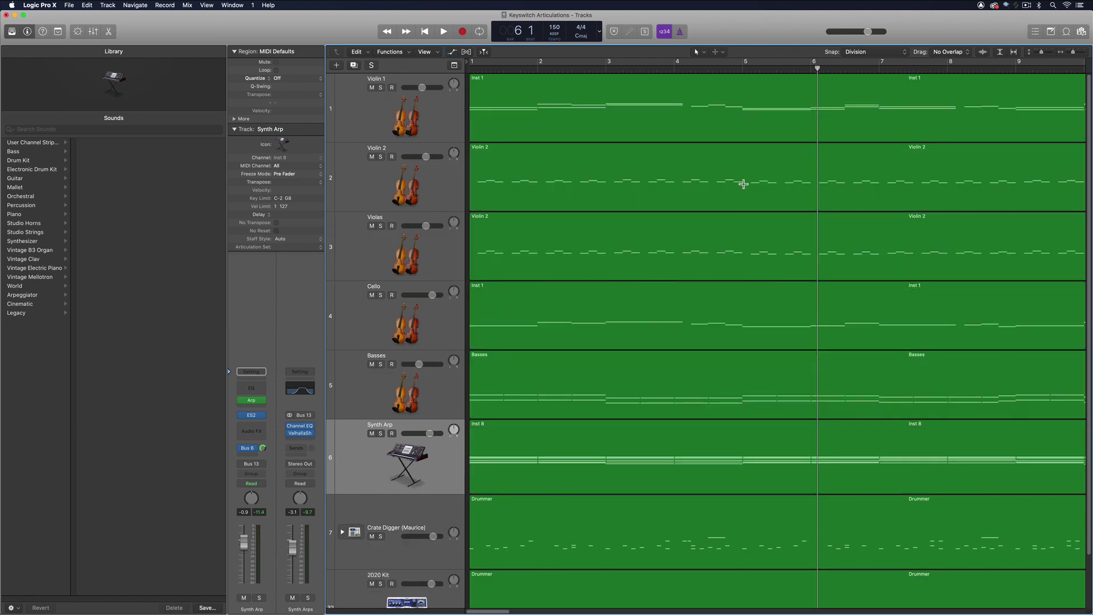
pyautogui.press('super+Left')
pyautogui.press('super+Left')
pyautogui.press('super+Up')
pyautogui.press('super+Up')
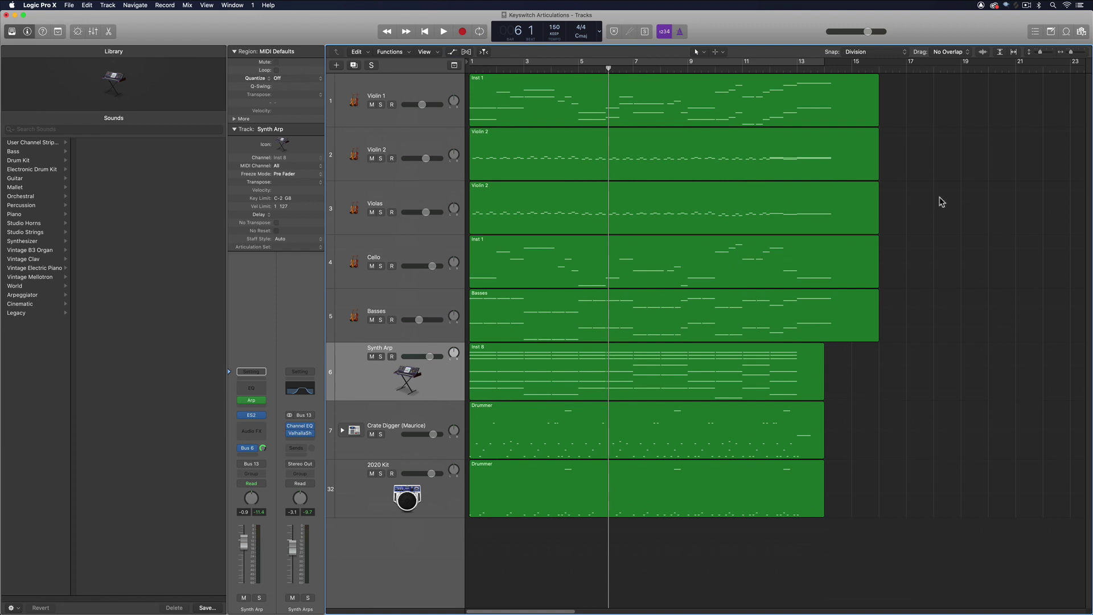
# Step: Play the full arrangement from bar 1, stop just after bar 16 begins, and select the Basses track
pyautogui.press('Return')
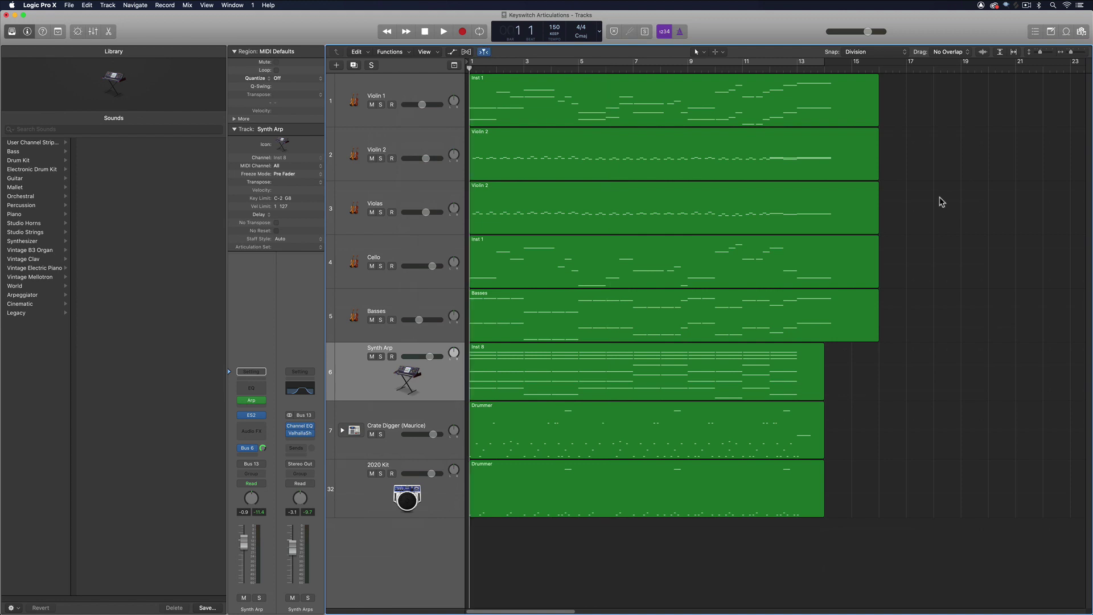
pyautogui.press('space')
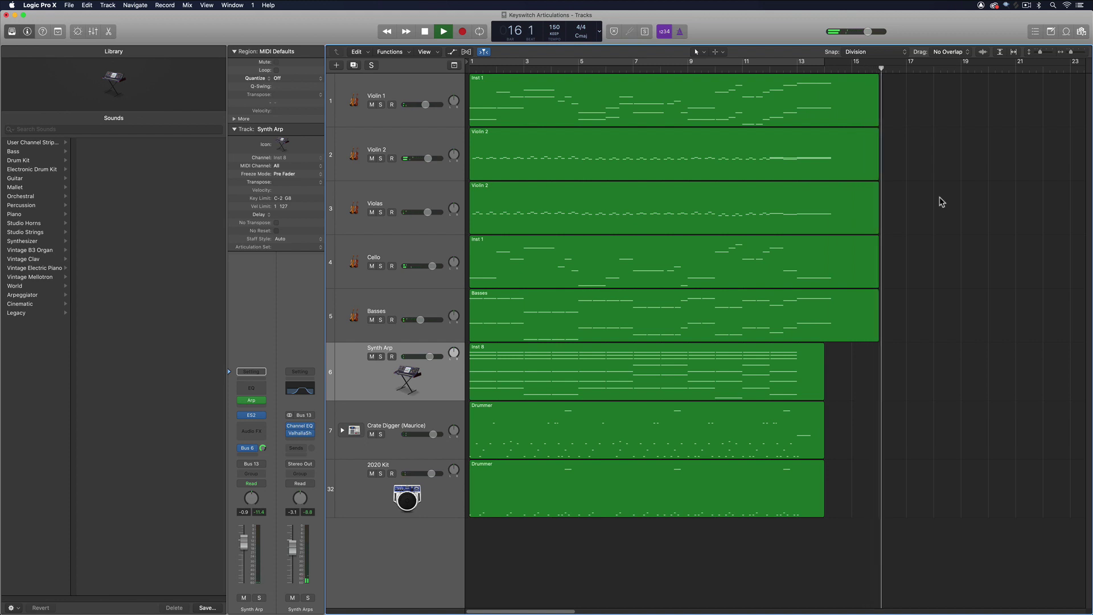
pyautogui.press('space')
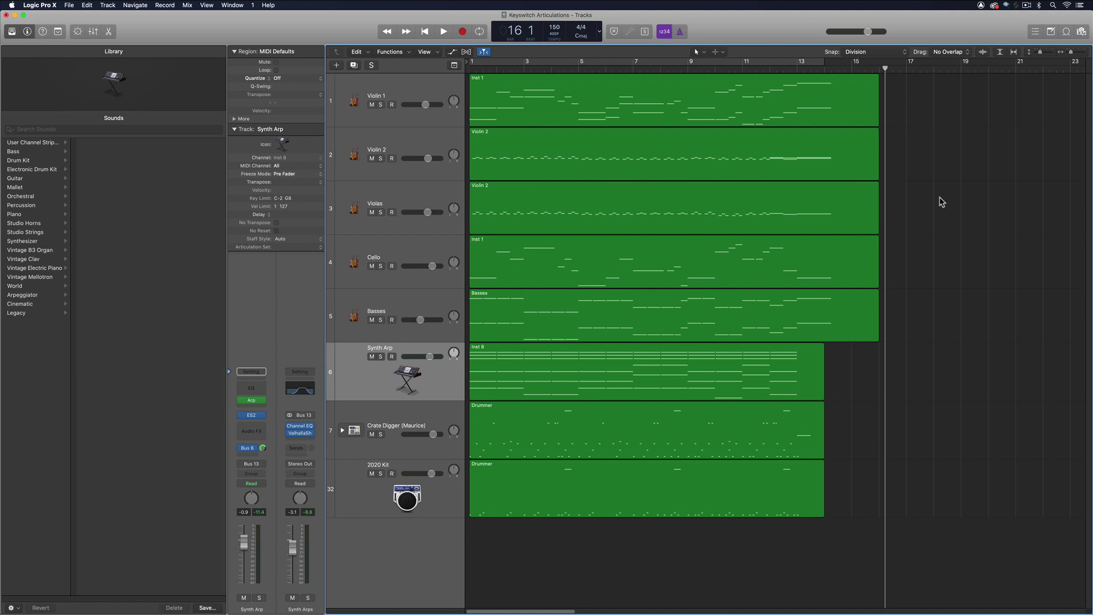
pyautogui.click(410, 299)
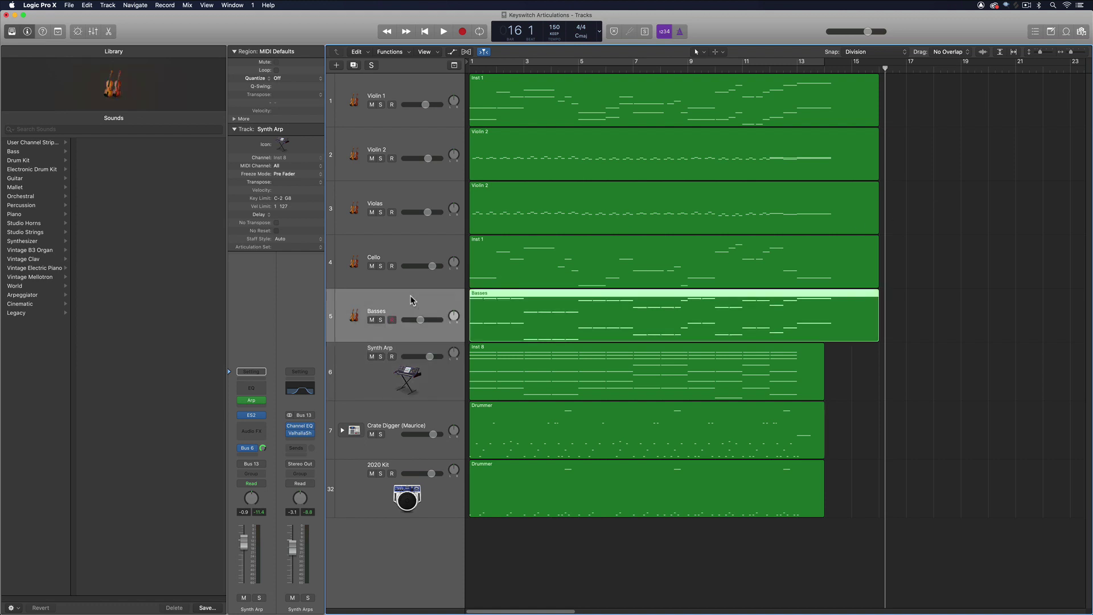